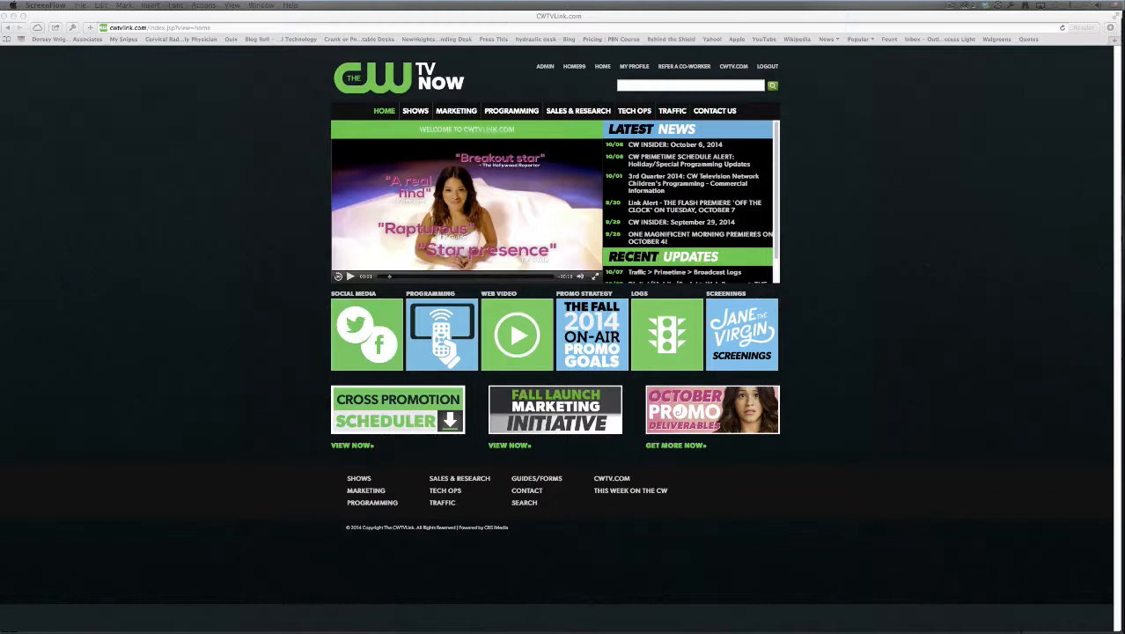
Step: Open the Sponsorable Promos page under Marketing's Local Promotions and download the Monday Sponsorable Night ID Project zip
left_click(135, 96)
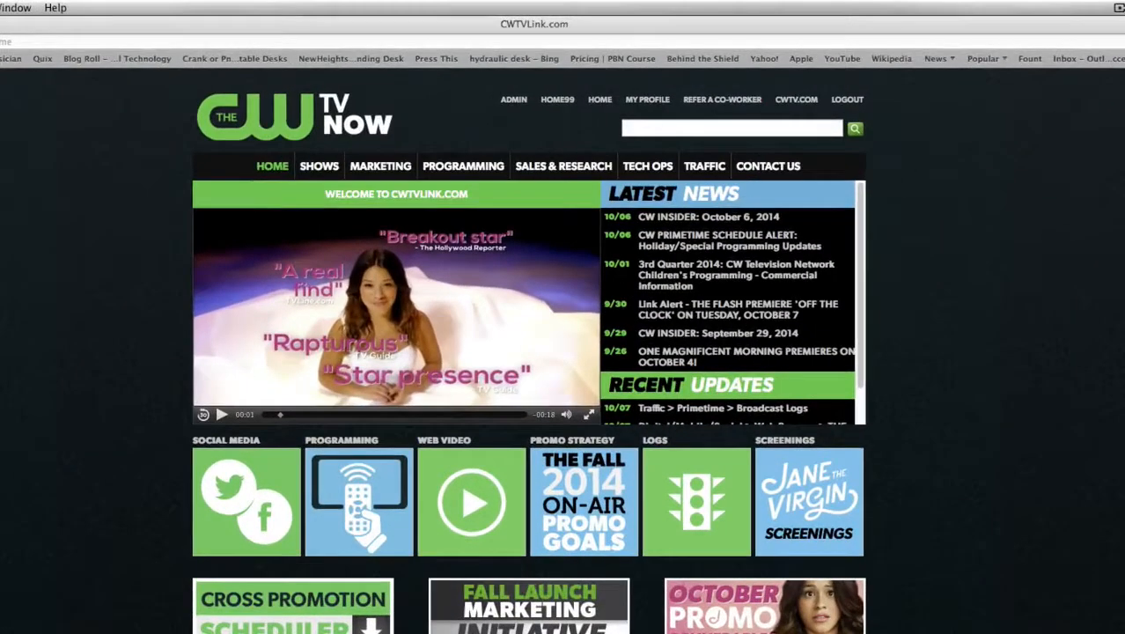
mouse_move(376, 168)
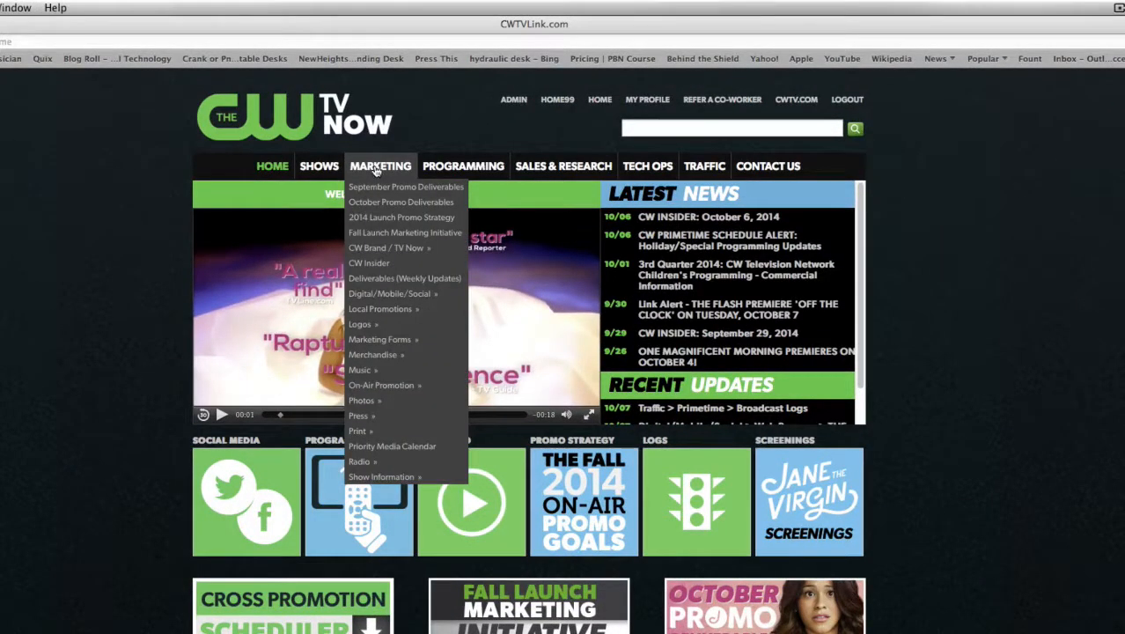
mouse_move(409, 309)
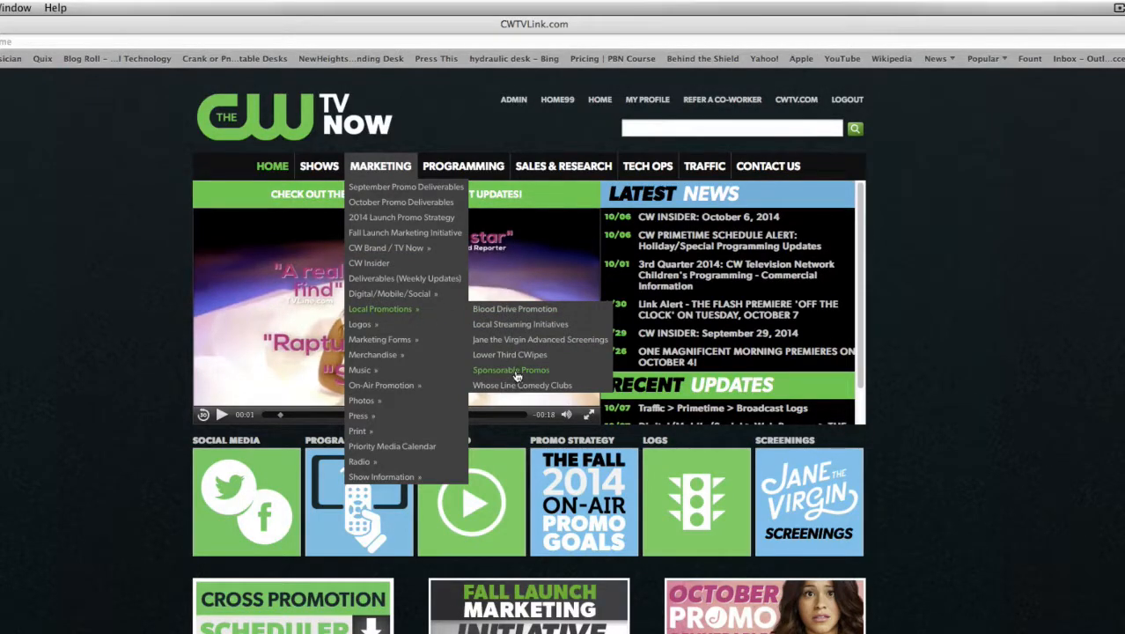
left_click(517, 375)
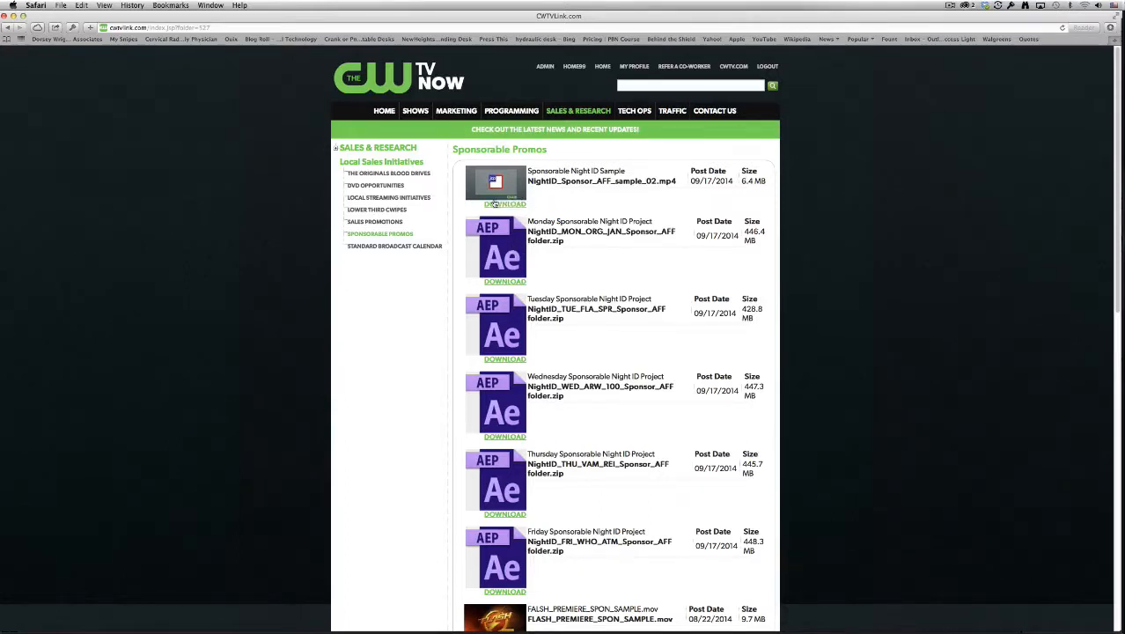
left_click(508, 282)
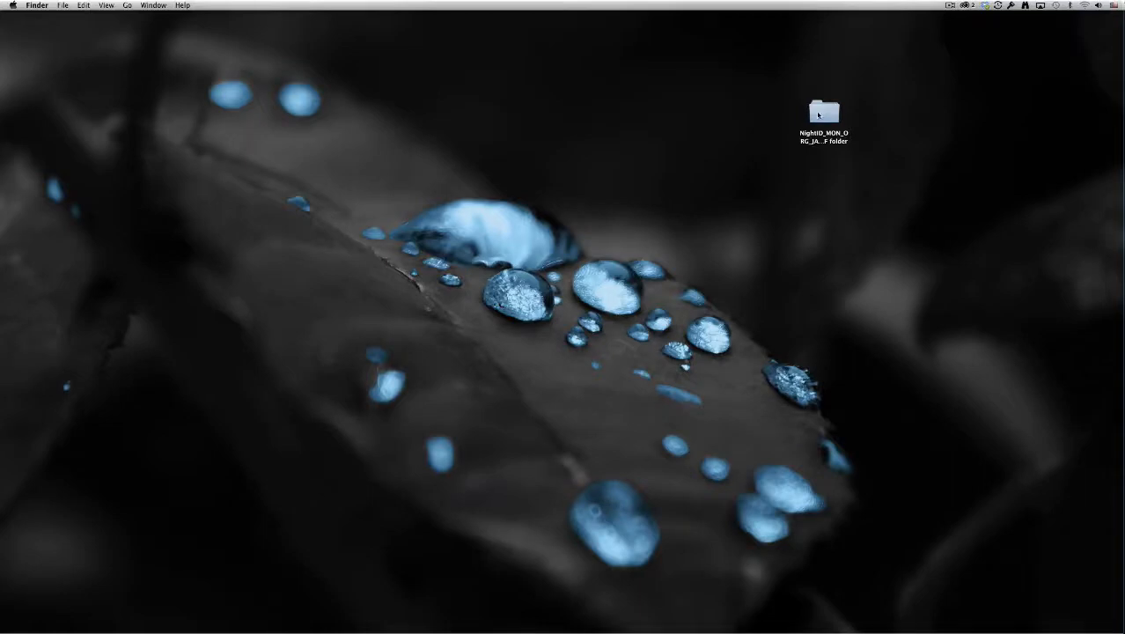
Step: Open the NightID_MON_ORG_JAN_Sponsor_AFF folder on the desktop and reposition its window
double_click(820, 117)
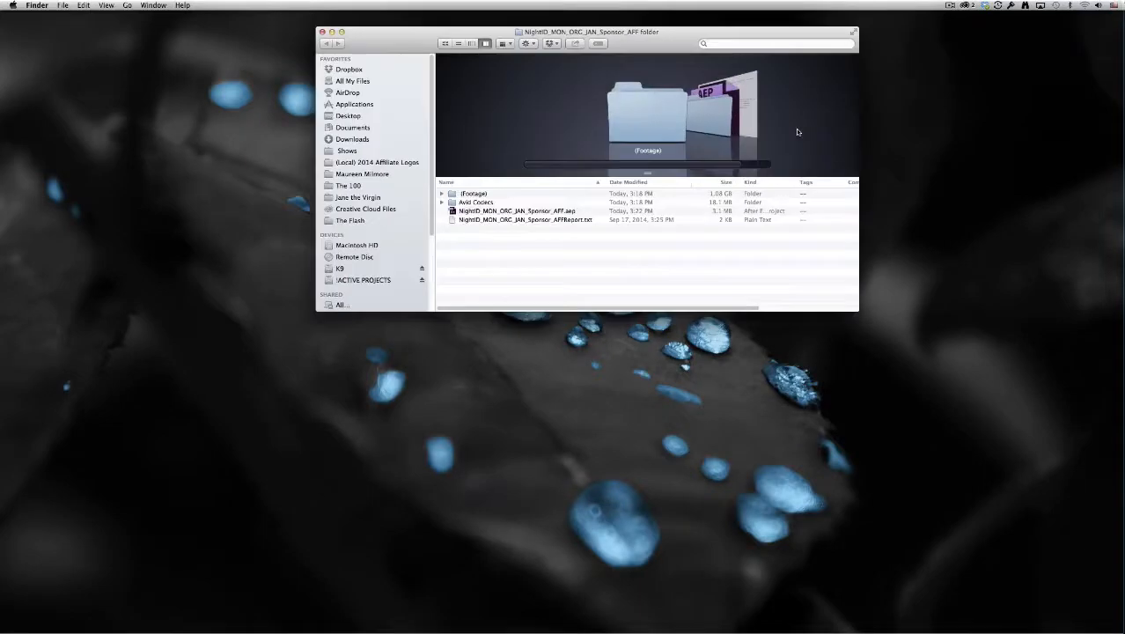
left_click_drag(700, 33, 916, 196)
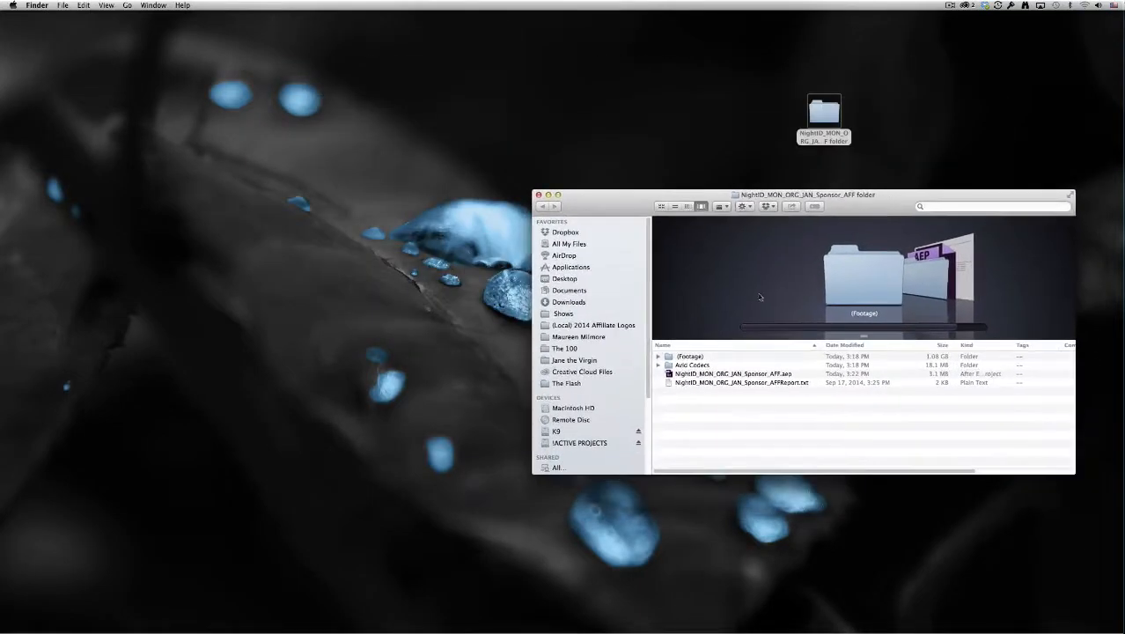
left_click(526, 80)
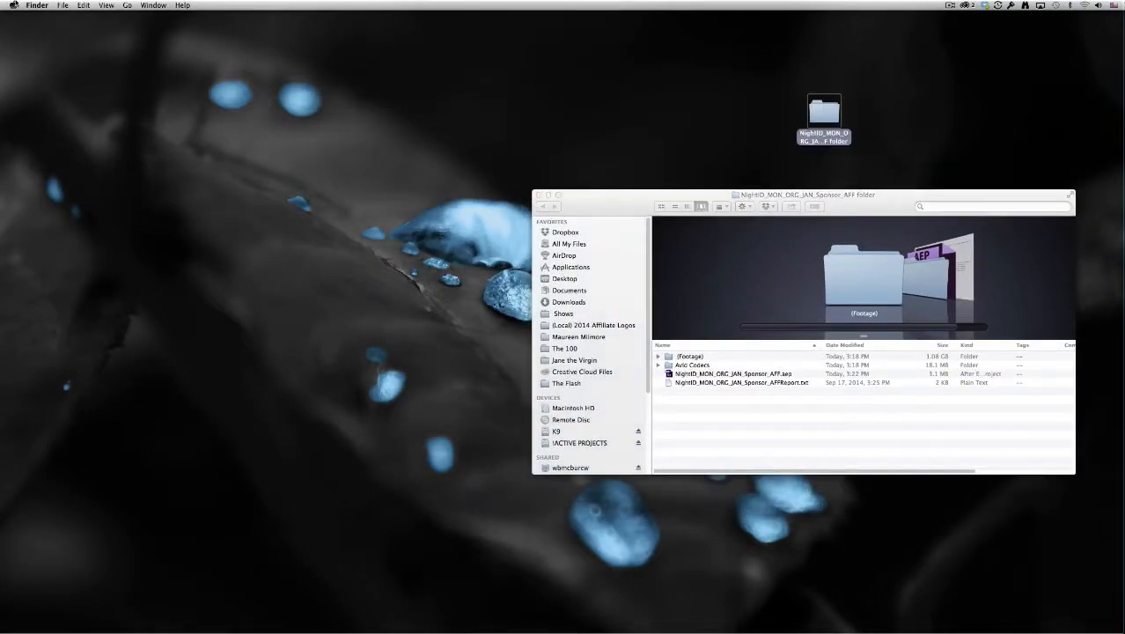
Step: Launch Adobe After Effects CS6 from the recently used applications
left_click(13, 6)
mouse_move(40, 74)
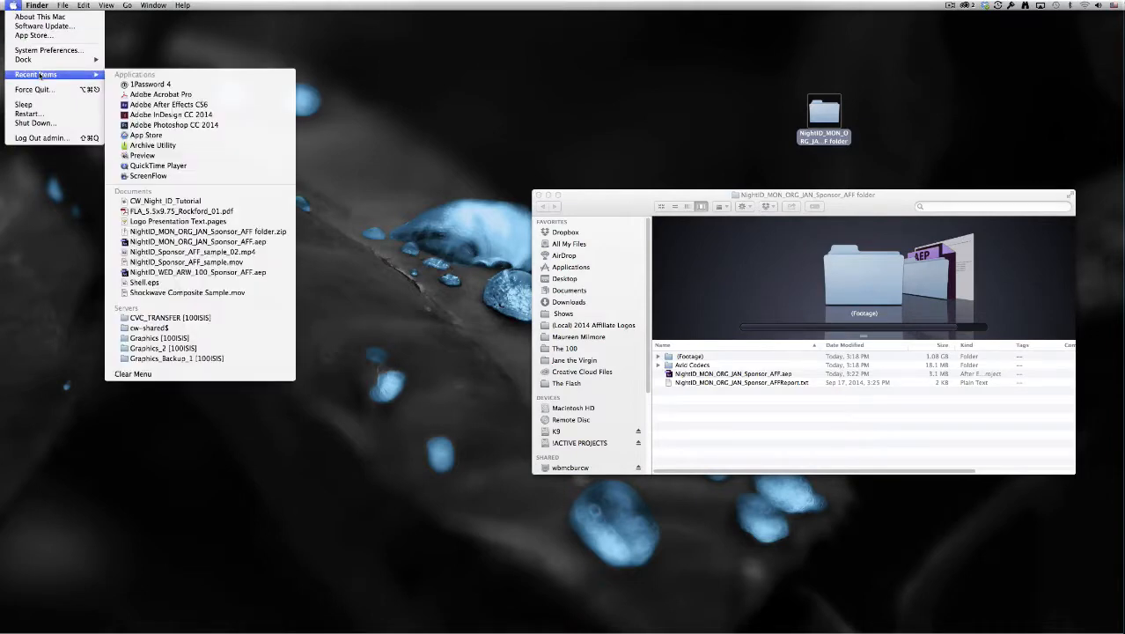
left_click(233, 106)
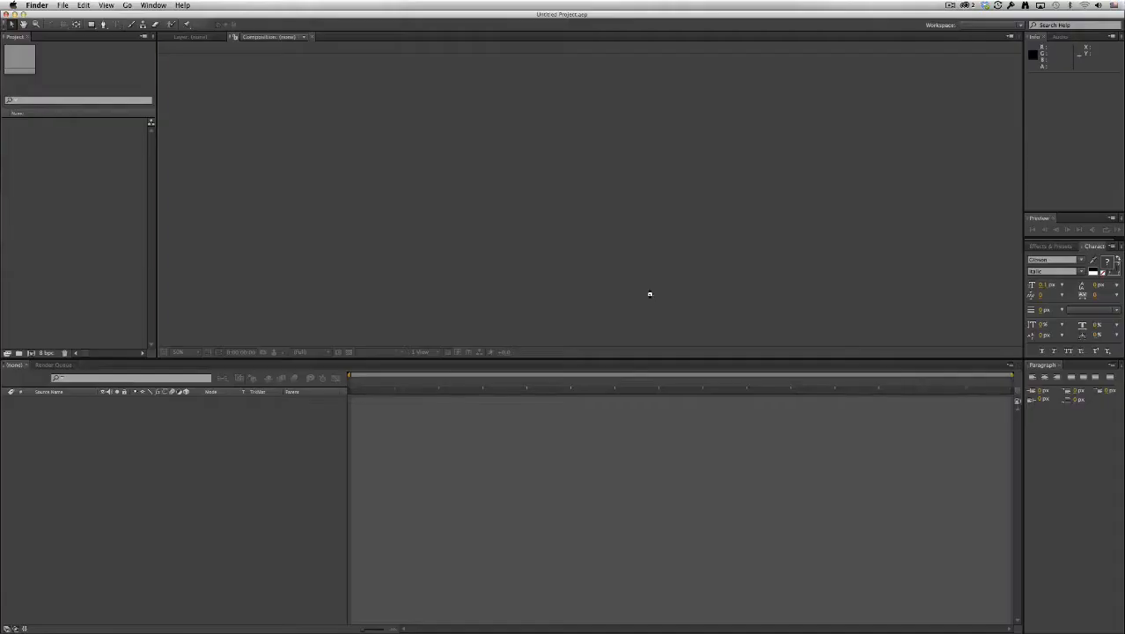
left_click(597, 324)
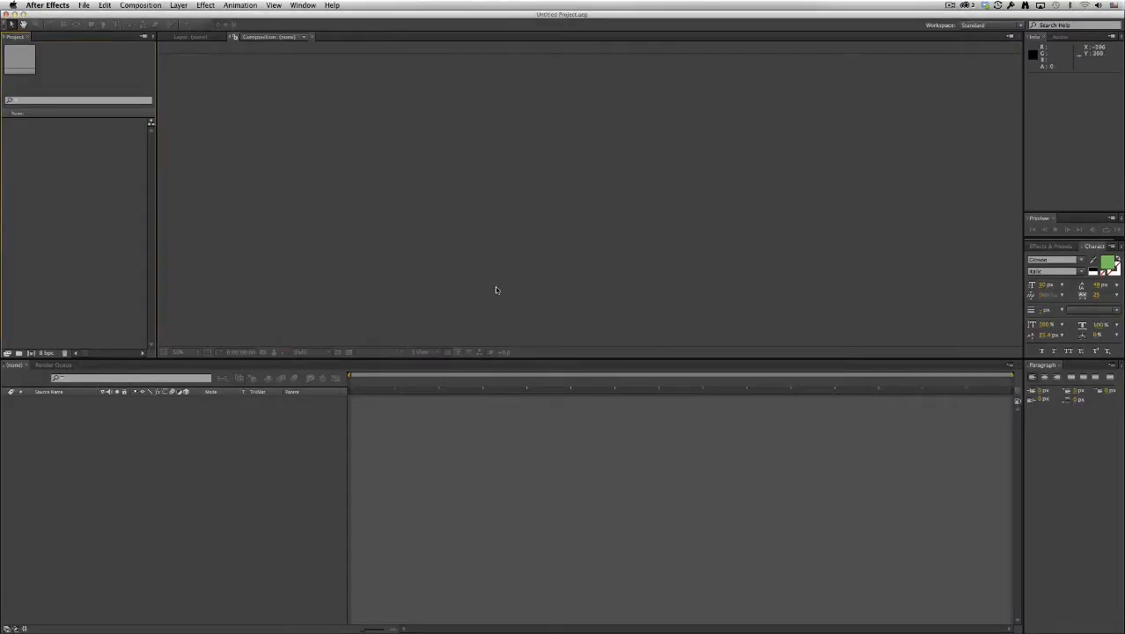
Step: Open the project NightID_MON_ORG_JAN_Sponsor_AFF.aep and dismiss the missing files warning
left_click(84, 5)
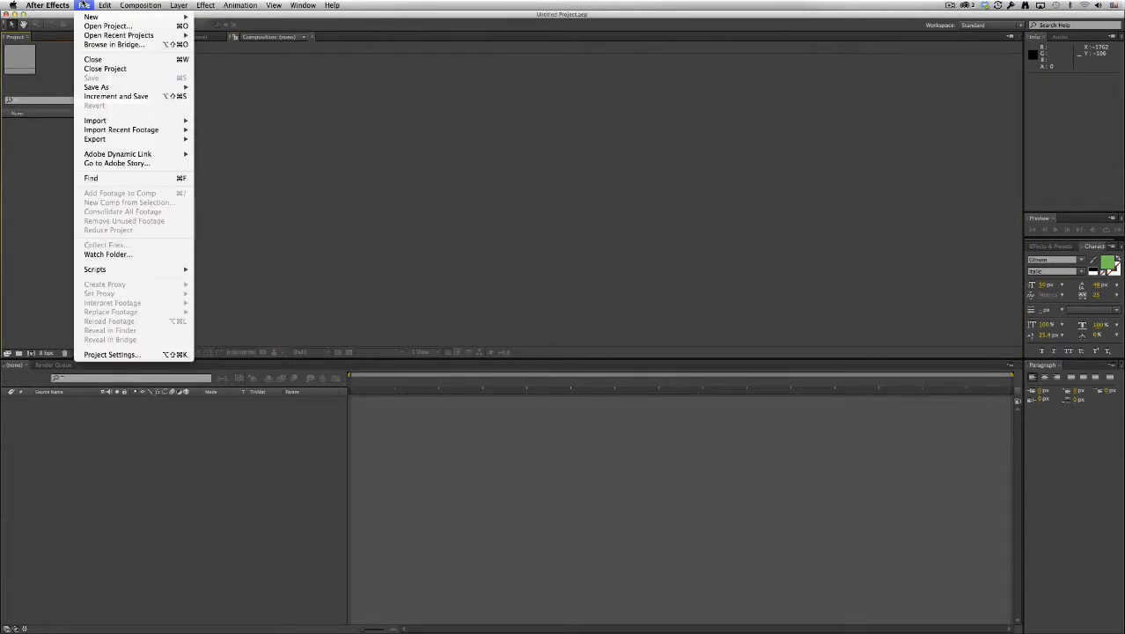
left_click(89, 26)
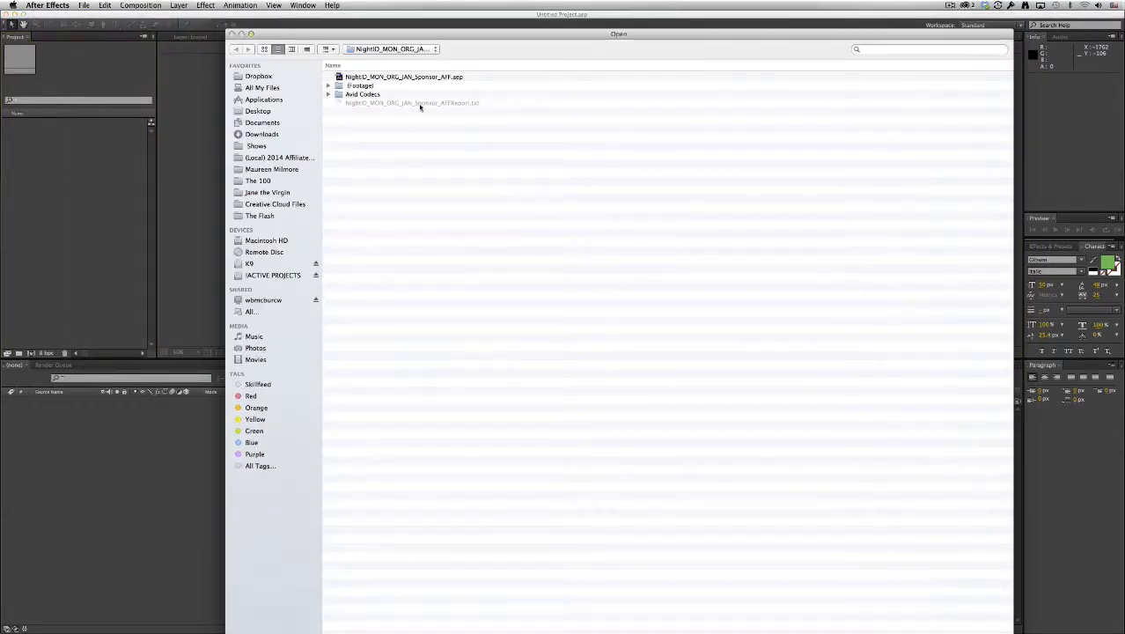
left_click(369, 77)
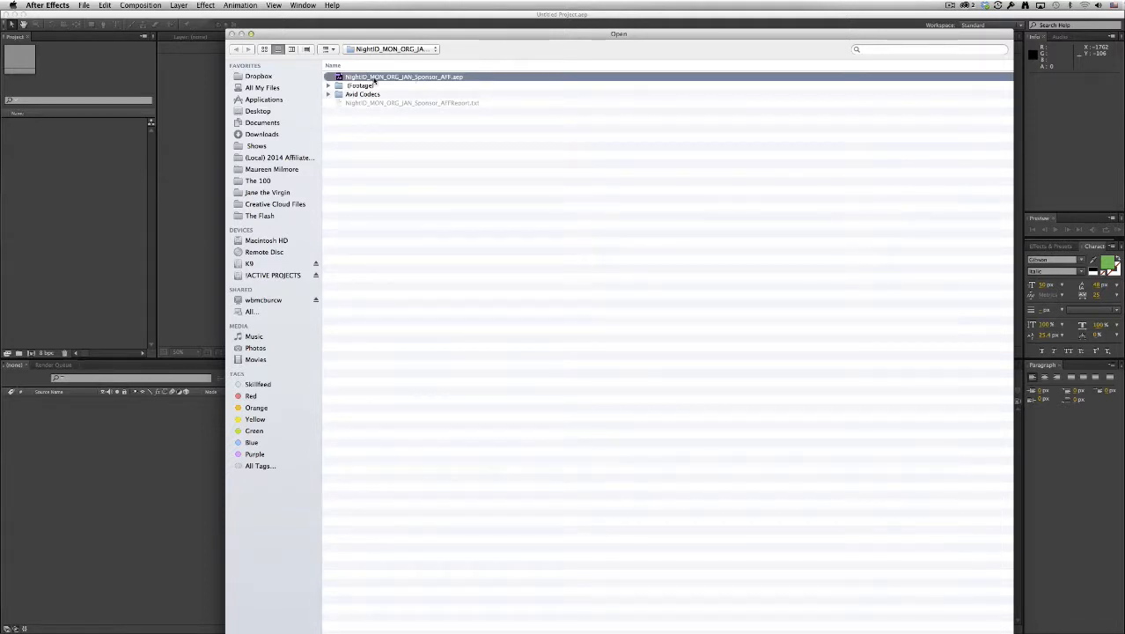
double_click(374, 78)
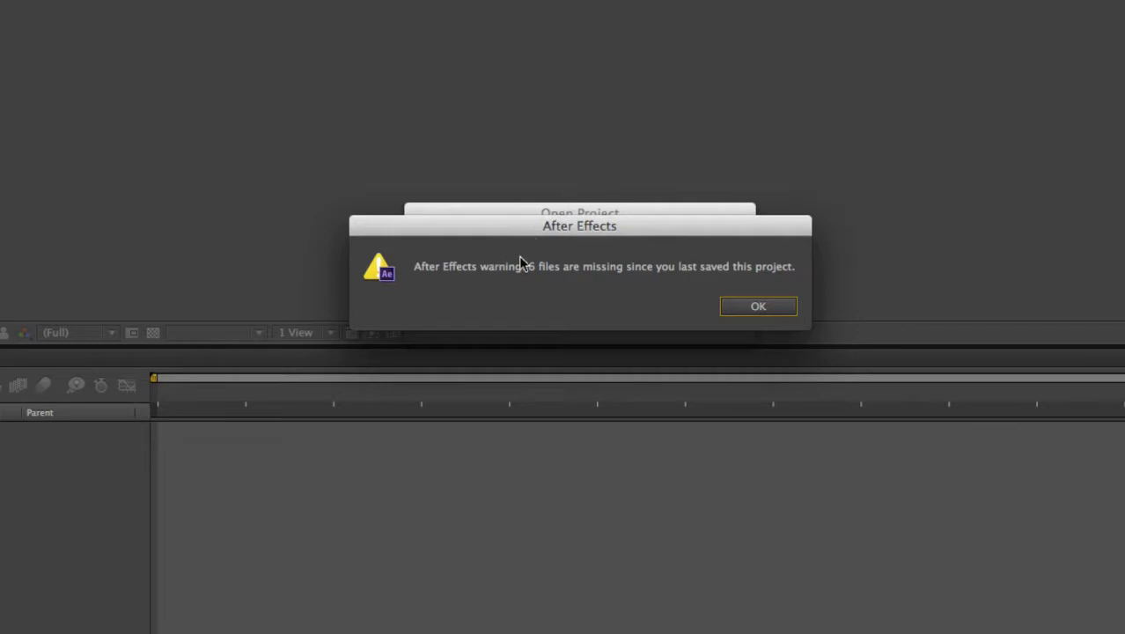
left_click_drag(718, 234, 711, 81)
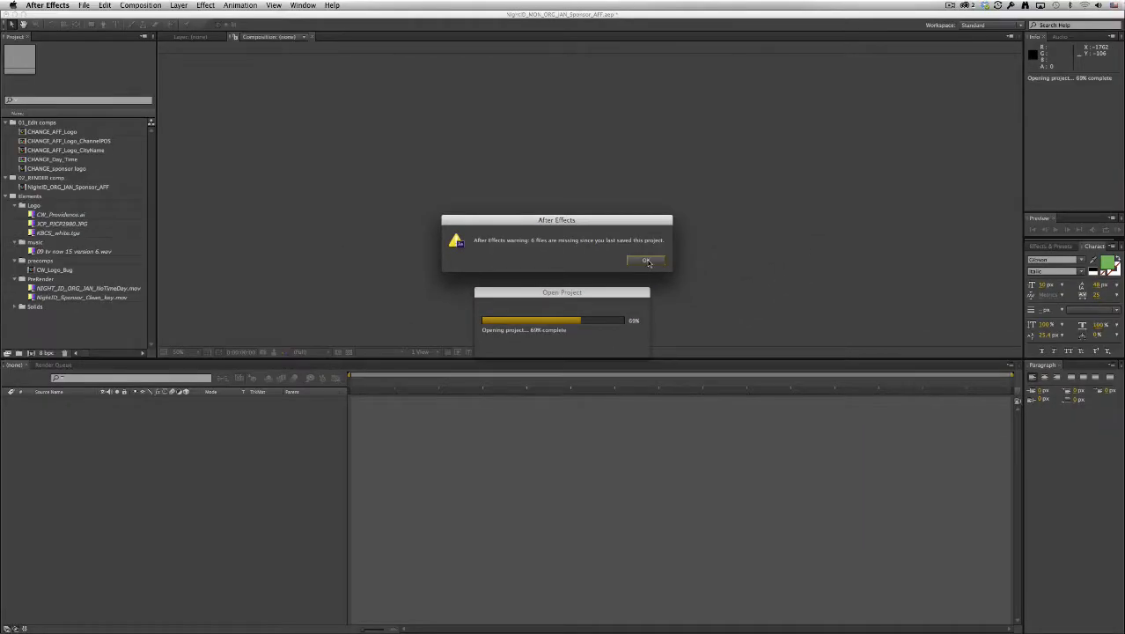
left_click(646, 261)
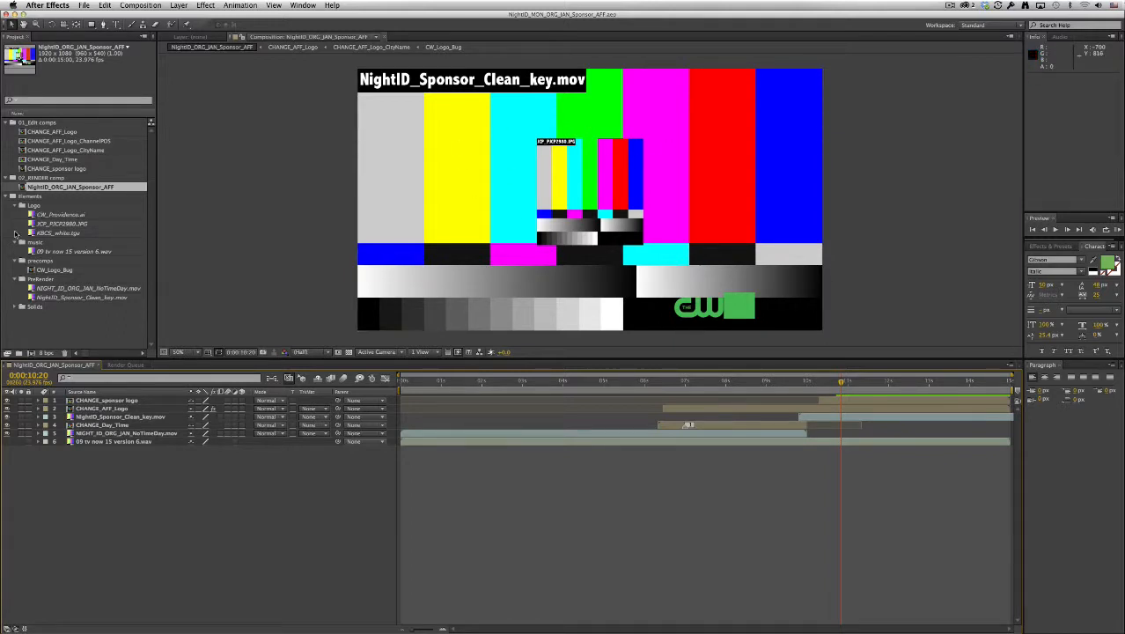
Step: Filter the project items by "missing" to list the unlinked footage
left_click(40, 100)
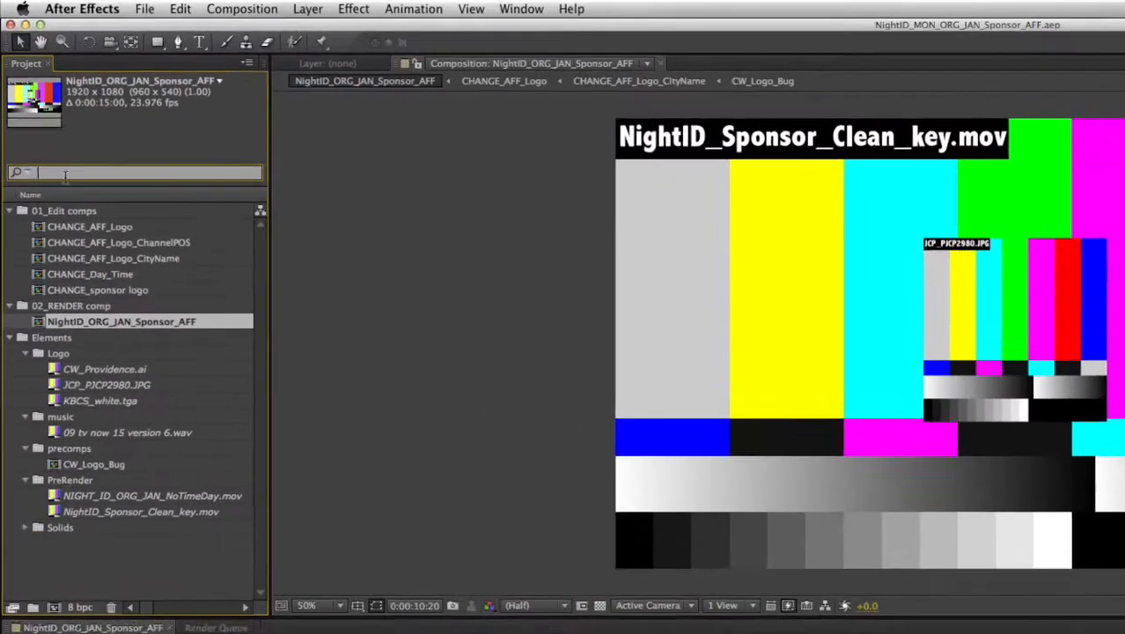
type("mis")
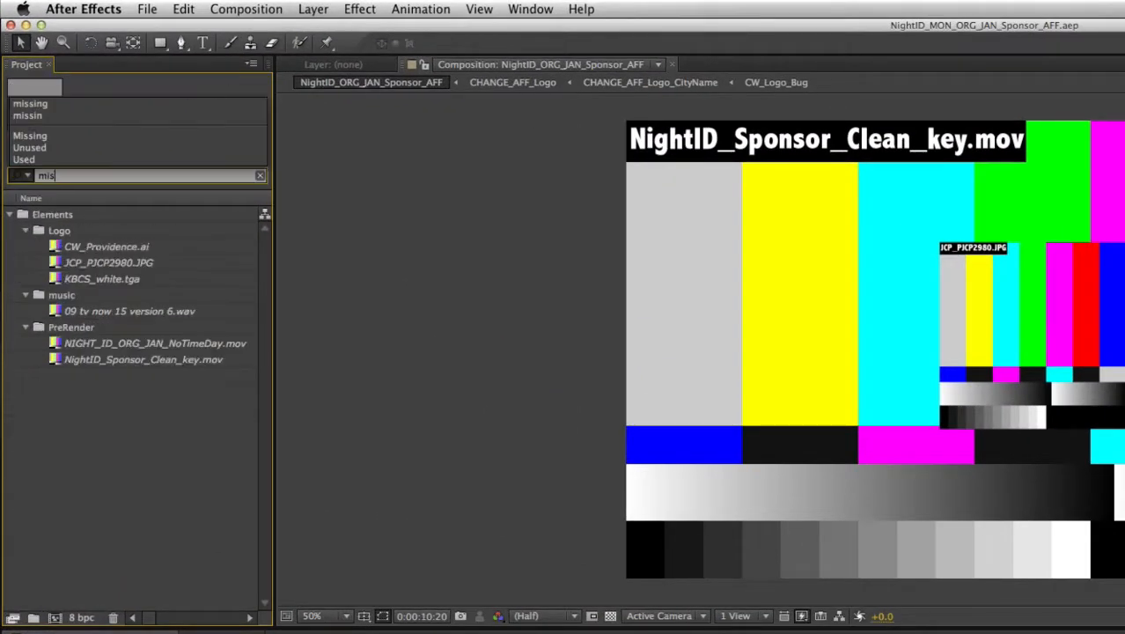
type("sing")
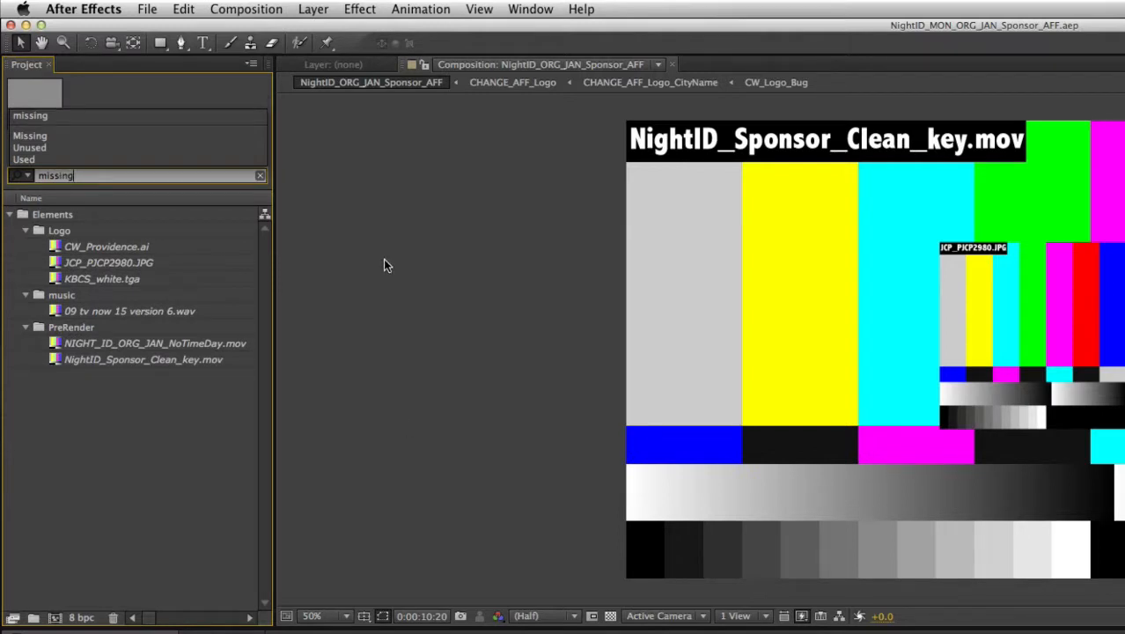
left_click(144, 411)
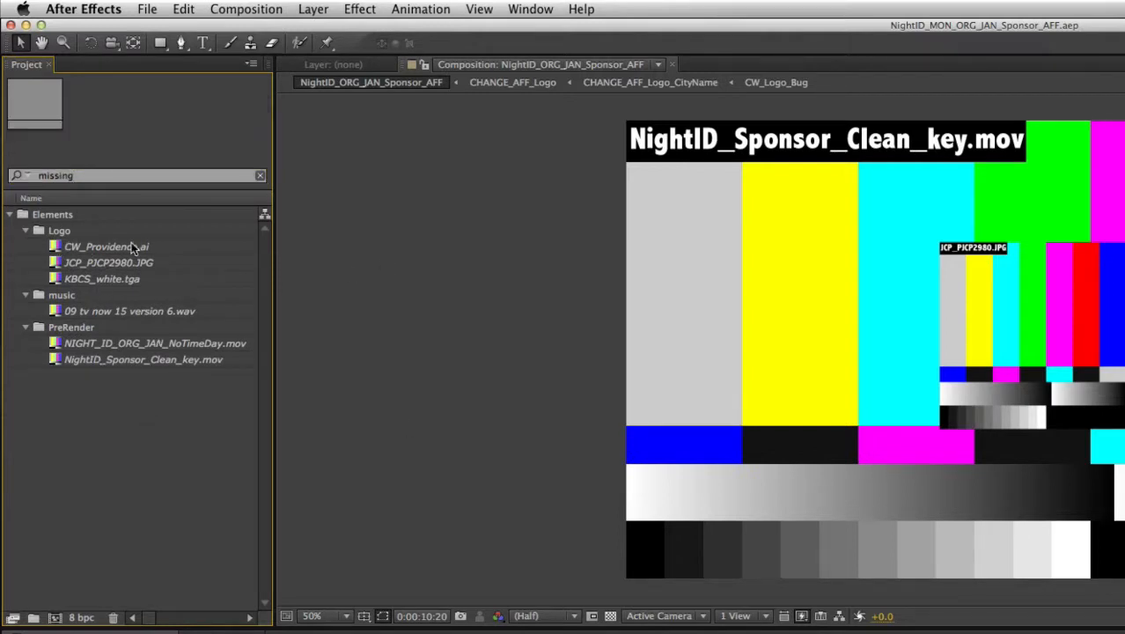
Step: Relink the missing NIGHT_ID_ORG_JAN_NoTimeDay.mov to its file in the downloaded folder's (Footage) > Elements > PreRender folder, and acknowledge the notice
double_click(98, 342)
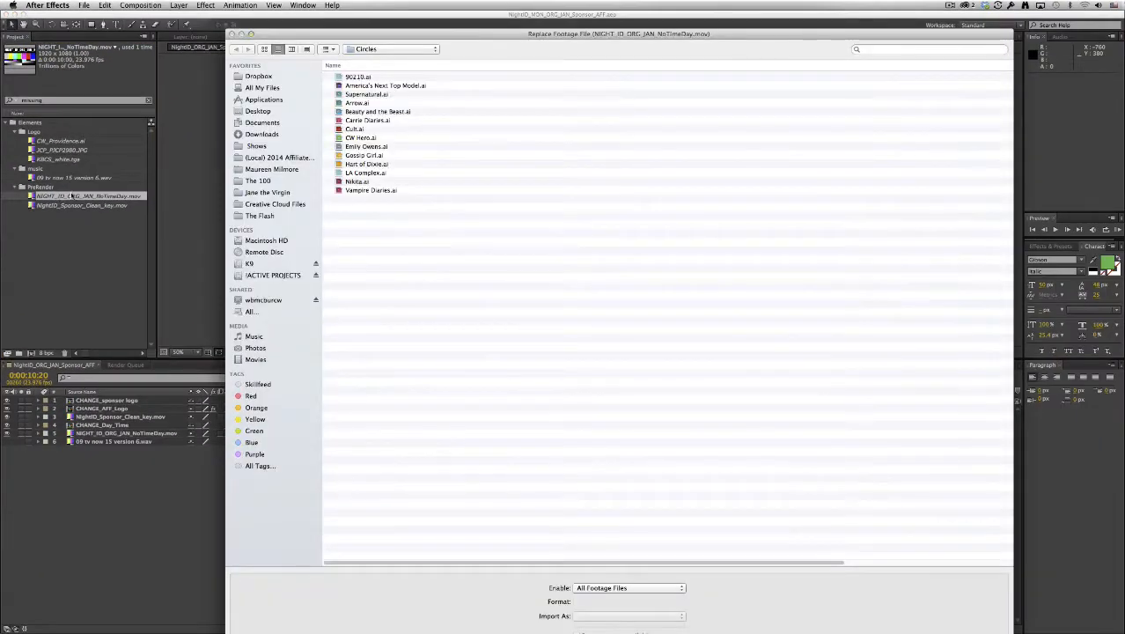
left_click(260, 111)
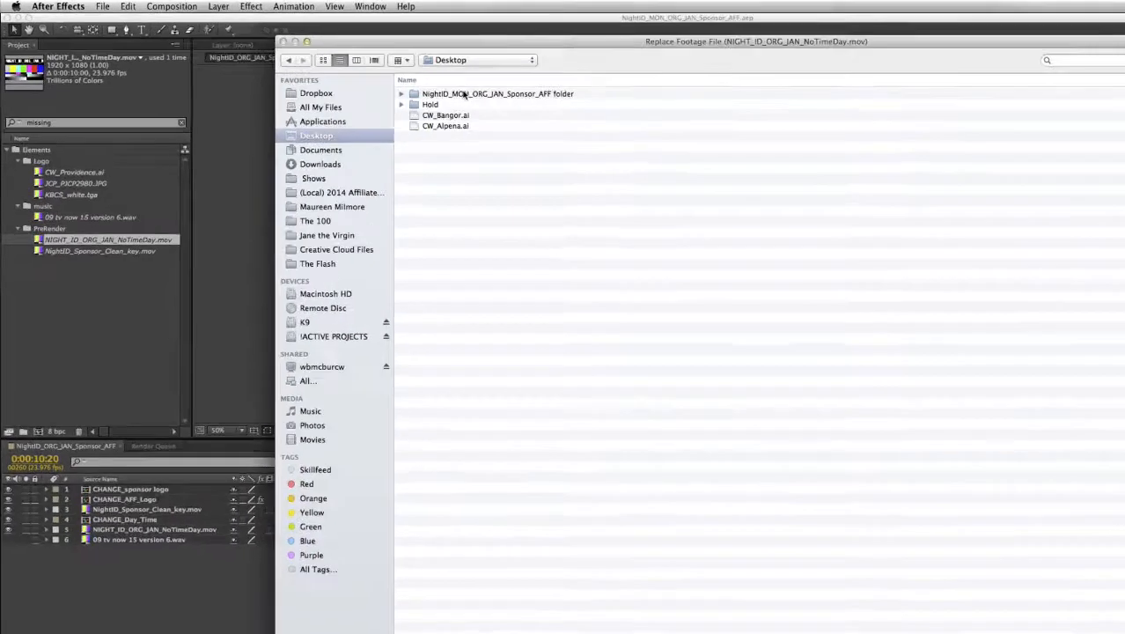
double_click(379, 77)
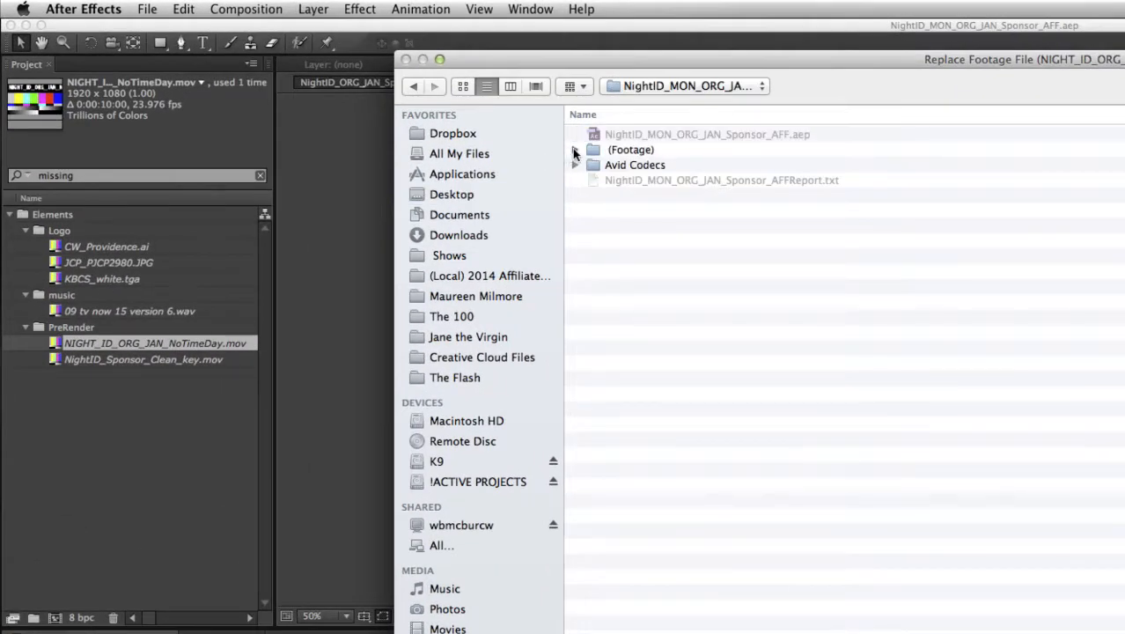
left_click(574, 150)
left_click(623, 153)
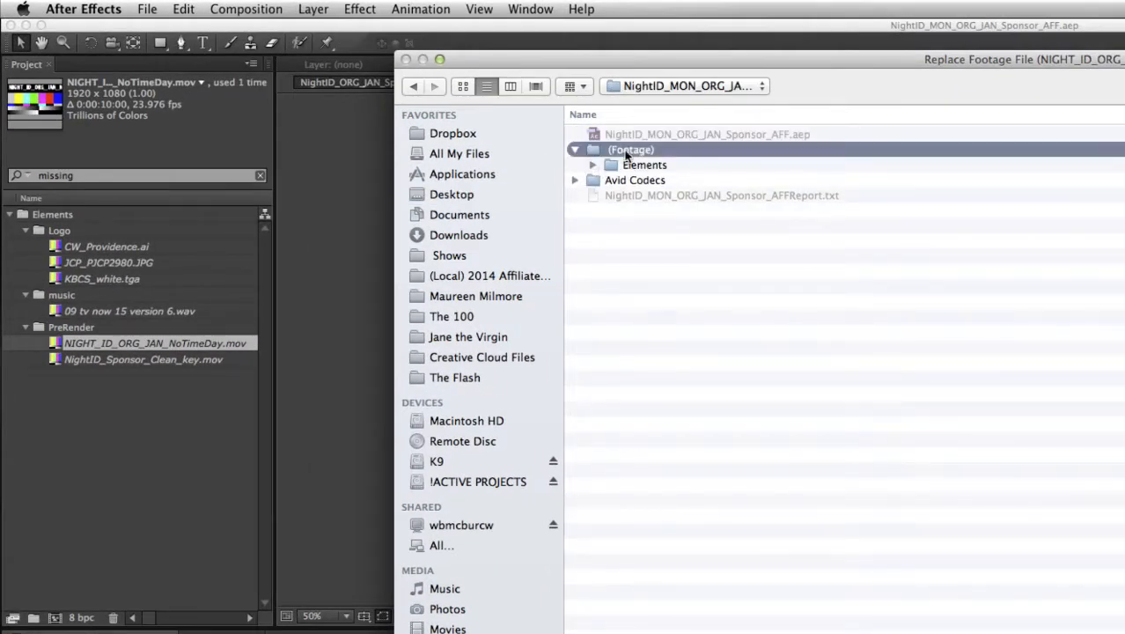
left_click(593, 164)
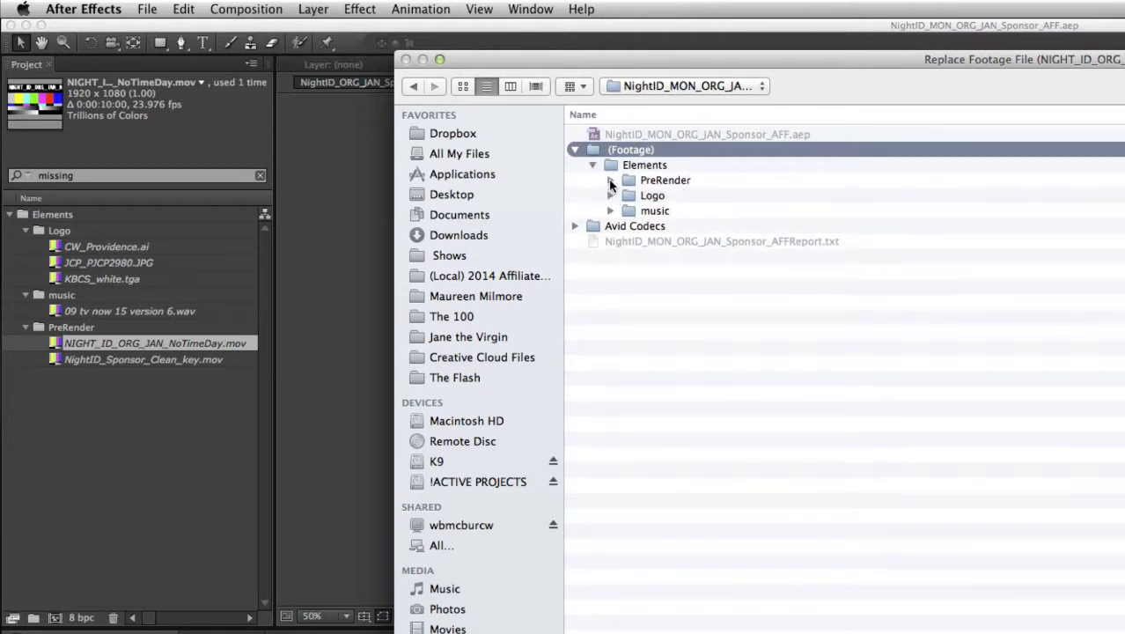
left_click(610, 180)
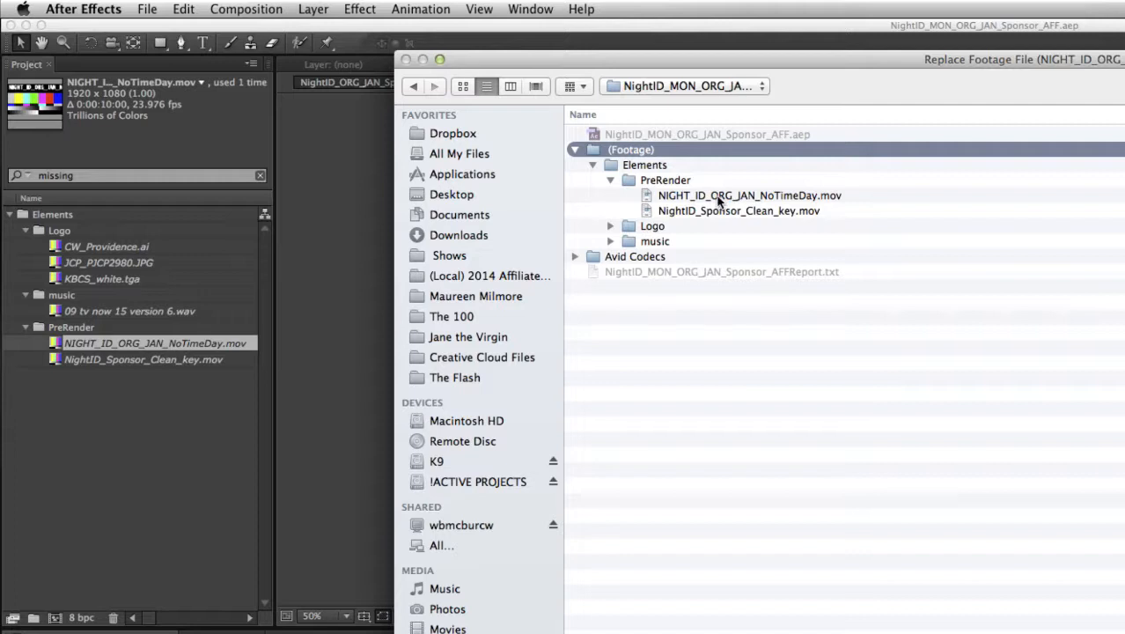
left_click(793, 196)
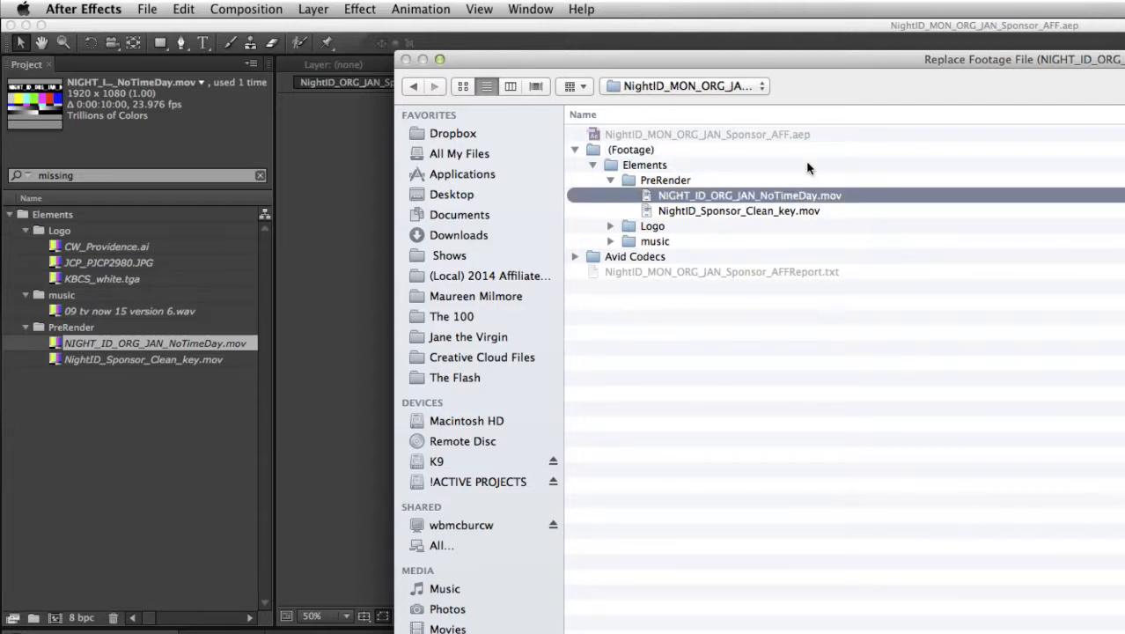
key("Return")
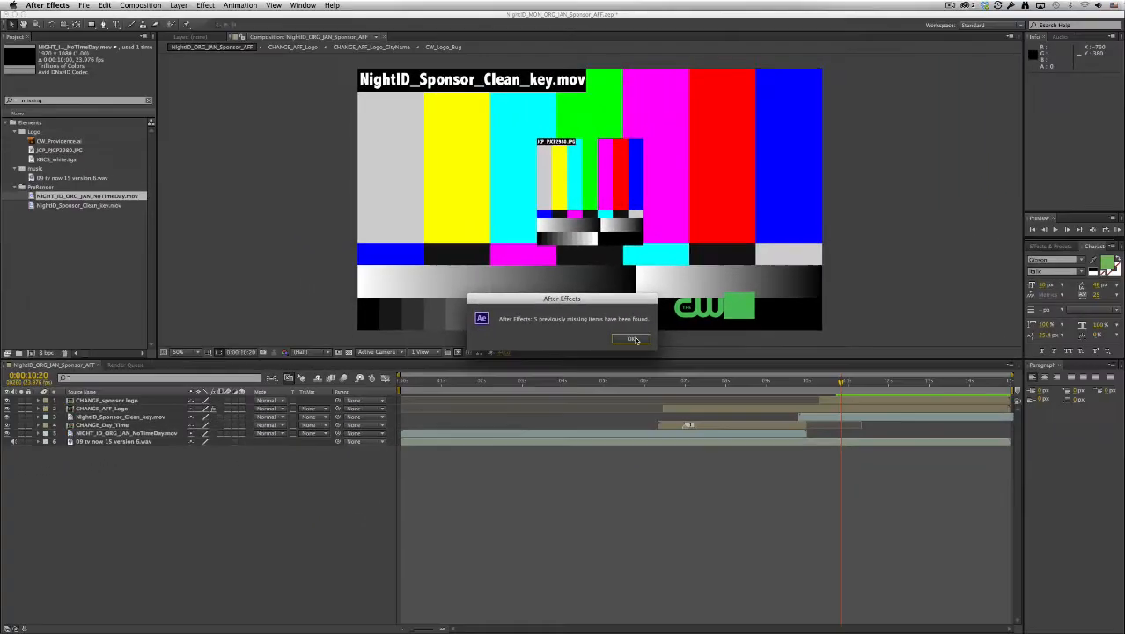
left_click(632, 339)
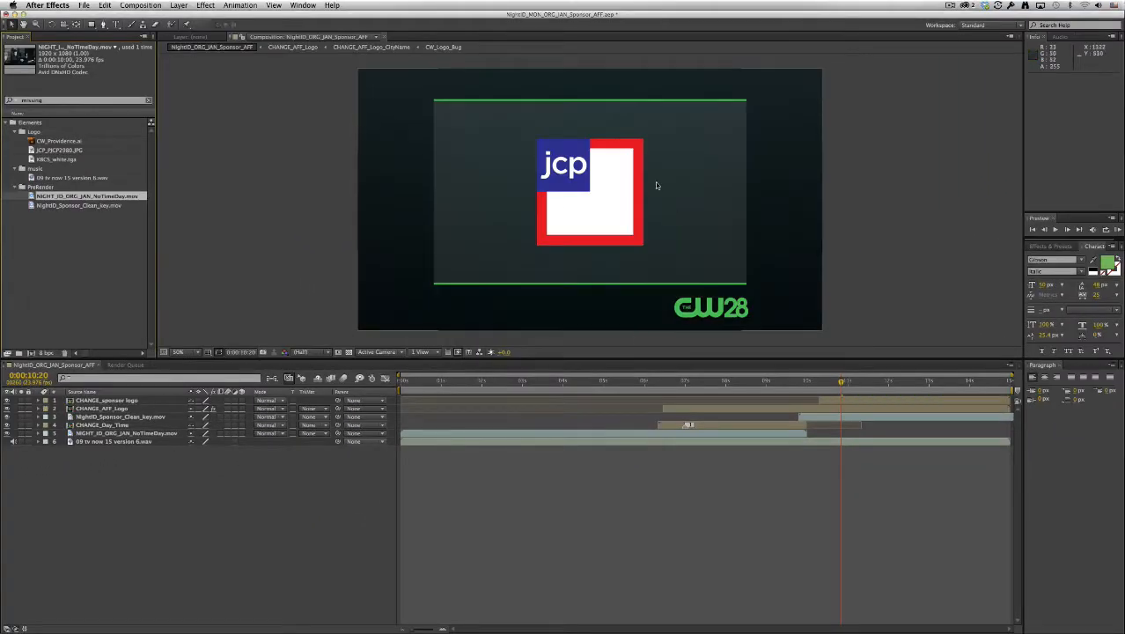
Step: Preview the NightID_ORG_JAN_Sponsor_AFF composition from about the two-second mark to check the relinked footage
left_click(751, 381)
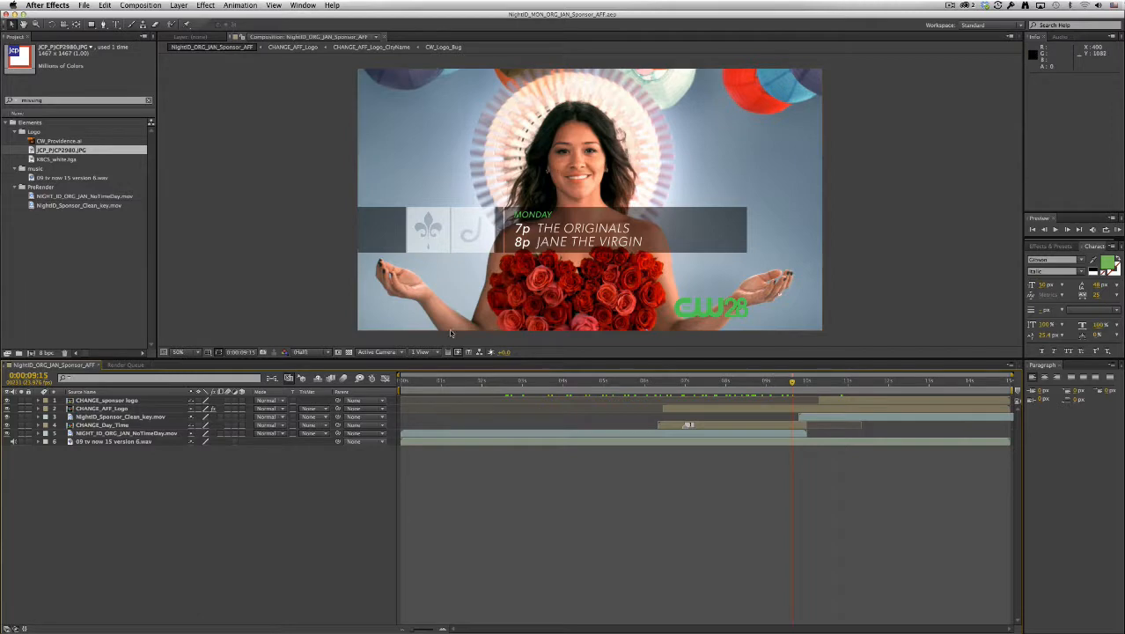
left_click_drag(508, 381, 483, 382)
key("space")
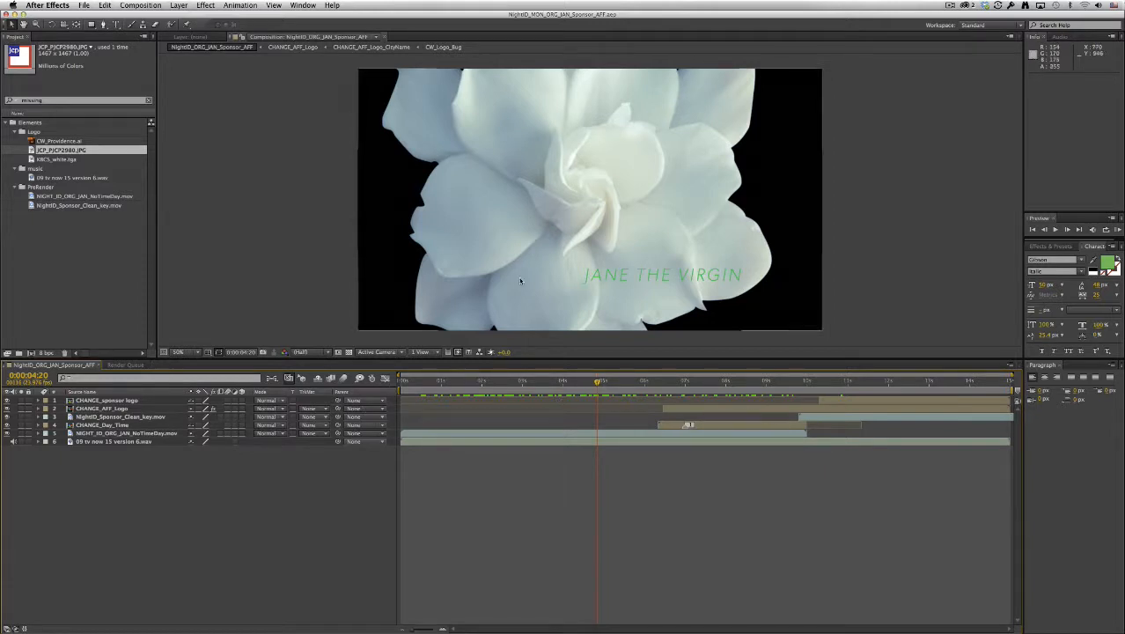
Step: Clear the "missing" filter from the project items and select the 02_RENDER comp folder
left_click(68, 103)
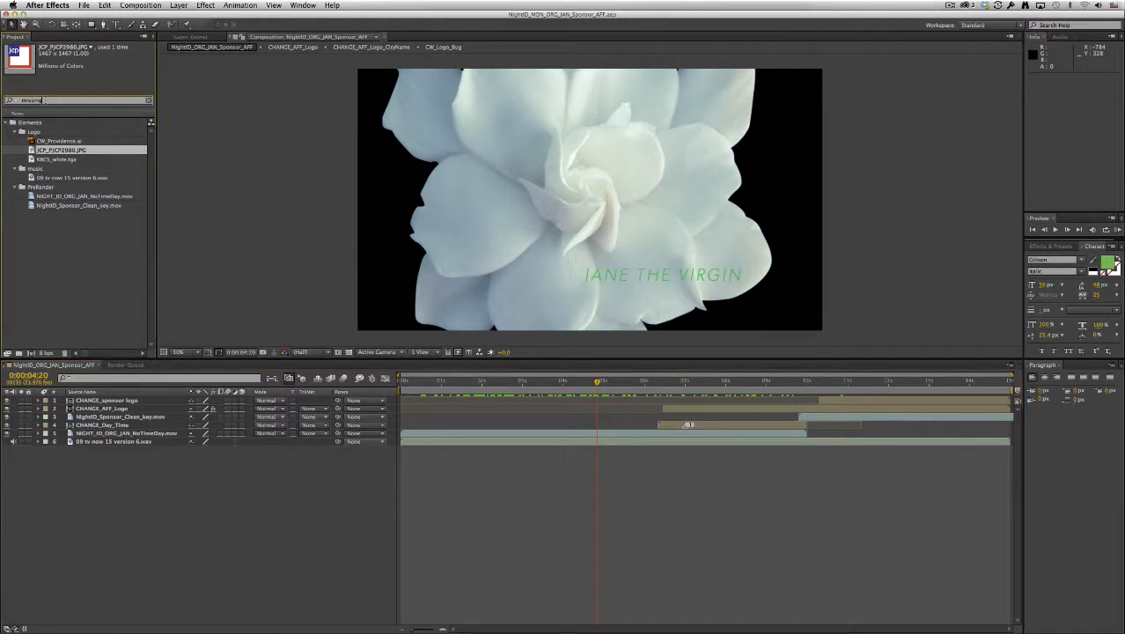
left_click(148, 101)
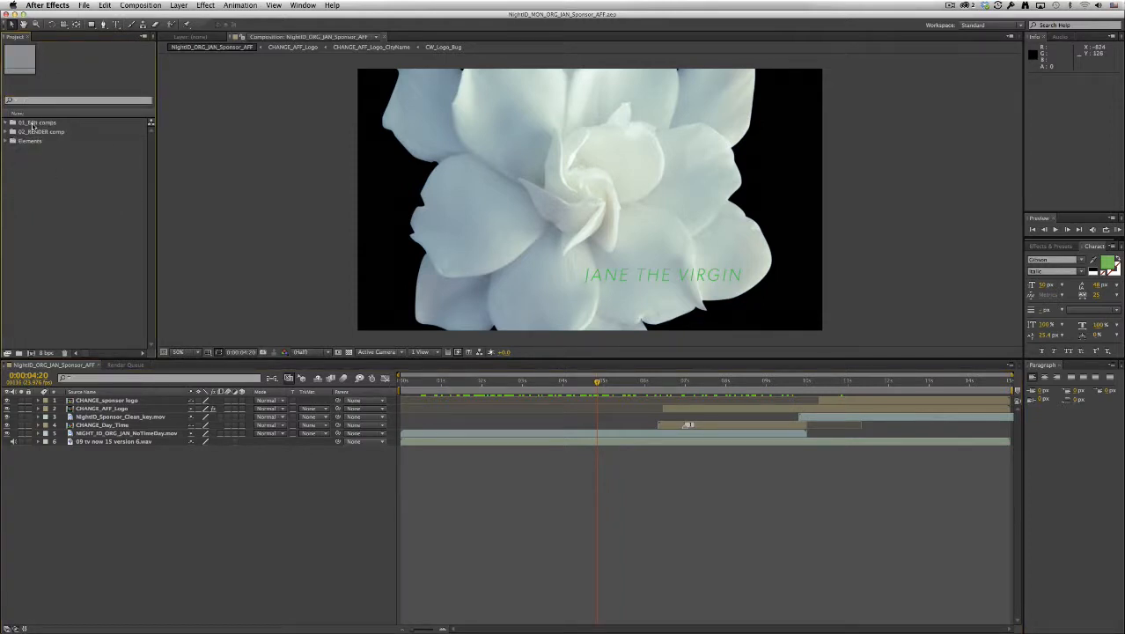
left_click(45, 124)
left_click(46, 132)
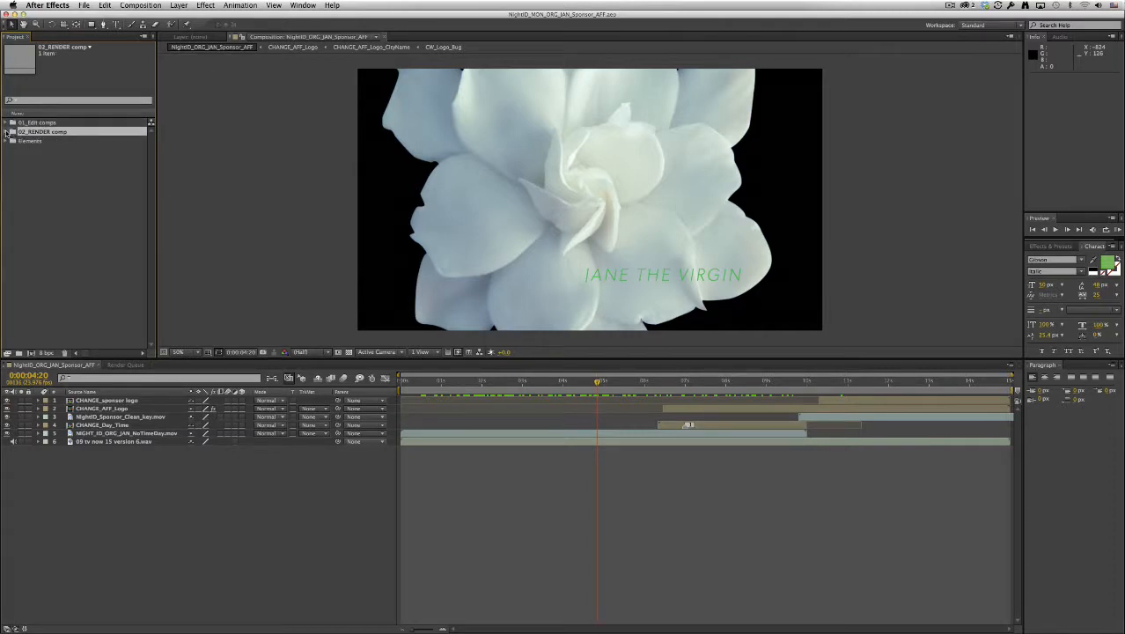
Step: Open the NightID_ORG_JAN_Sponsor_AFF composition from the 02_RENDER comp folder and look over its layers
left_click(7, 131)
left_click(64, 183)
double_click(55, 140)
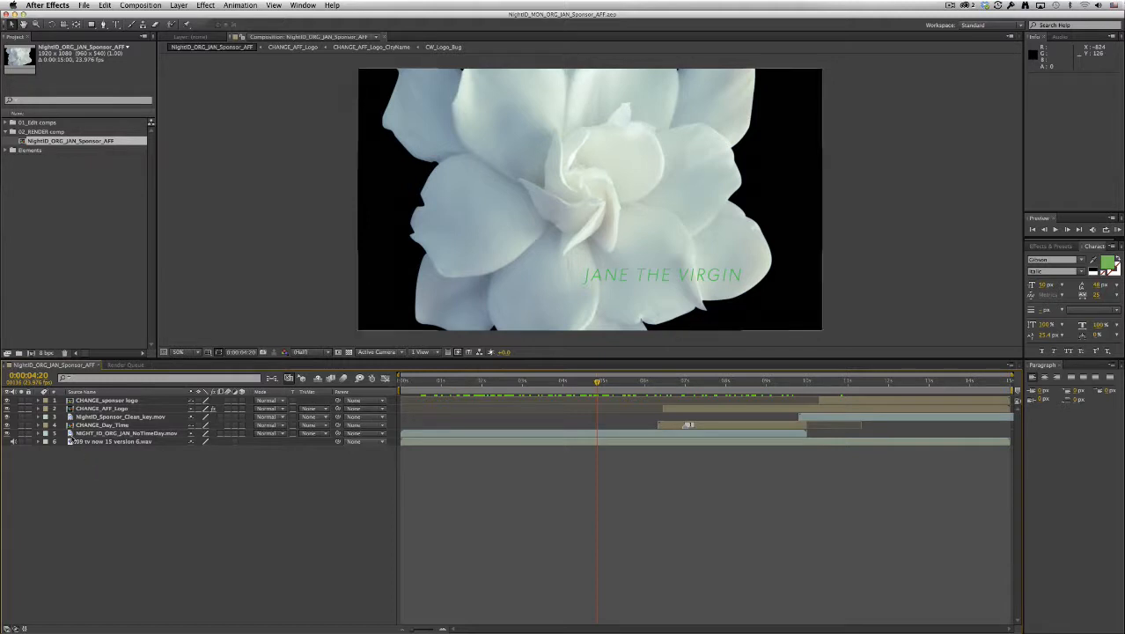
left_click(99, 434)
left_click(99, 401)
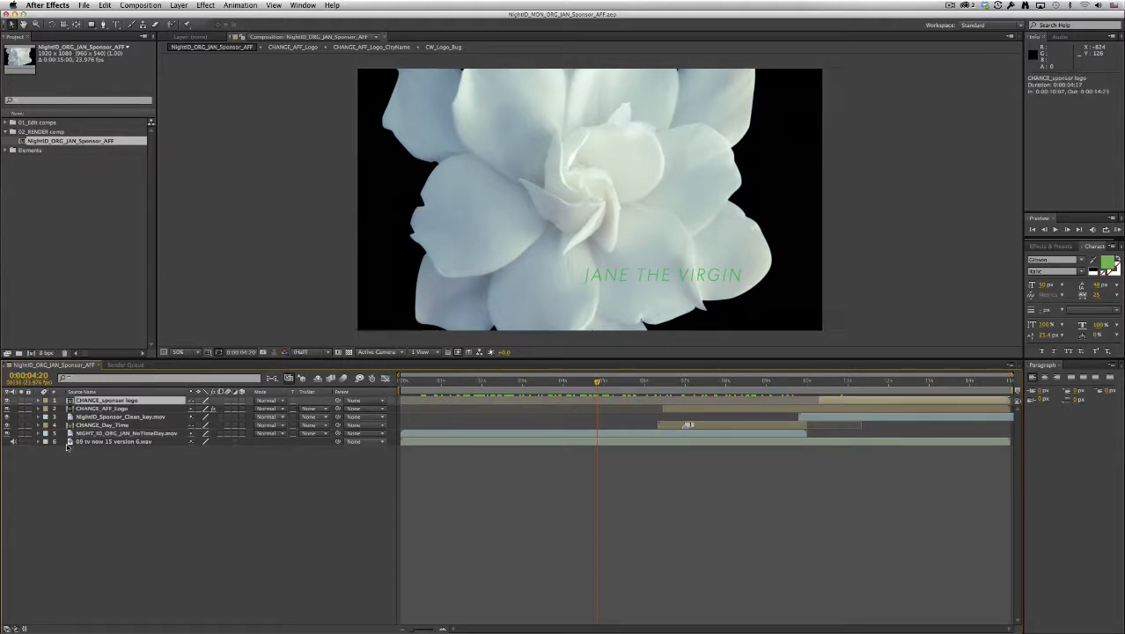
left_click(134, 443)
Step: Solo the NIGHT_ID_ORG_JAN_NoTimeDay.mov layer and preview it from about the two-second mark to 0:00:08:11
left_click(98, 459)
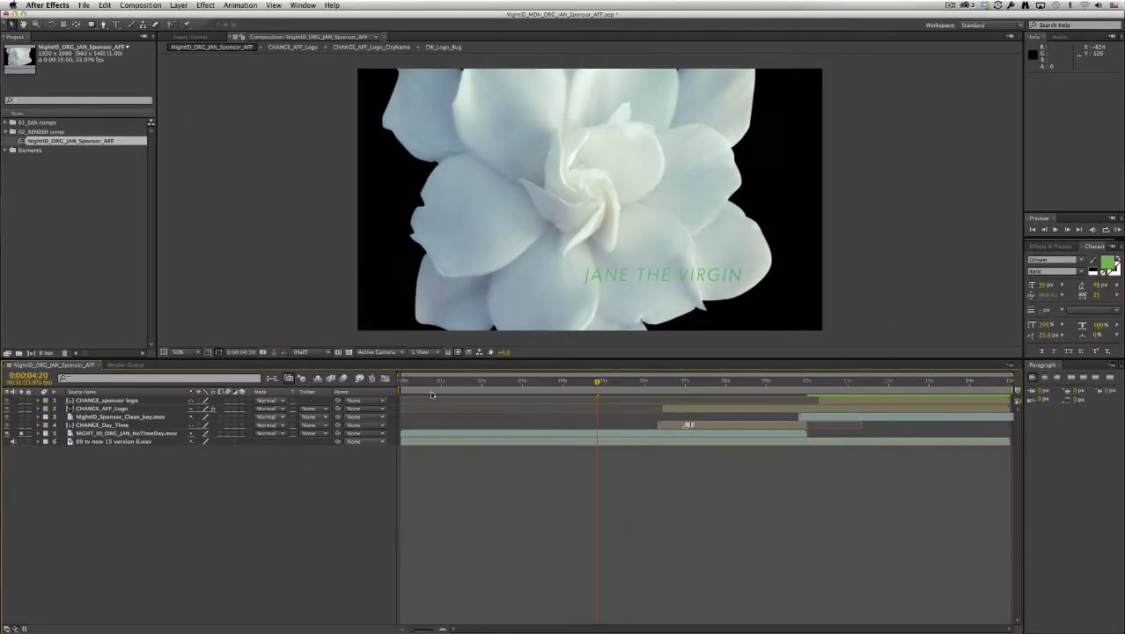
left_click_drag(431, 395, 509, 394)
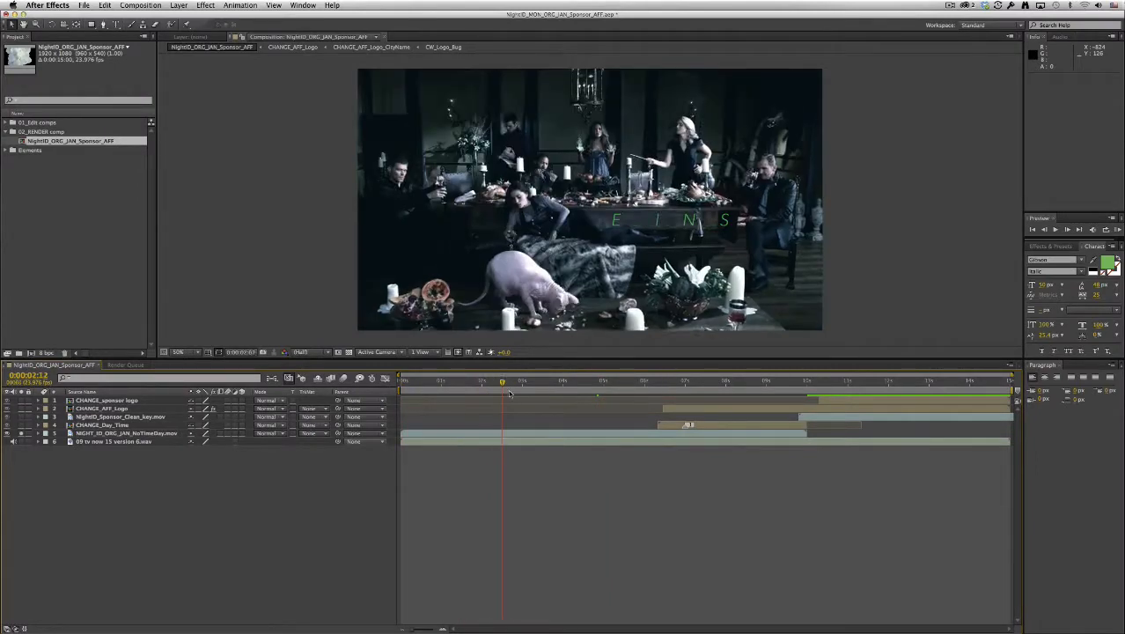
key("space")
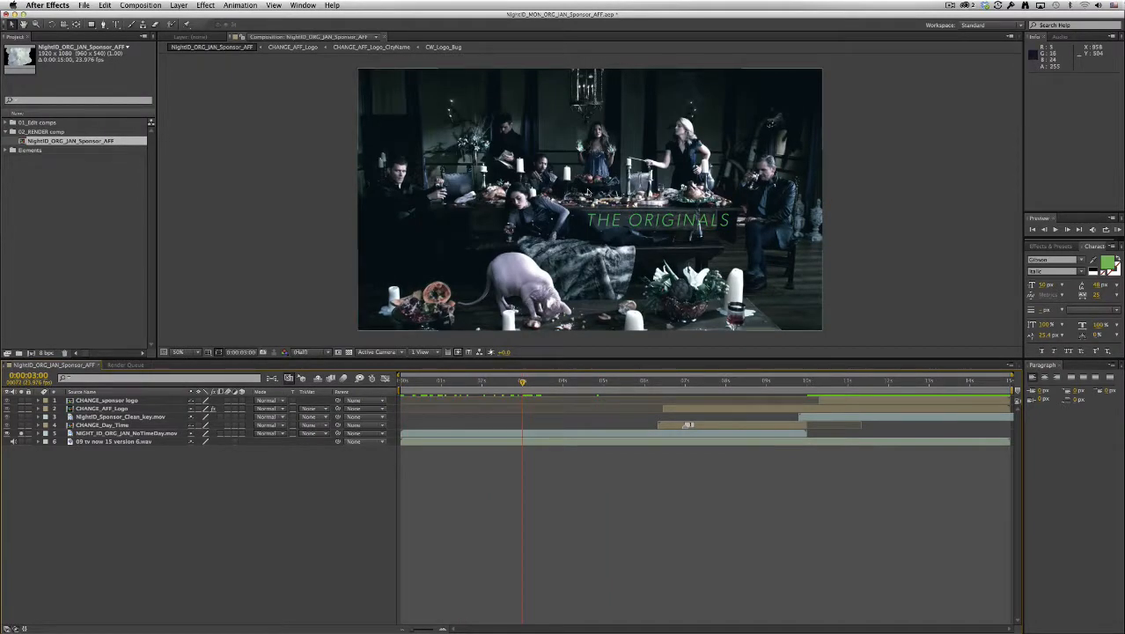
left_click_drag(524, 381, 705, 403)
key("space")
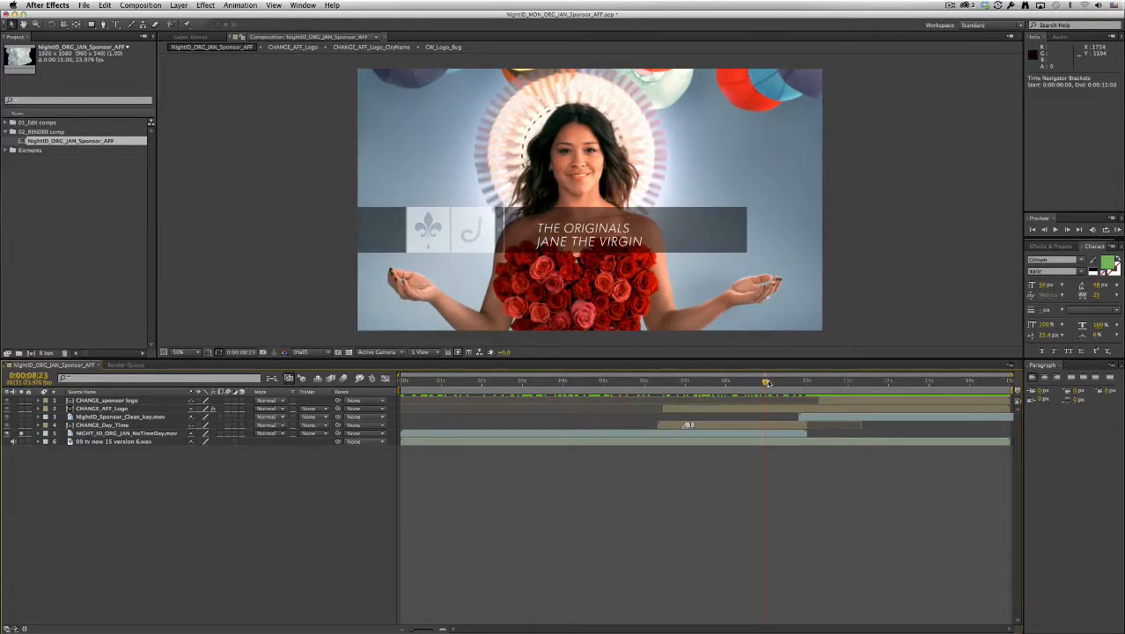
mouse_move(767, 382)
left_mouse_down()
mouse_move(883, 383)
mouse_move(690, 385)
mouse_move(745, 387)
left_mouse_up()
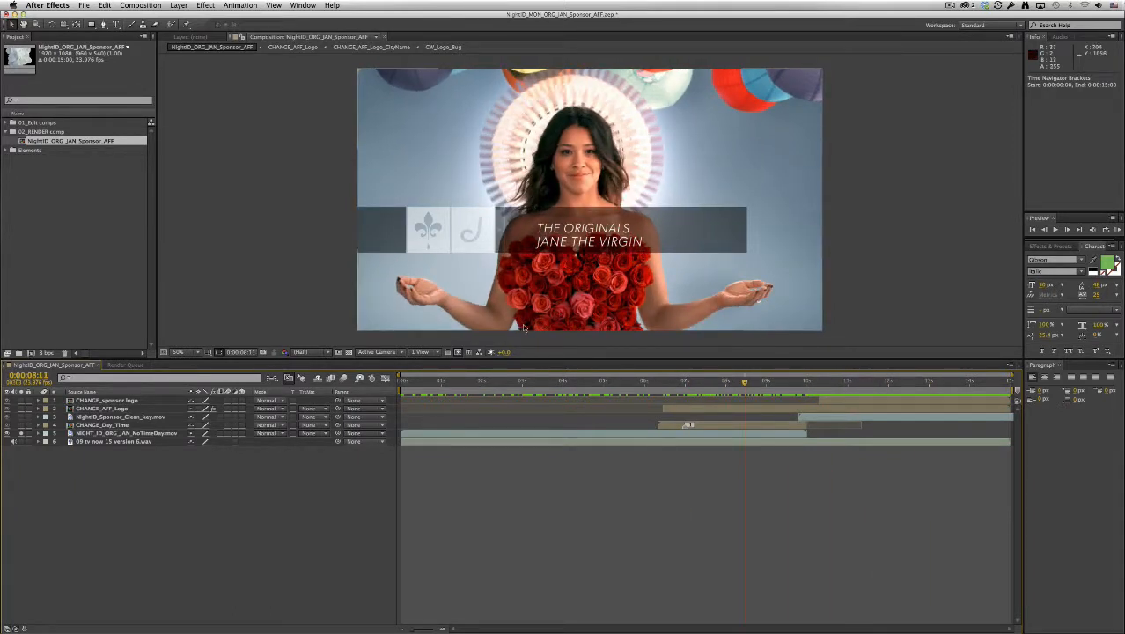
Step: Solo the CHANGE_Day_Time layer alone to examine the day and show times it contributes, and restore all layers
left_click(22, 433)
left_click(22, 425)
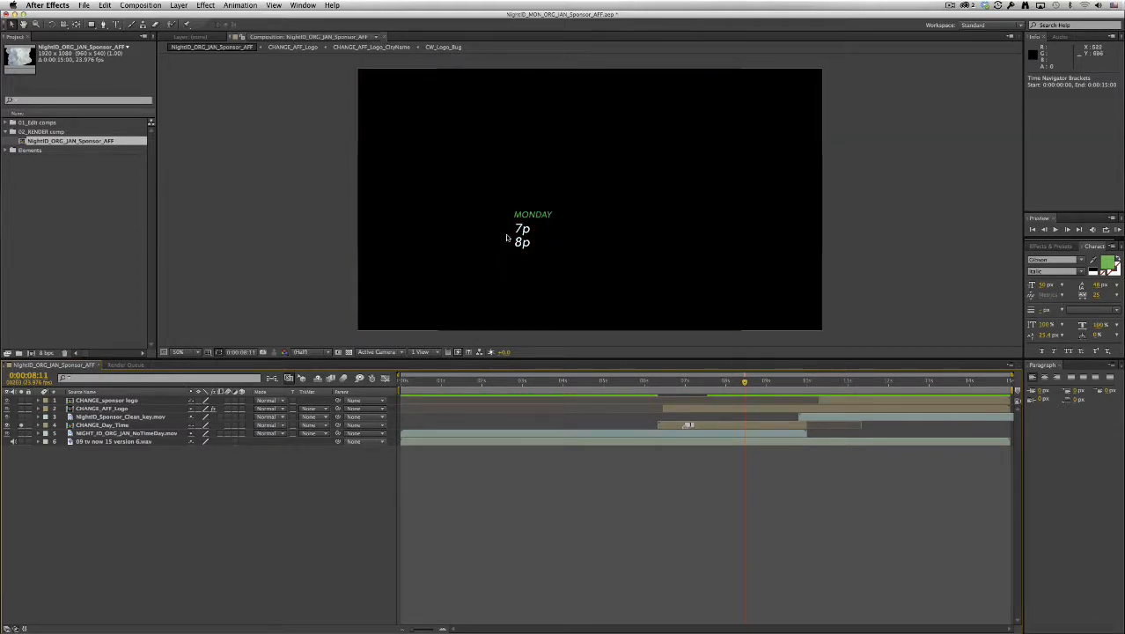
left_click(85, 425)
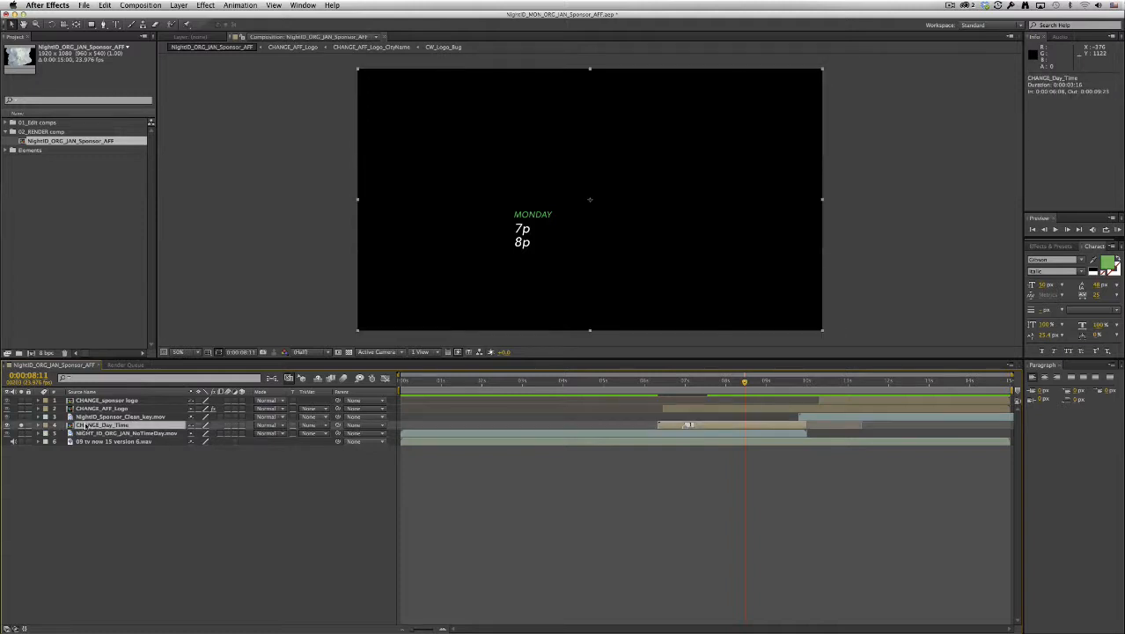
left_click(22, 426)
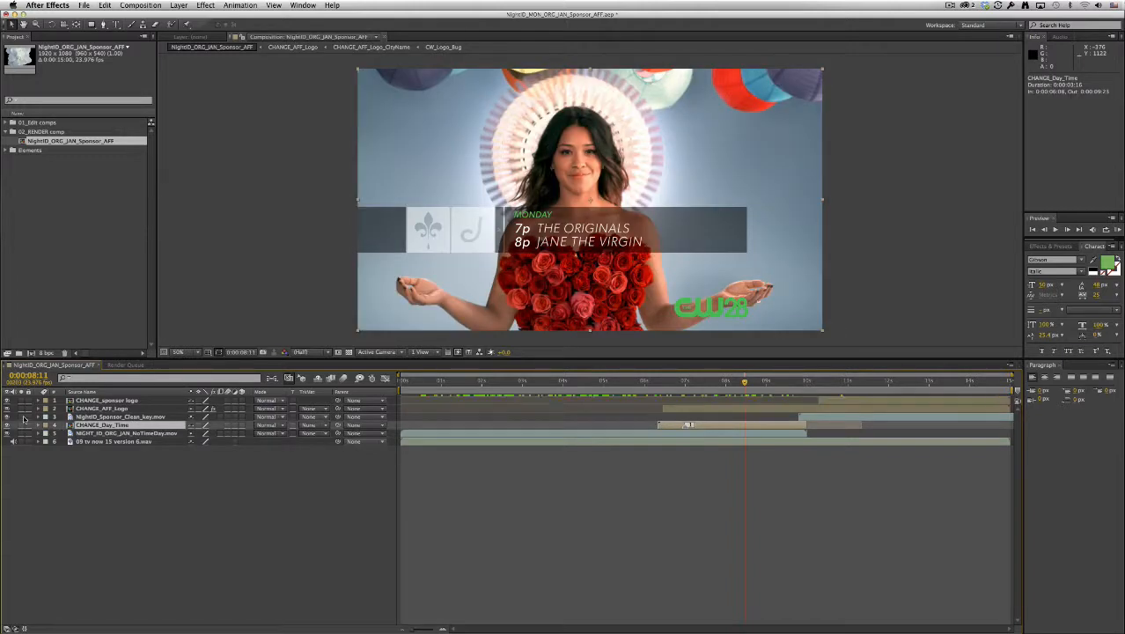
Step: Solo the NightID_Sponsor_Clean_key.mov layer, view it at about 0:00:11:20, and turn its solo off
left_click(23, 417)
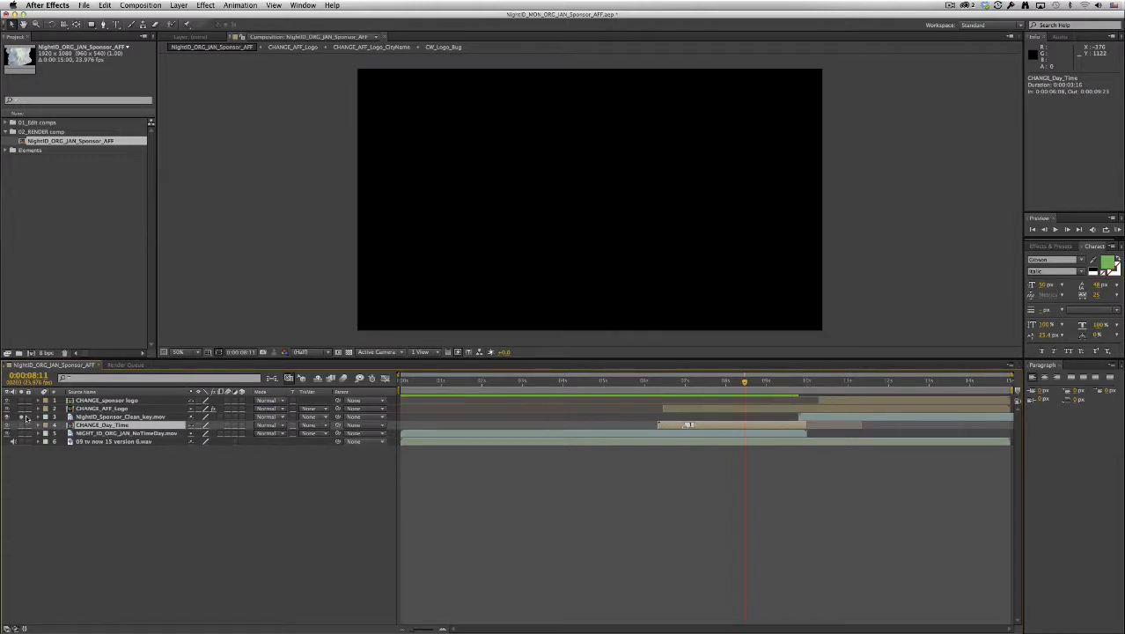
left_click(164, 418)
left_click_drag(802, 384, 863, 396)
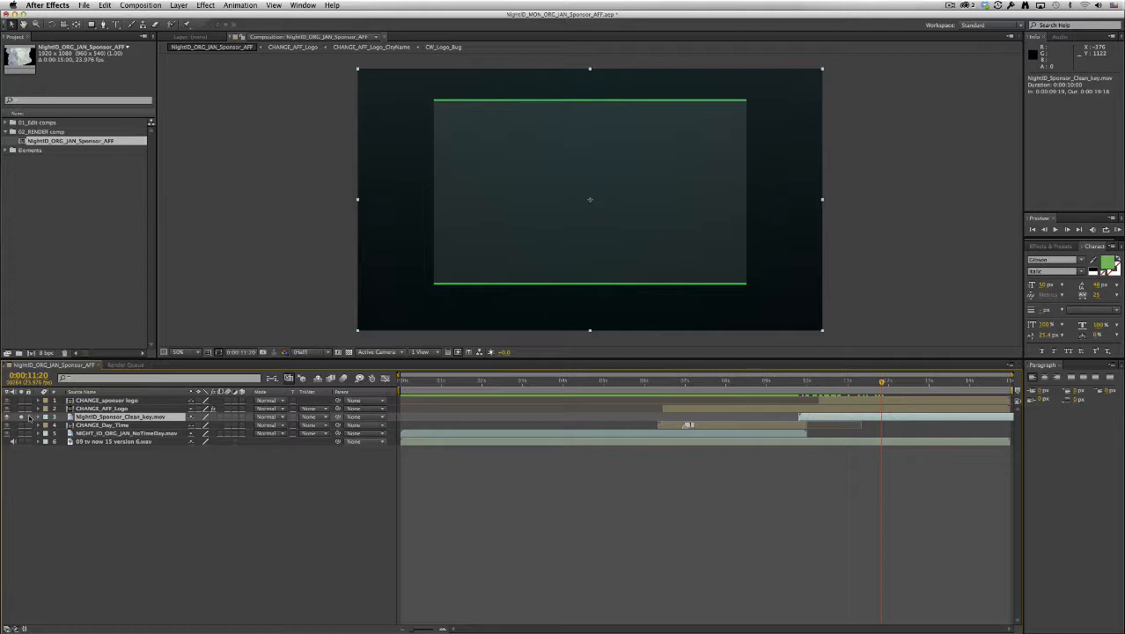
left_click(24, 416)
Step: Examine the CHANGE_AFF_Logo and CHANGE_sponsor logo layers by soloing each in turn, ending with every layer unsoloed
left_click(24, 409)
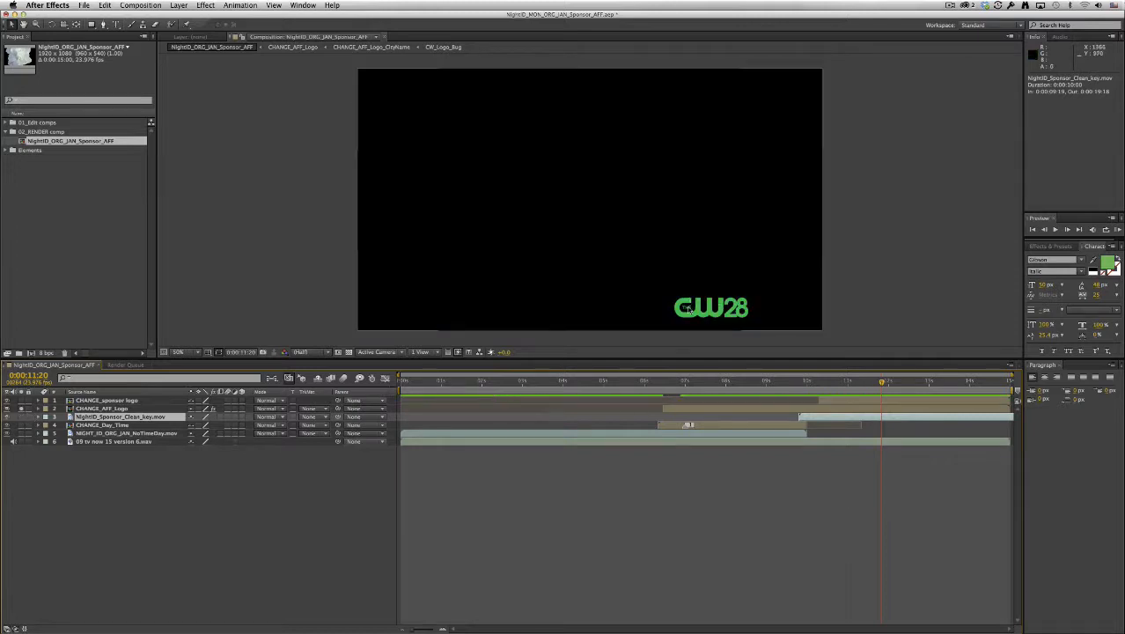
left_click(22, 408)
left_click(22, 400)
mouse_move(880, 381)
left_mouse_down()
mouse_move(848, 381)
mouse_move(887, 381)
left_mouse_up()
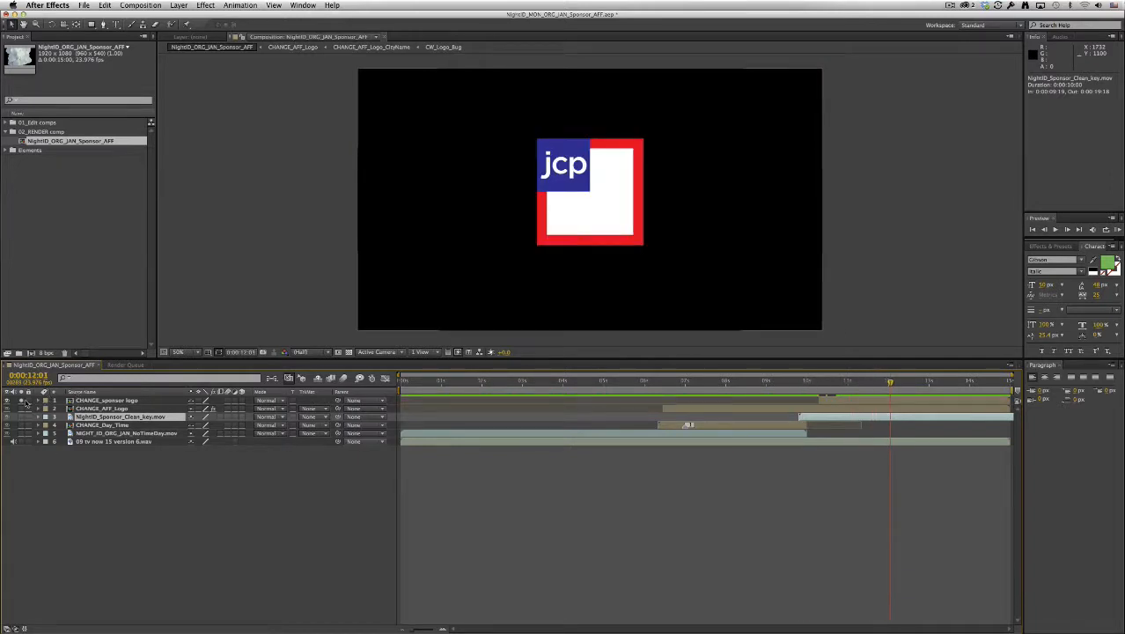
left_click(22, 432)
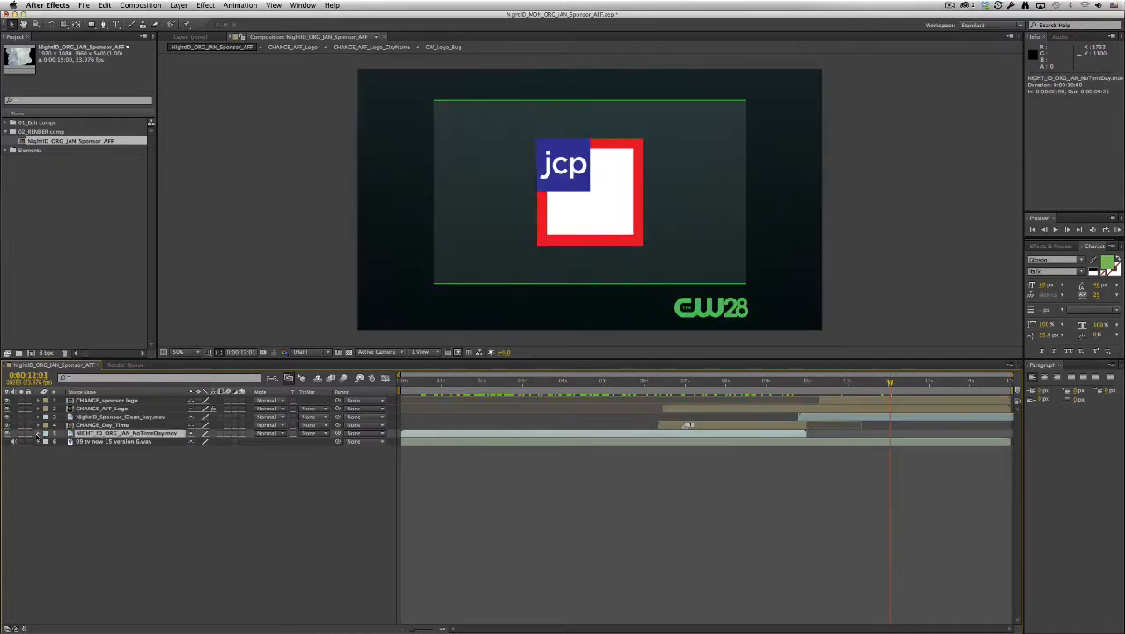
Step: Move the playhead to 0:00:07:20 and open the CHANGE_Day_Time precomposition
left_click(85, 426)
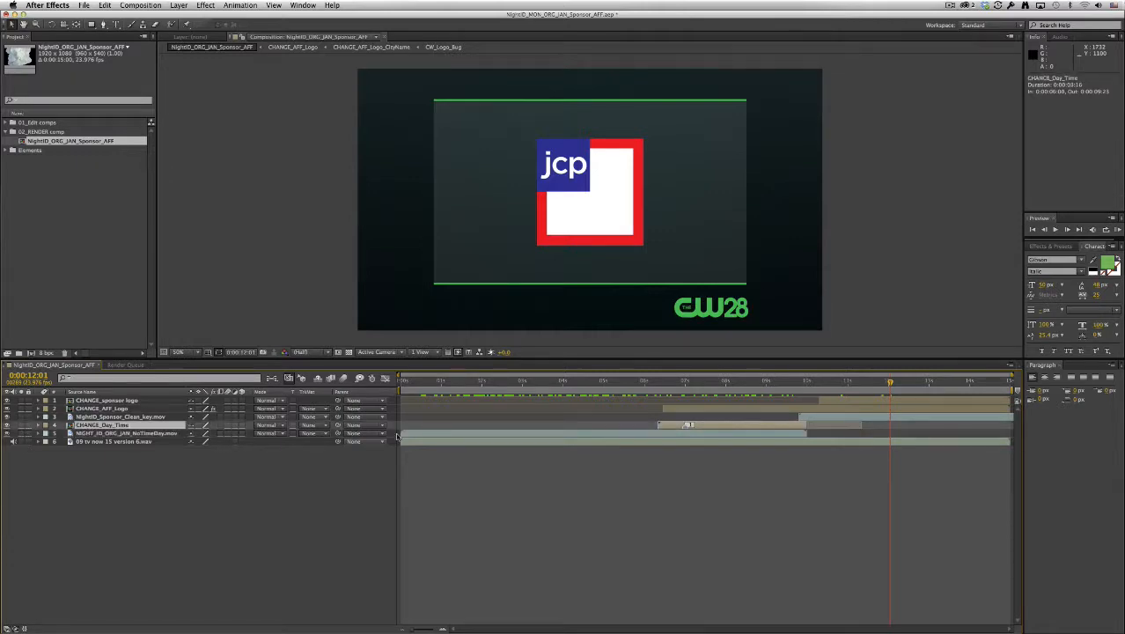
left_click_drag(626, 382, 720, 387)
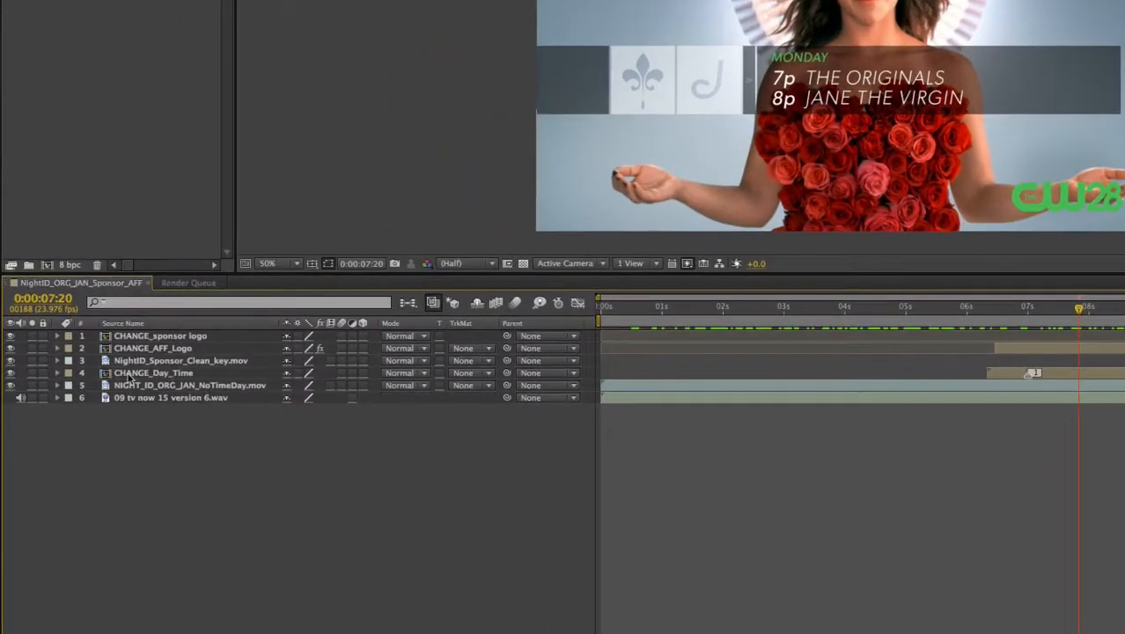
left_click(129, 376)
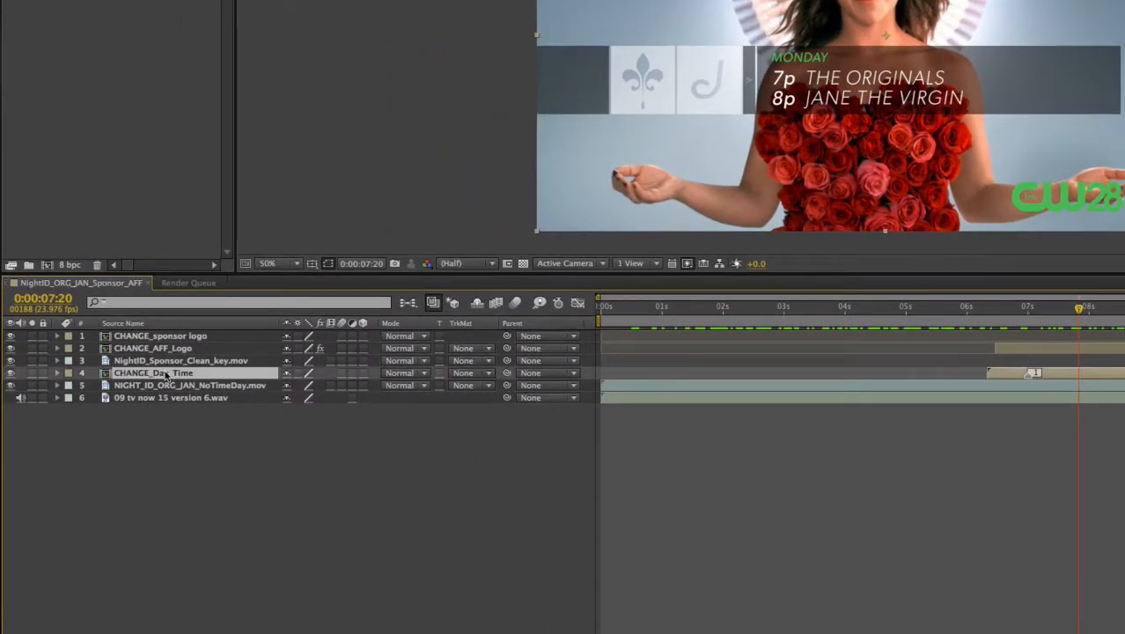
double_click(166, 373)
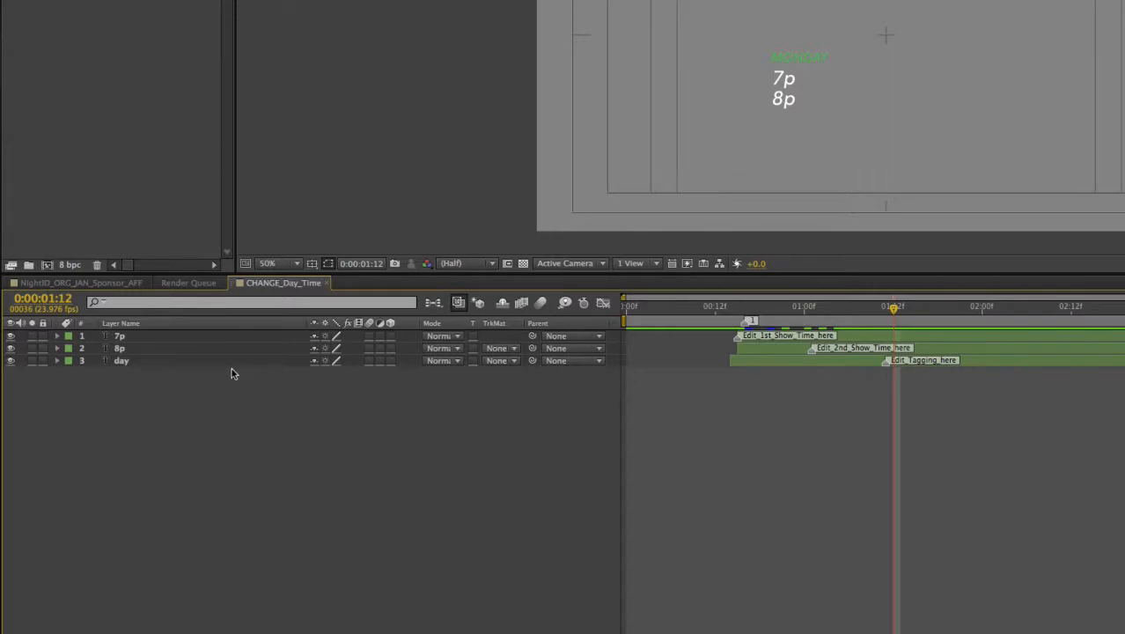
Step: Check which text each of the 7p, 8p and day layers controls in CHANGE_Day_Time
left_click(123, 337)
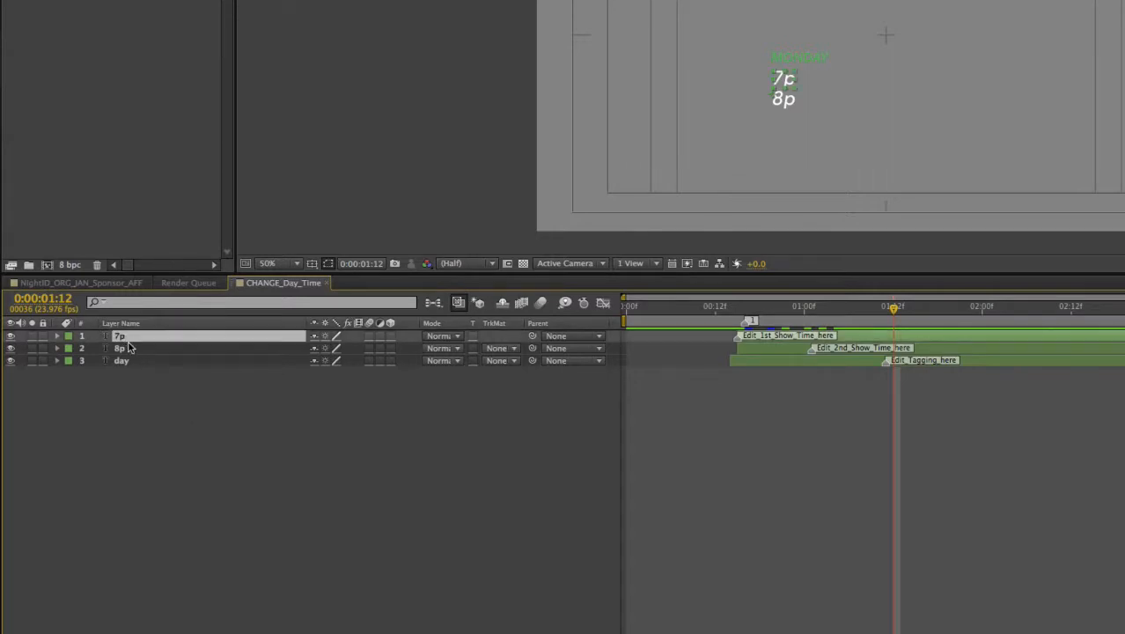
left_click(130, 348)
left_click(132, 362)
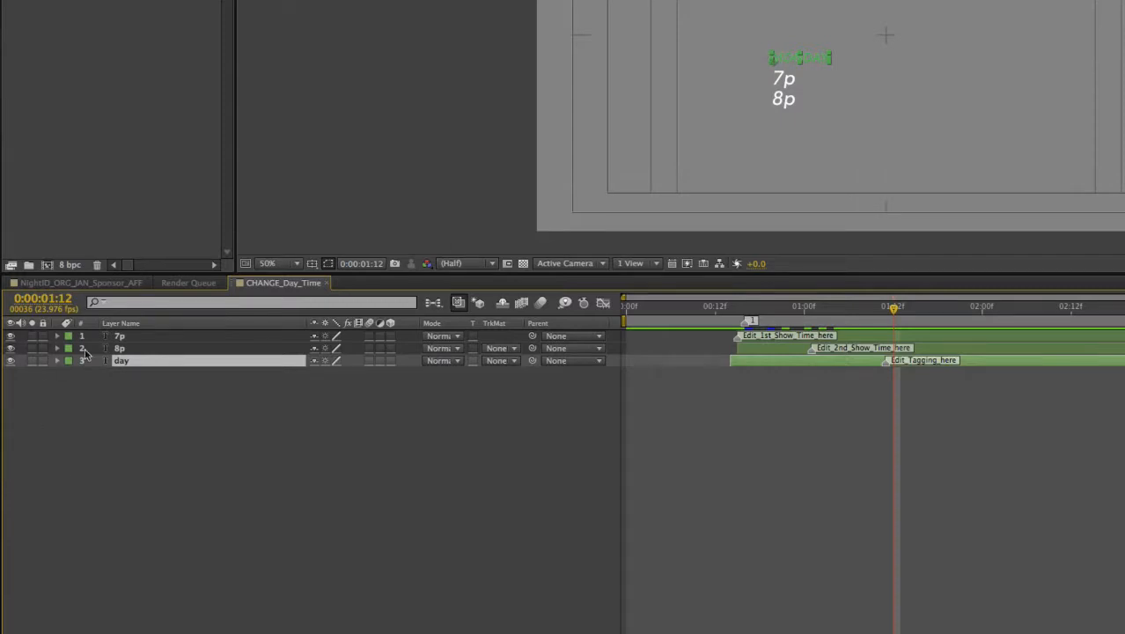
Step: Change the first show time text from 7p to 8p with the Horizontal Type tool
left_click(123, 336)
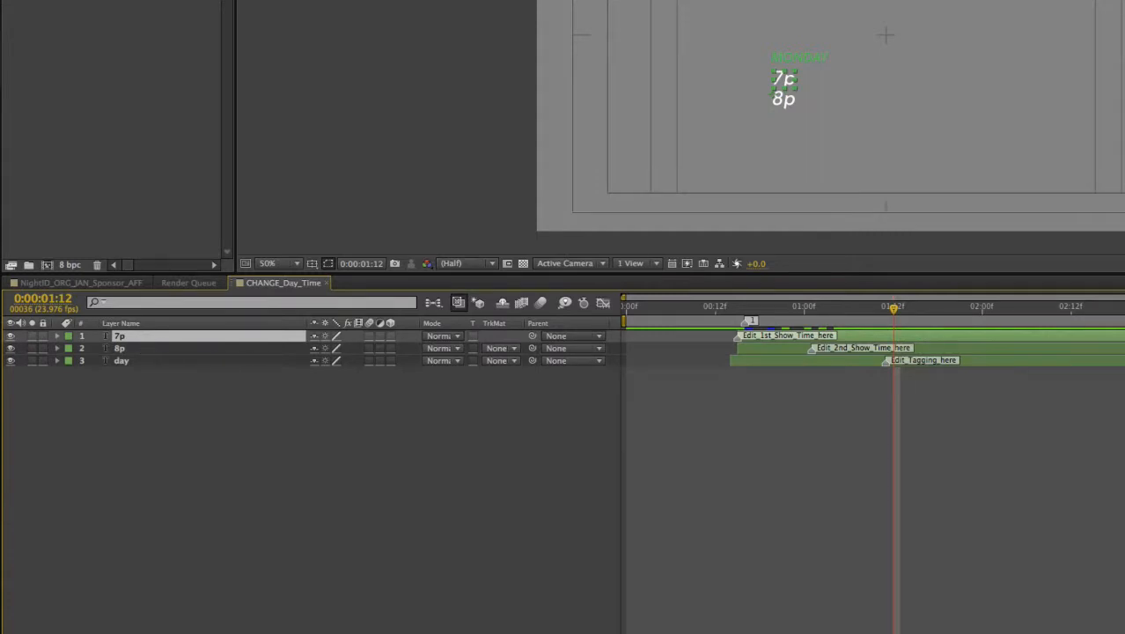
key("period")
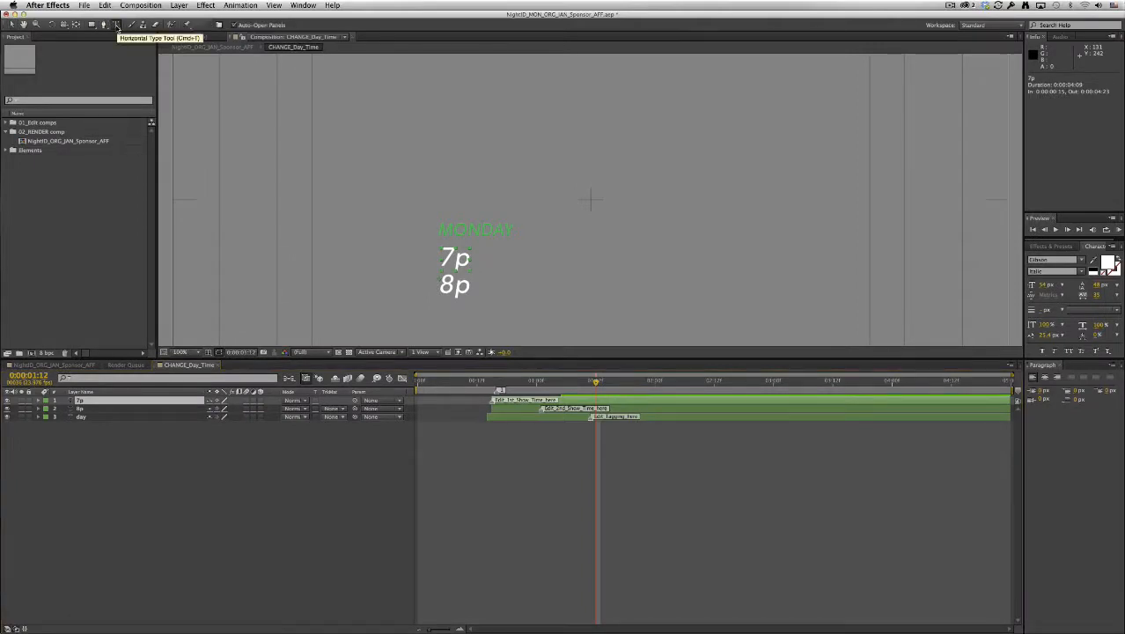
left_click(116, 26)
left_click_drag(456, 257, 437, 254)
type("8")
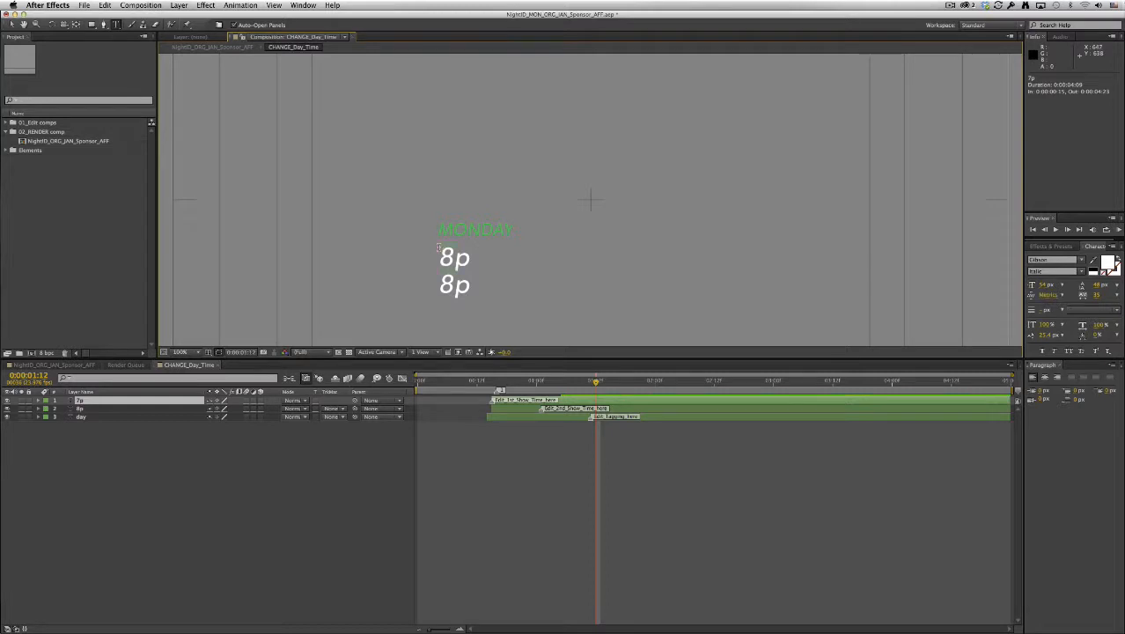
Step: Change the second show time text on the 8p layer to 9p
left_click(81, 409)
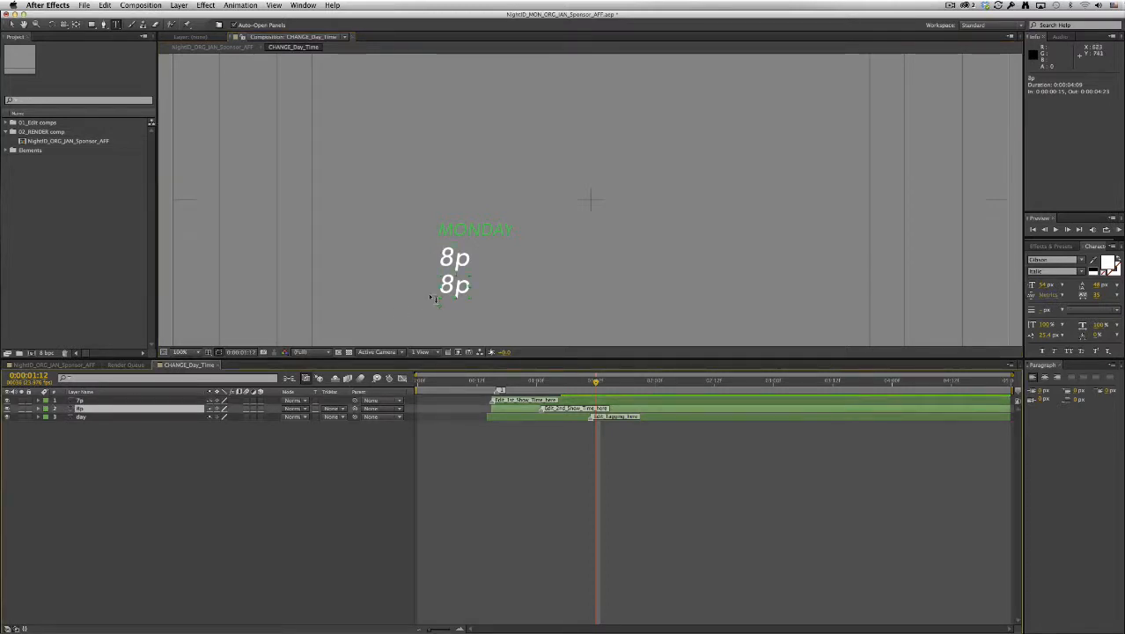
left_click_drag(452, 284, 439, 284)
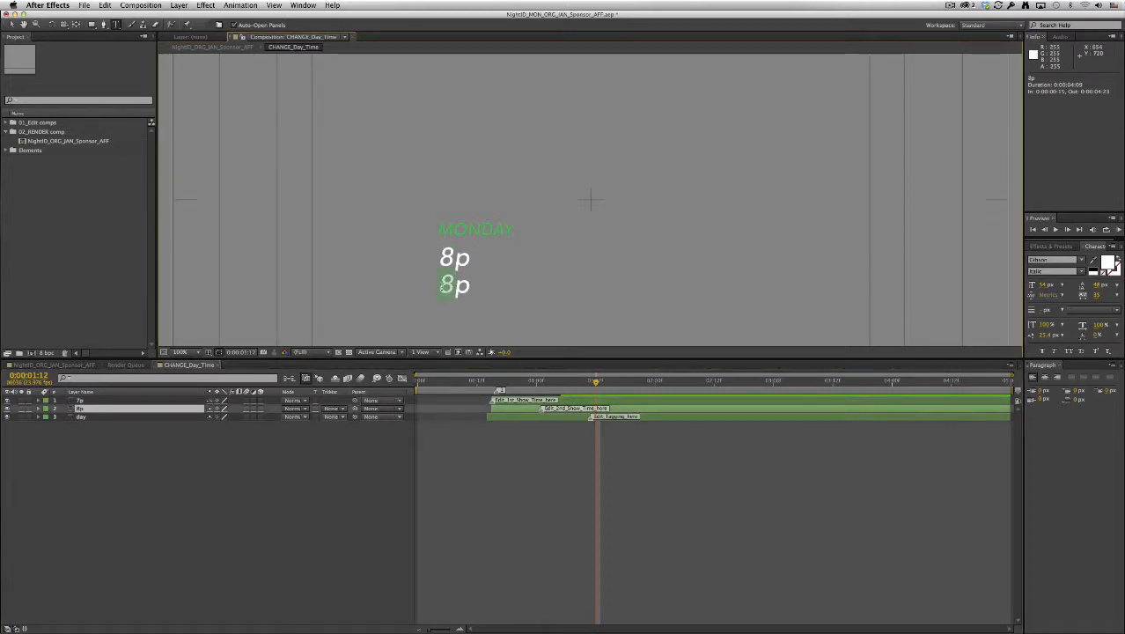
type("9")
left_click(200, 438)
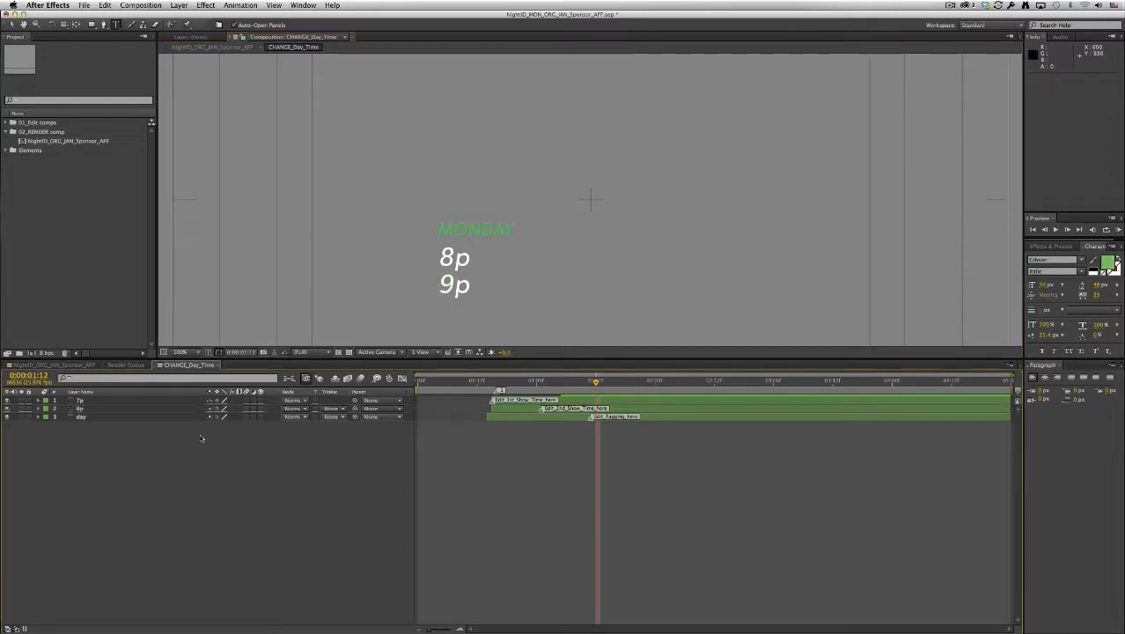
Step: Save the project, then close CHANGE_Day_Time and return to the NightID_ORG_JAN_Sponsor_AFF timeline
key("super+s")
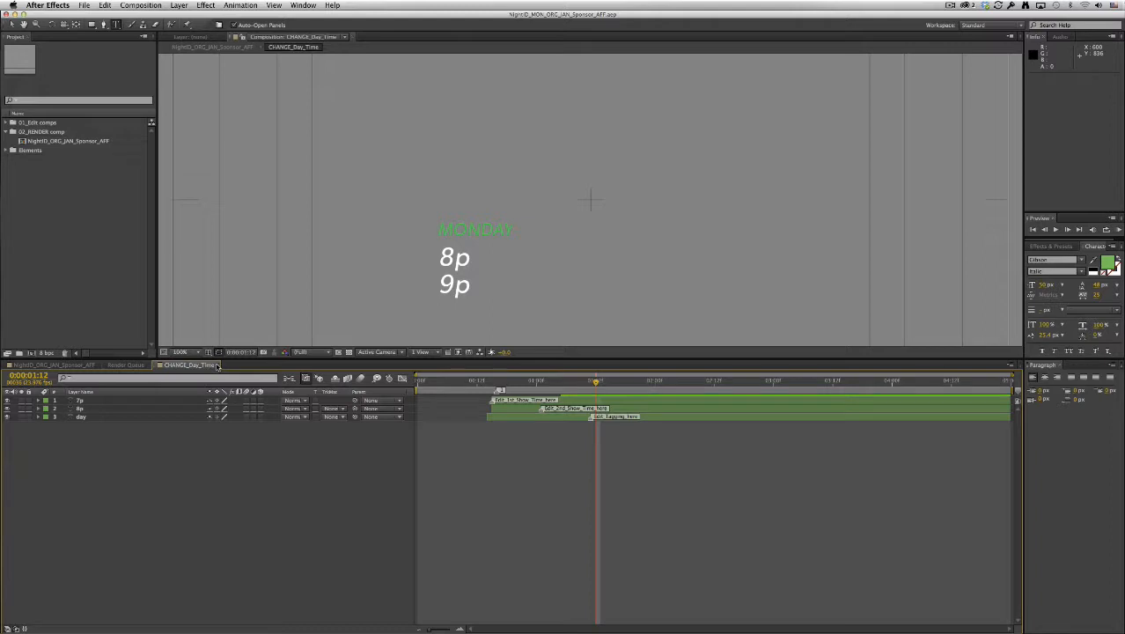
left_click(217, 365)
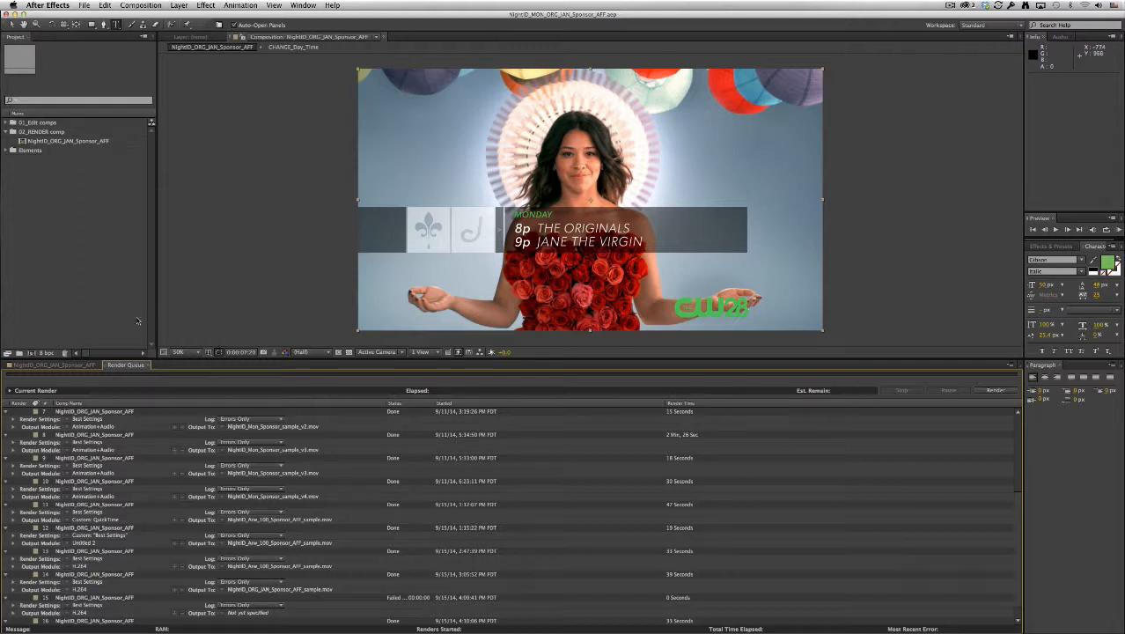
left_click(53, 364)
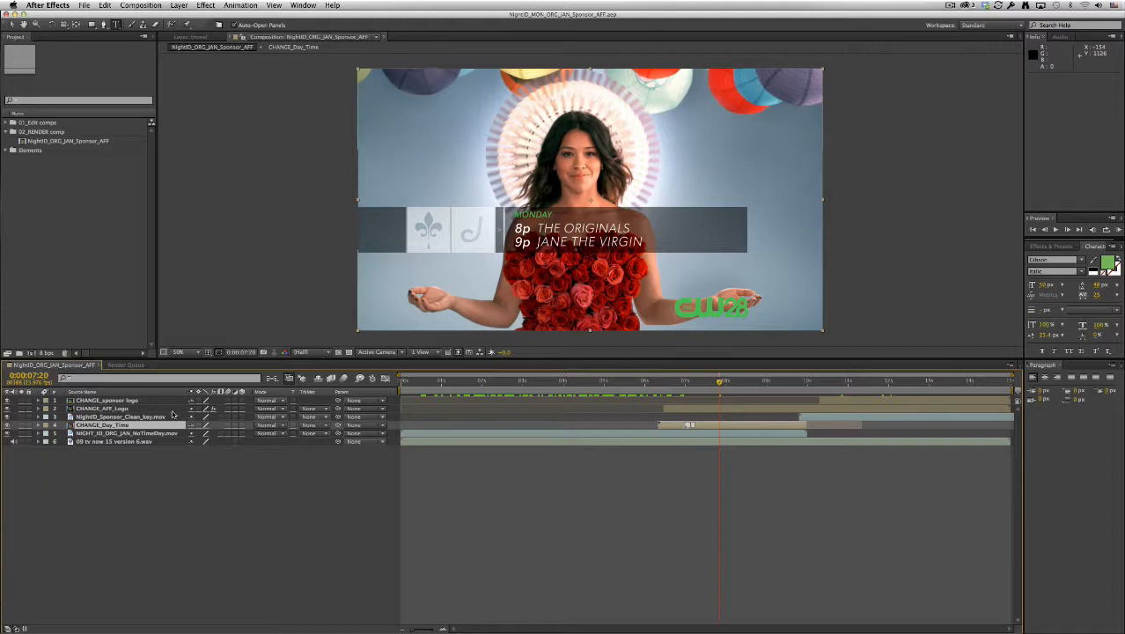
Step: Try the Light Italic font style on the first show time in CHANGE_Day_Time, and undo it
double_click(121, 425)
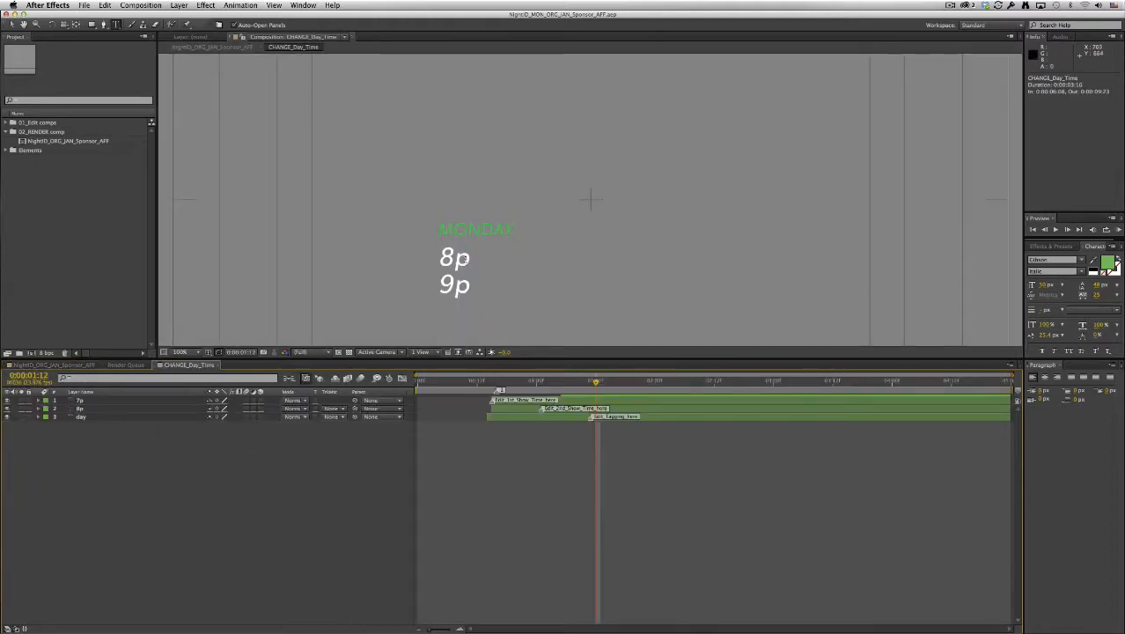
left_click(460, 257)
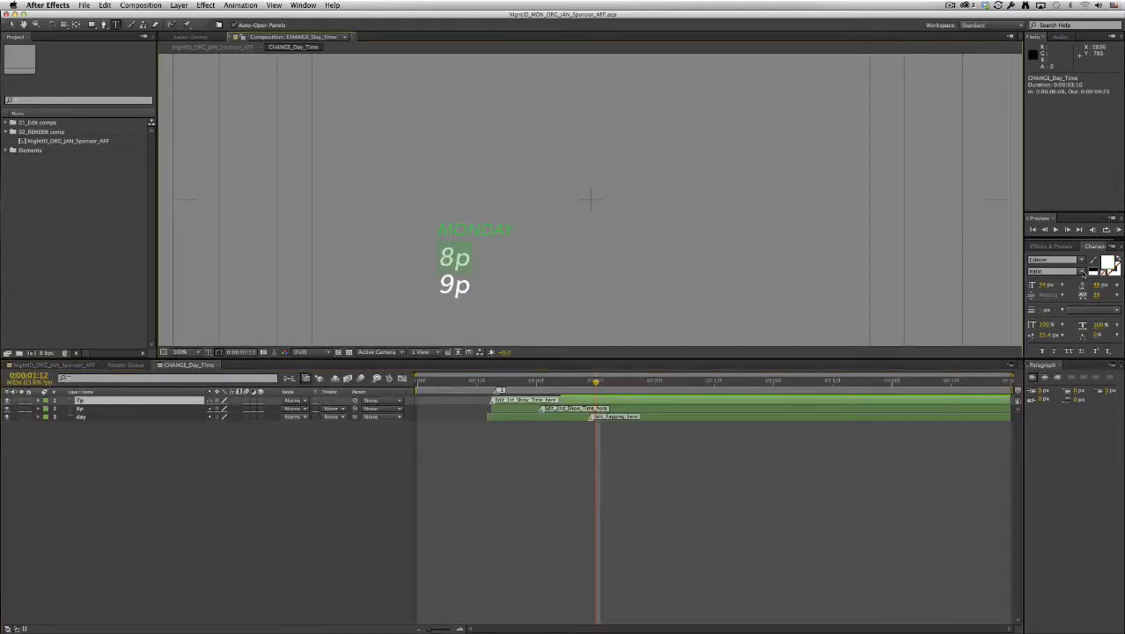
left_click(1082, 270)
left_click(1082, 292)
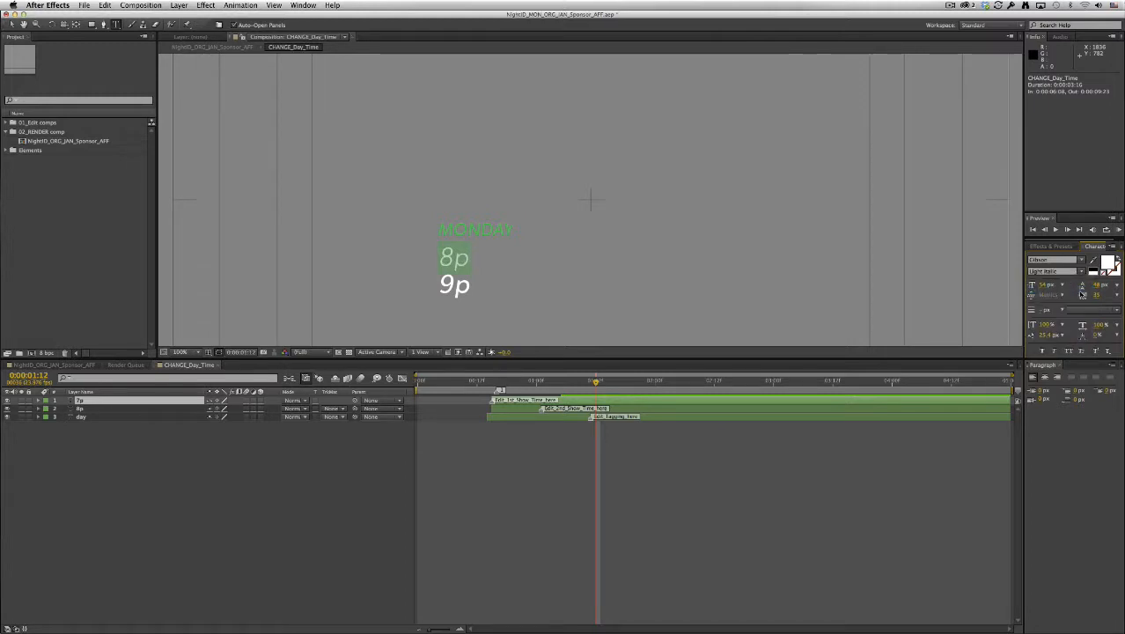
key("super+z")
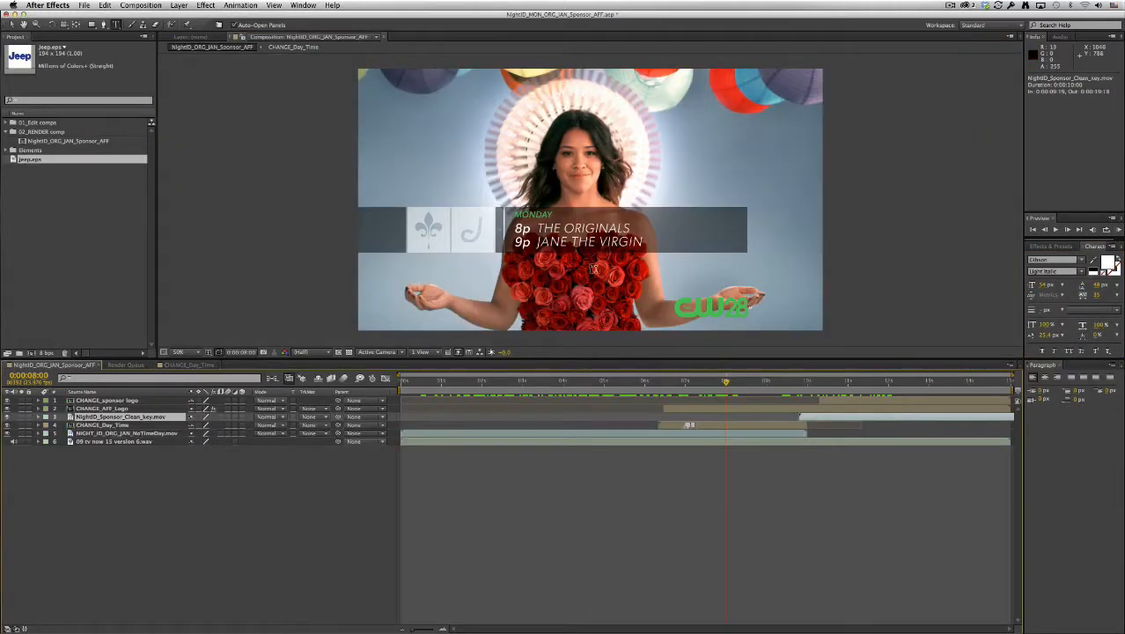
Step: Check the CHANGE_sponsor logo layer at 0:00:11:15, soloing it briefly, and open its composition
left_click(115, 401)
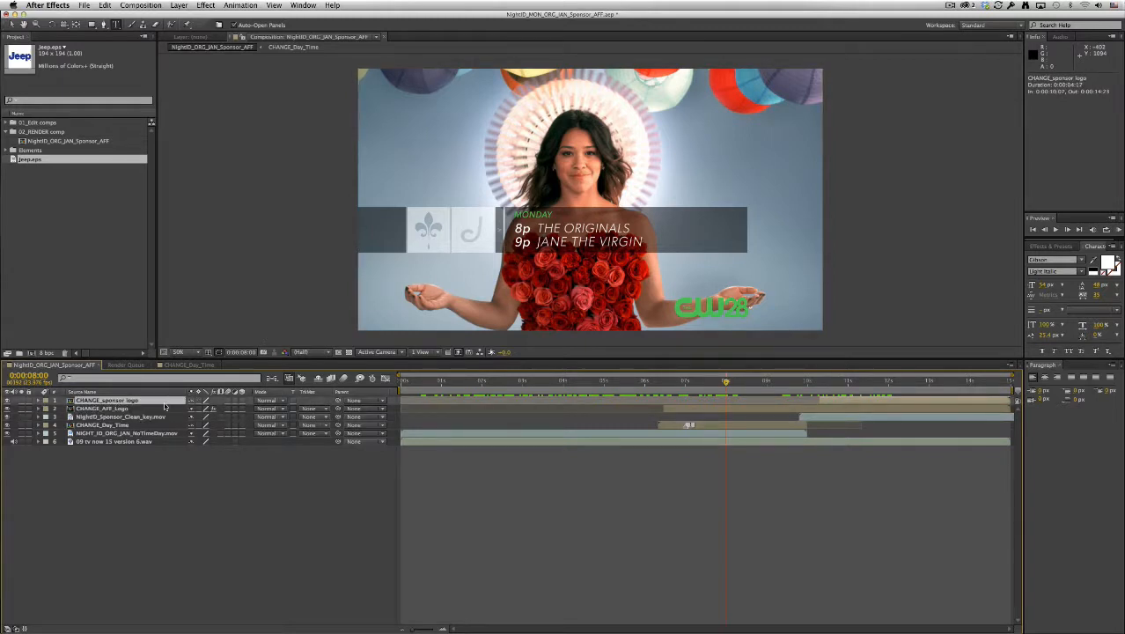
left_click_drag(800, 385, 874, 393)
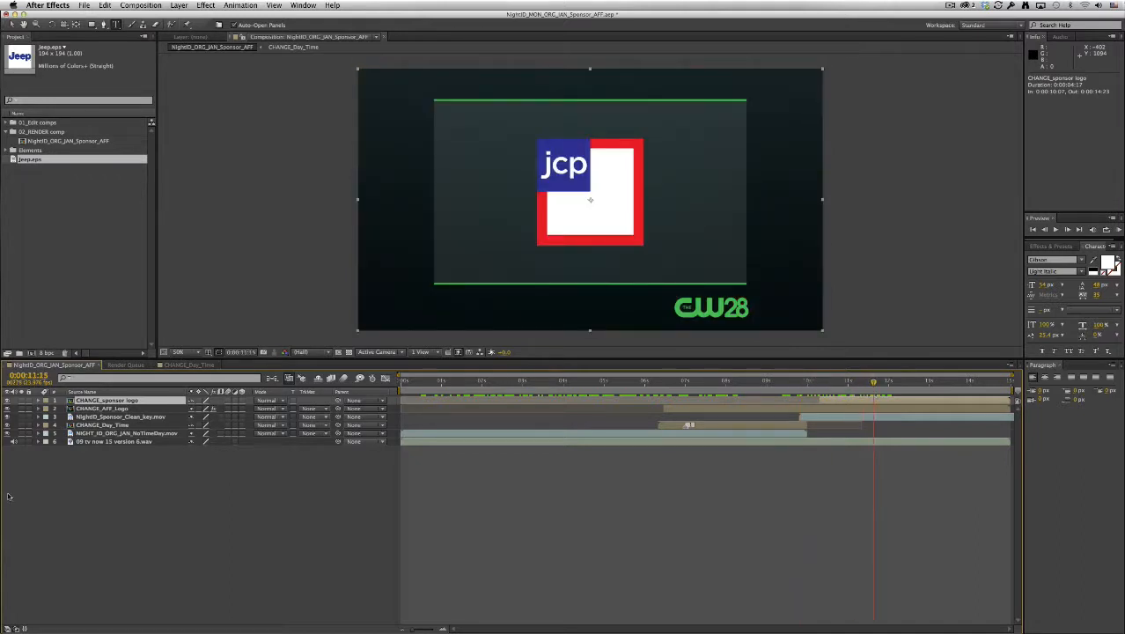
left_click(22, 400)
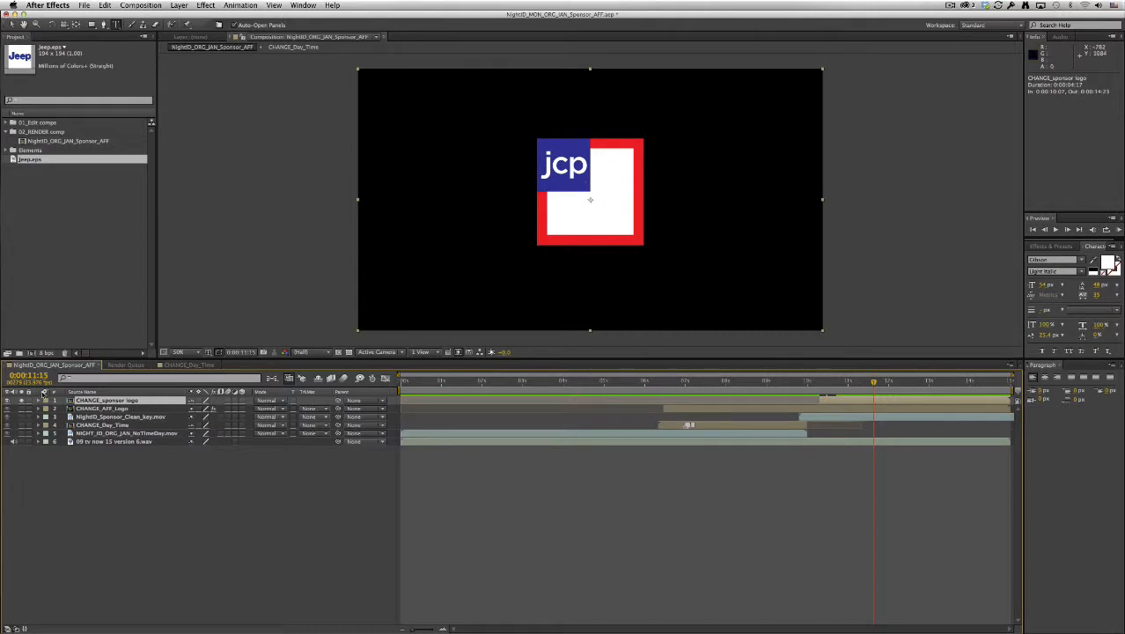
left_click(22, 401)
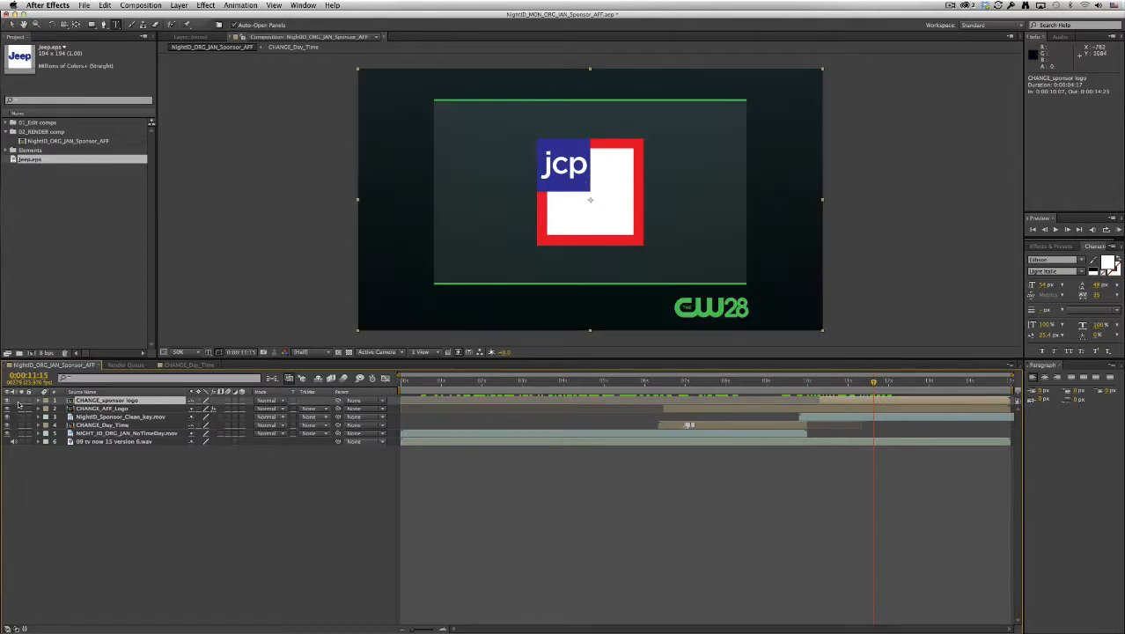
double_click(99, 403)
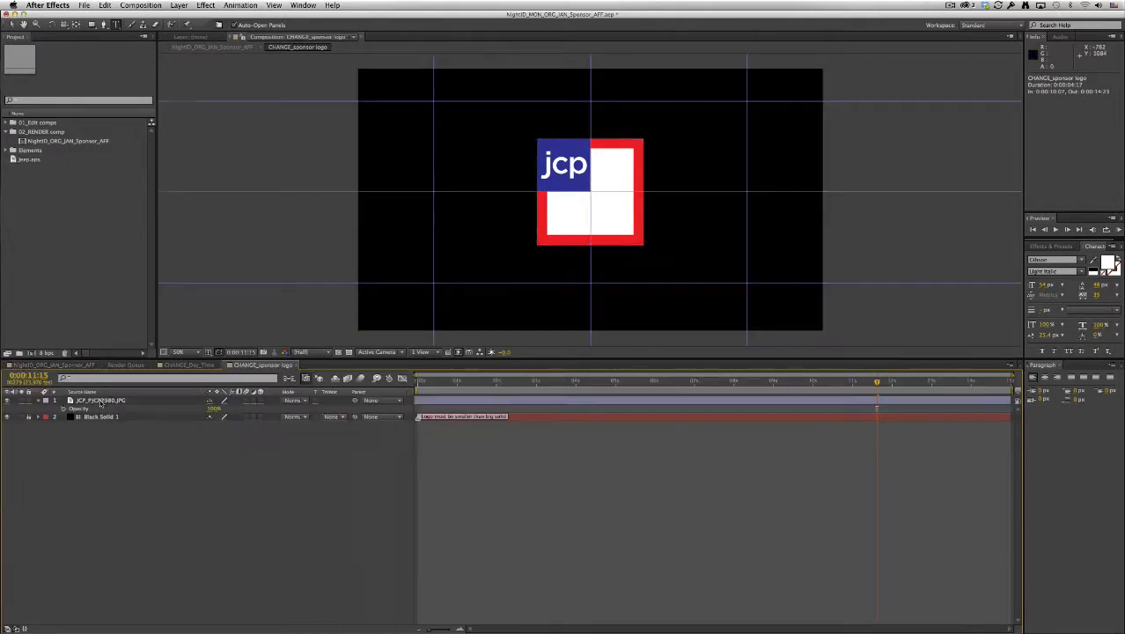
Step: Import Jeep.ai from the Desktop and place it at the center of the CHANGE_sponsor logo composition
double_click(43, 167)
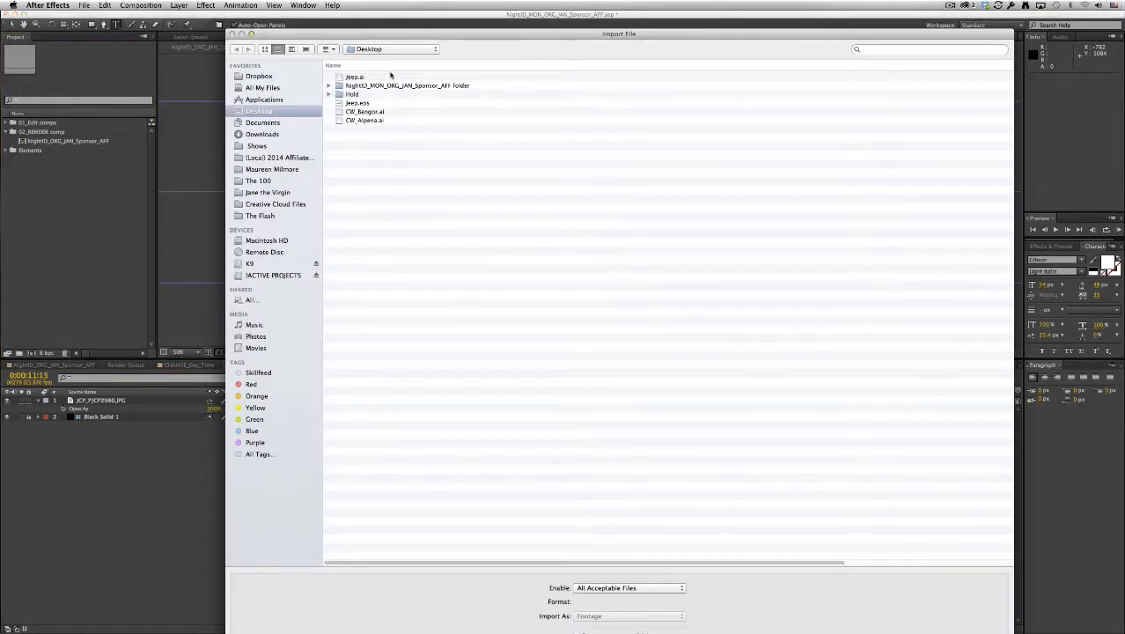
double_click(358, 78)
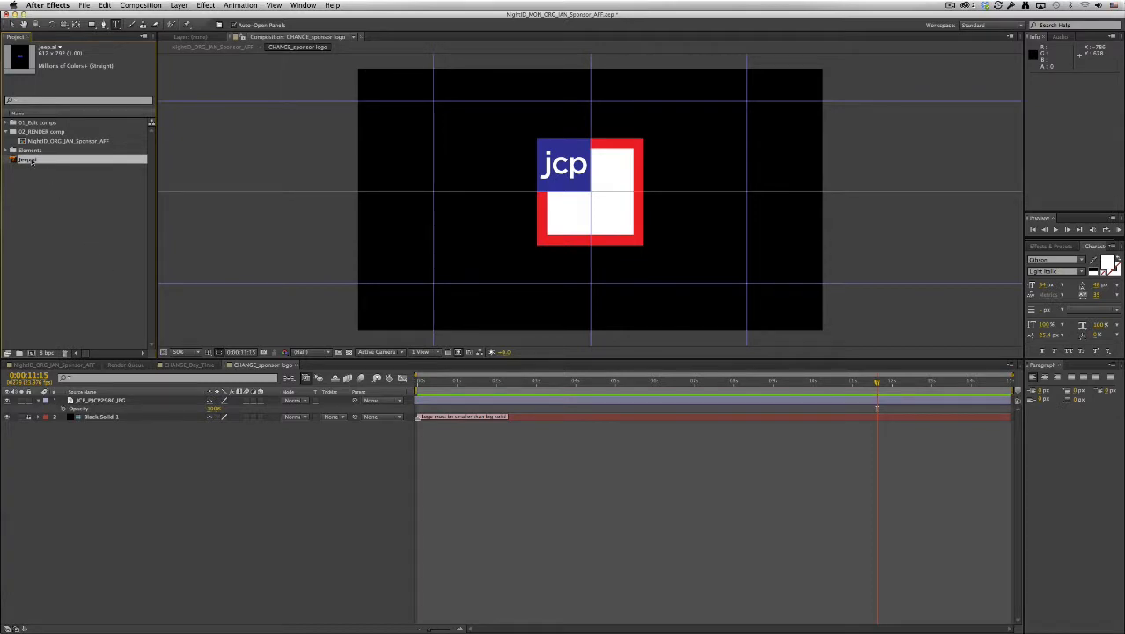
left_click_drag(31, 161, 591, 192)
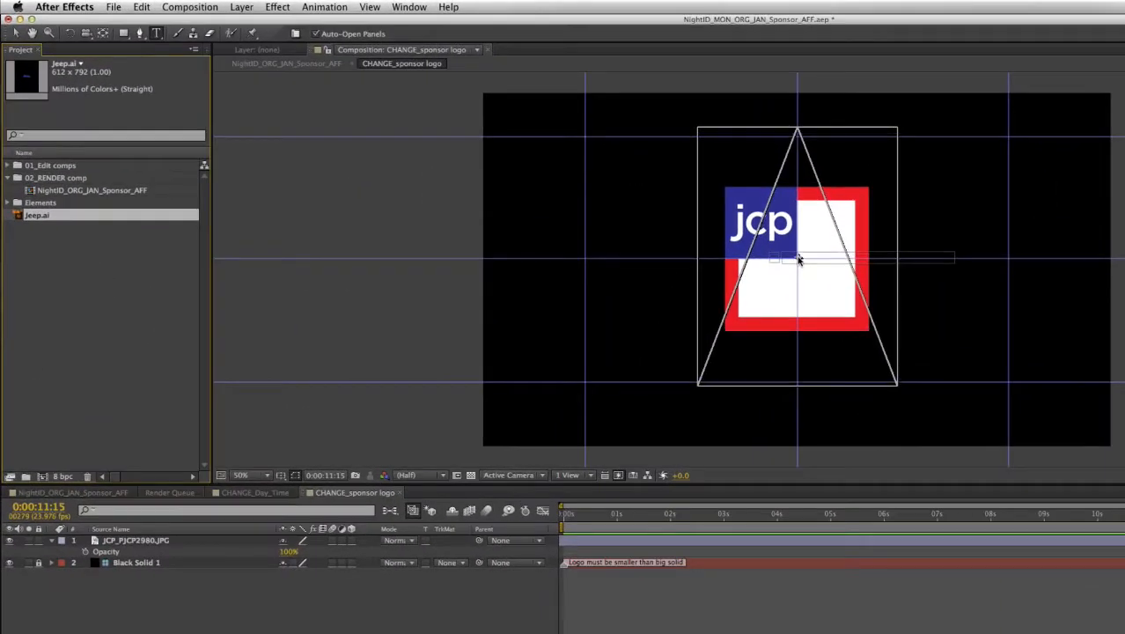
left_click_drag(798, 260, 801, 258)
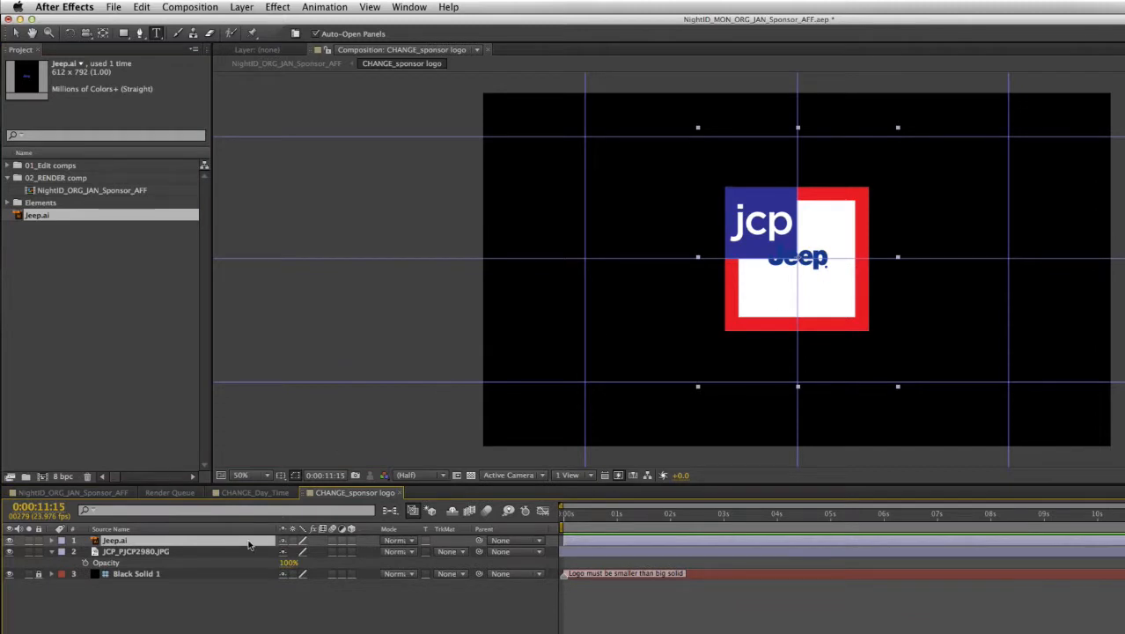
Step: Scale the Jeep.ai layer to 255%, enable continuous rasterization on it, and hide the JCP_PJCP2980.JPG layer
key("s")
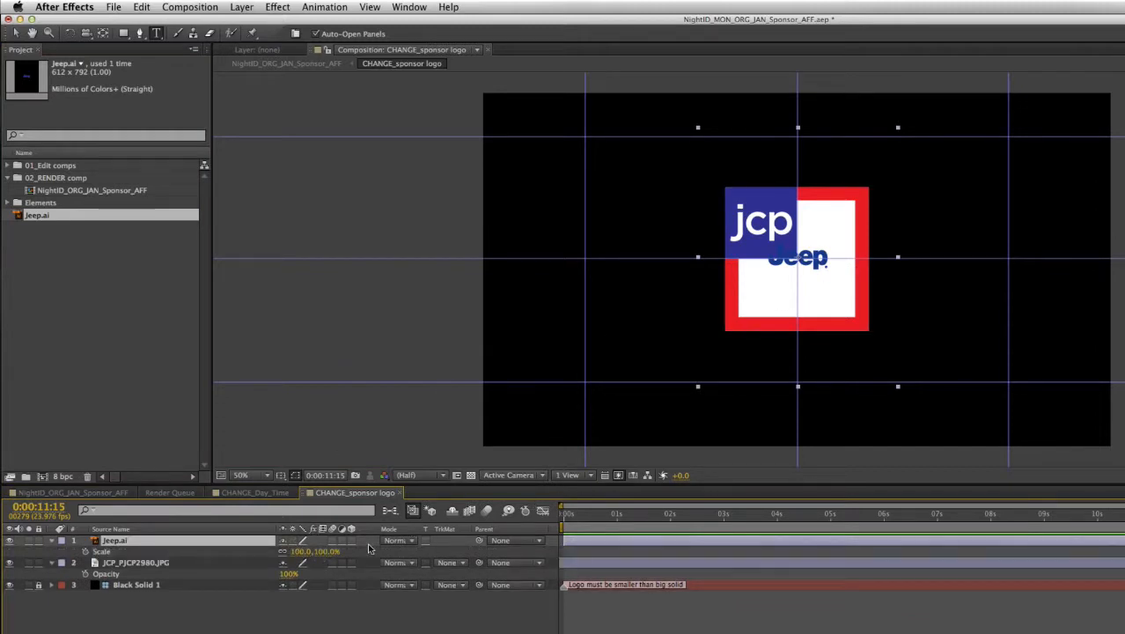
left_click_drag(304, 551, 440, 551)
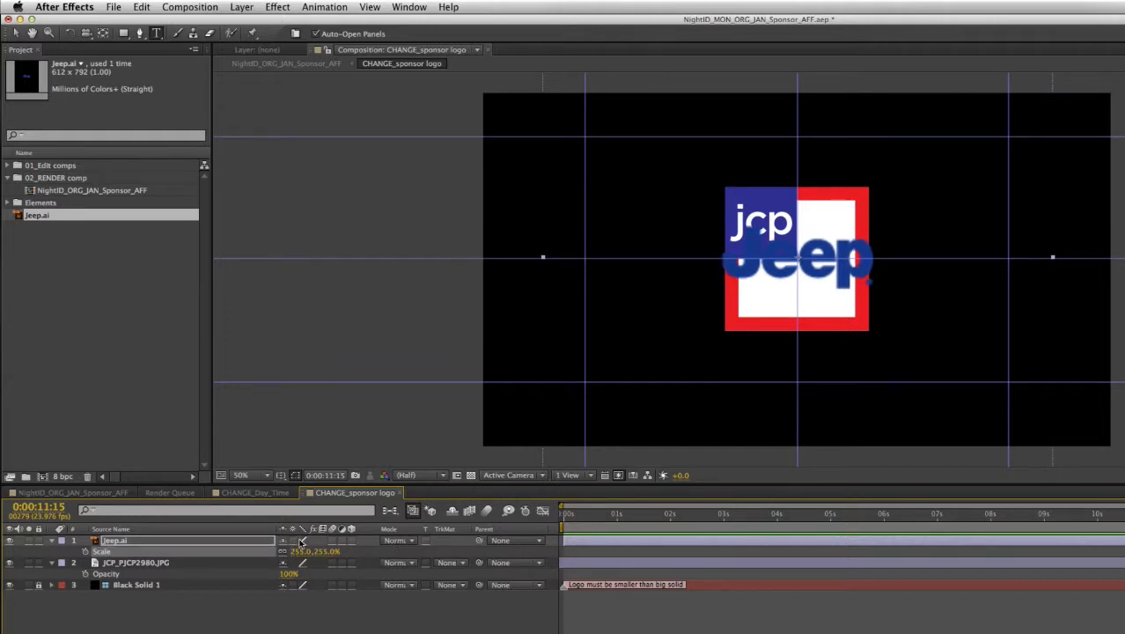
left_click(294, 539)
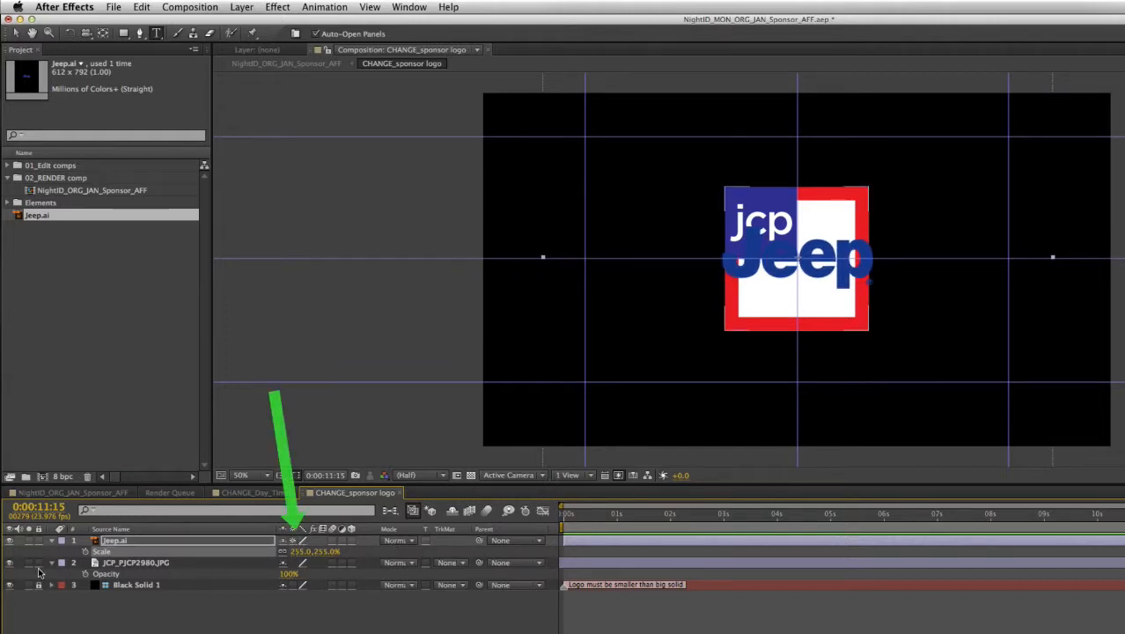
left_click(10, 562)
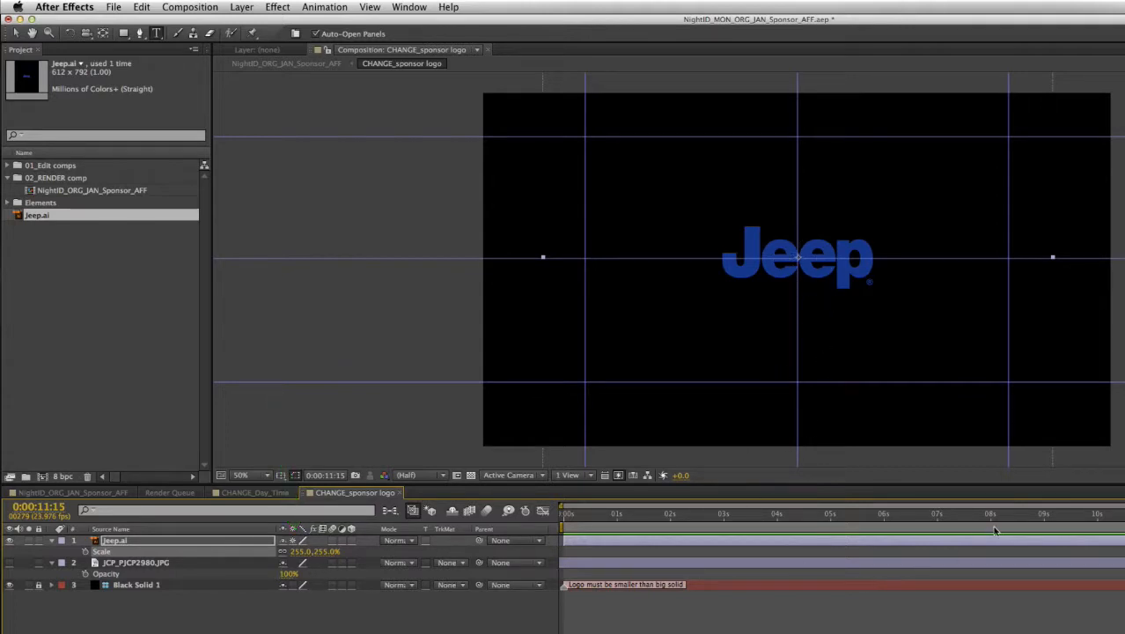
Step: Move to 0:00:10:07, save the project, and return to the NightID_ORG_JAN_Sponsor_AFF timeline
left_click(1022, 519)
left_click_drag(1022, 524, 1058, 509)
key("super+s")
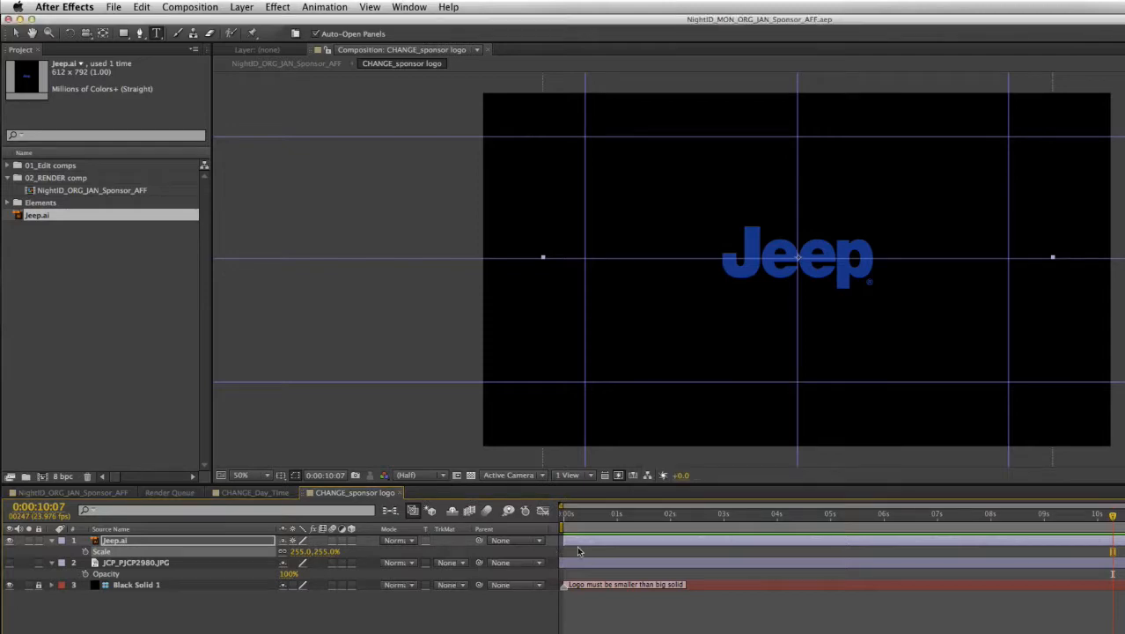
left_click(102, 498)
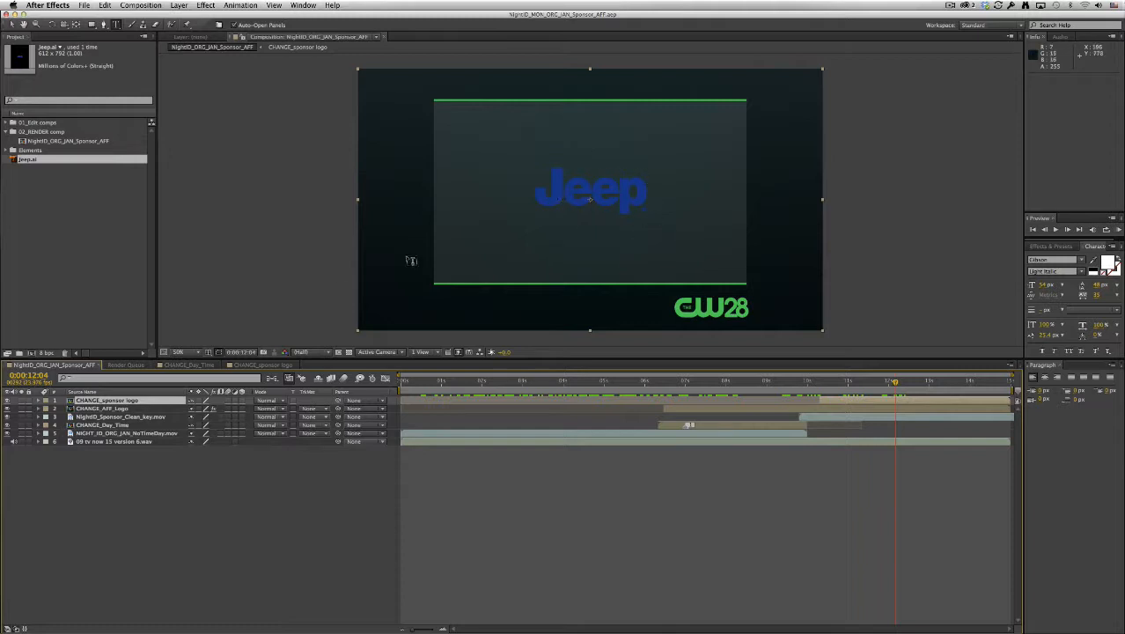
Step: Apply the Generate Fill effect to the CHANGE_sponsor logo layer, set its color to white, and preview the logo's appearance
left_click(206, 5)
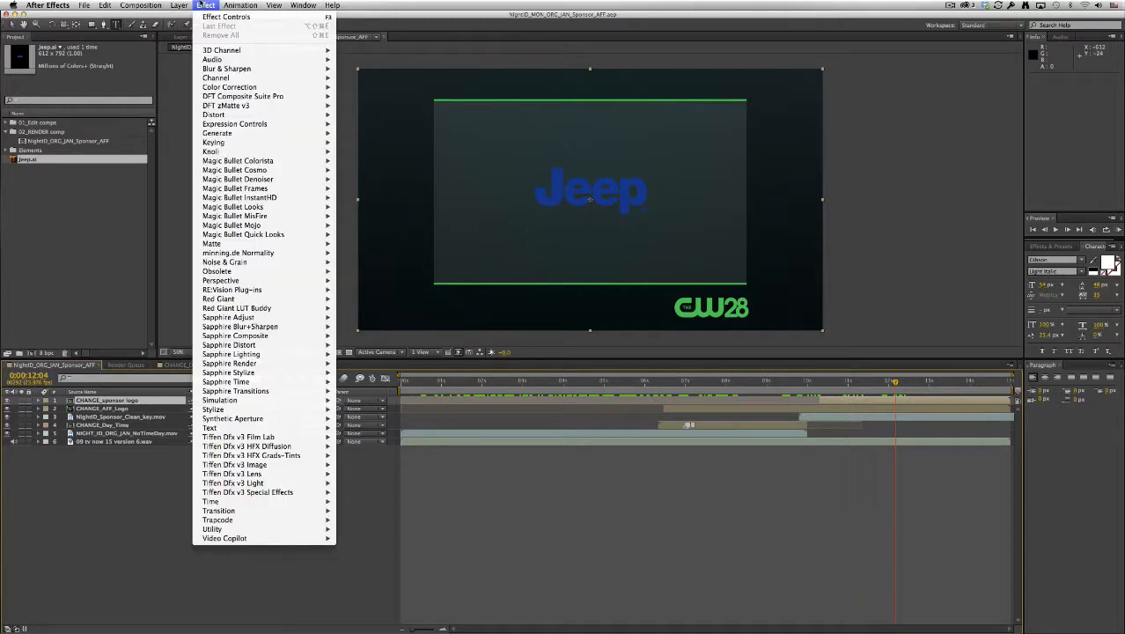
mouse_move(321, 133)
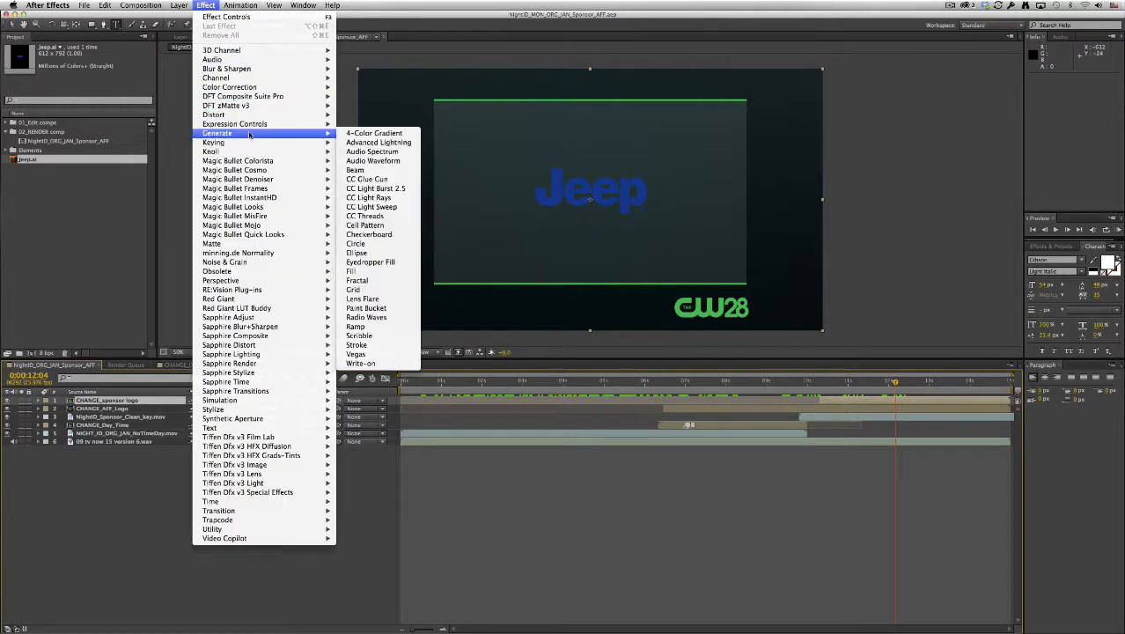
left_click(349, 271)
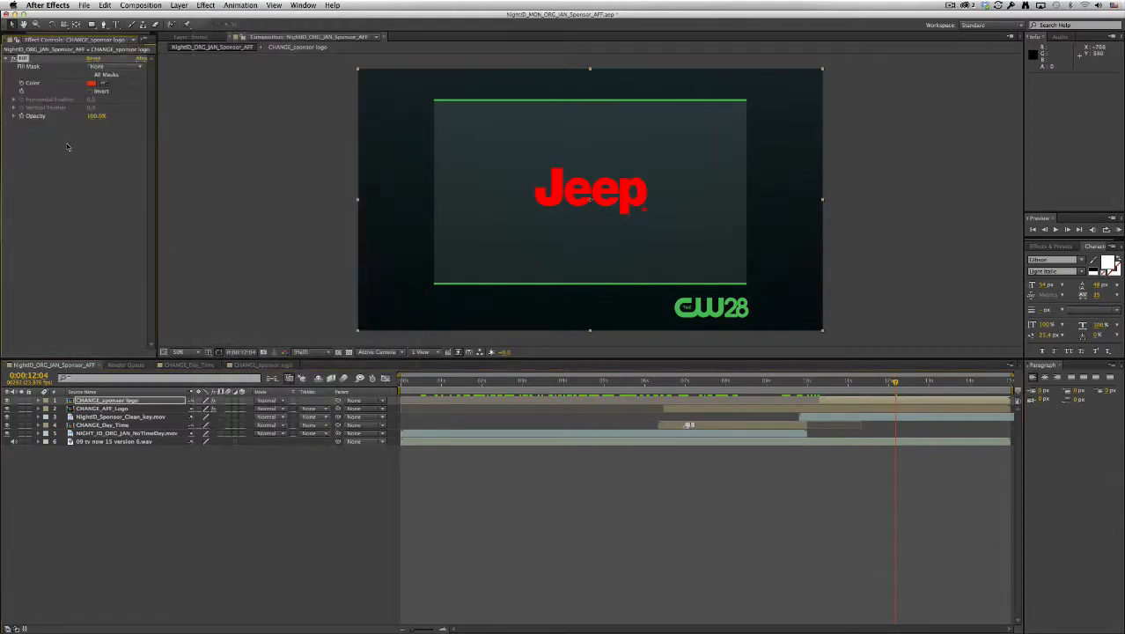
left_click(92, 84)
left_click_drag(52, 88, 7, 71)
left_click(219, 75)
left_click_drag(818, 380, 862, 383)
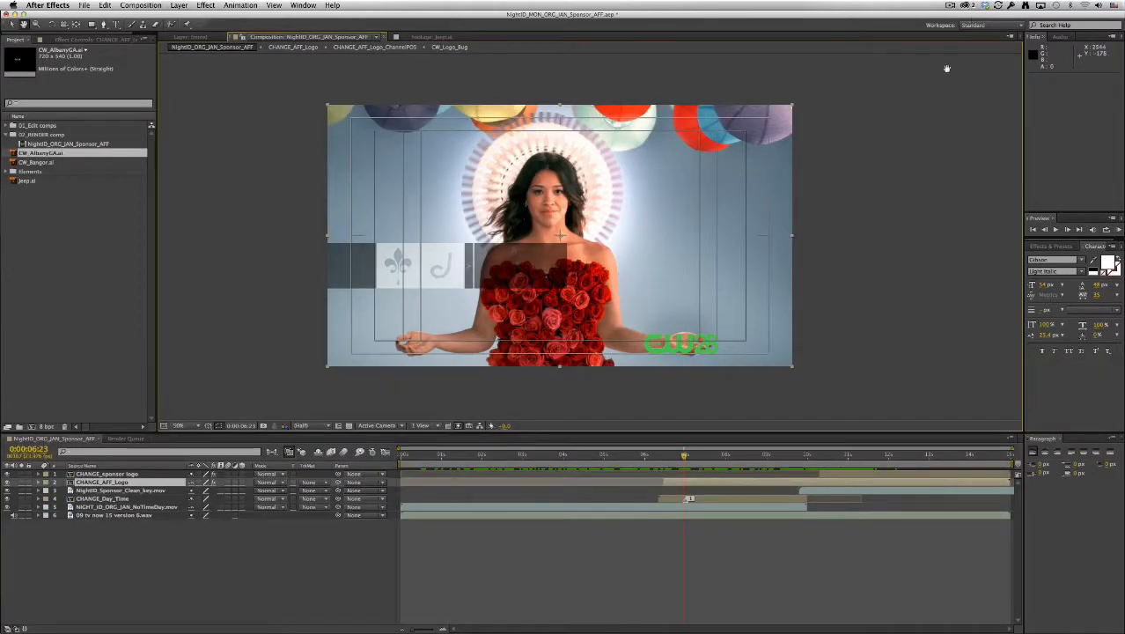
Step: Scrub the main timeline to 0:00:10:08, and open the CHANGE_AFF_Logo composition from the 01_Edit comps folder
left_click(748, 455)
left_click_drag(762, 458, 821, 458)
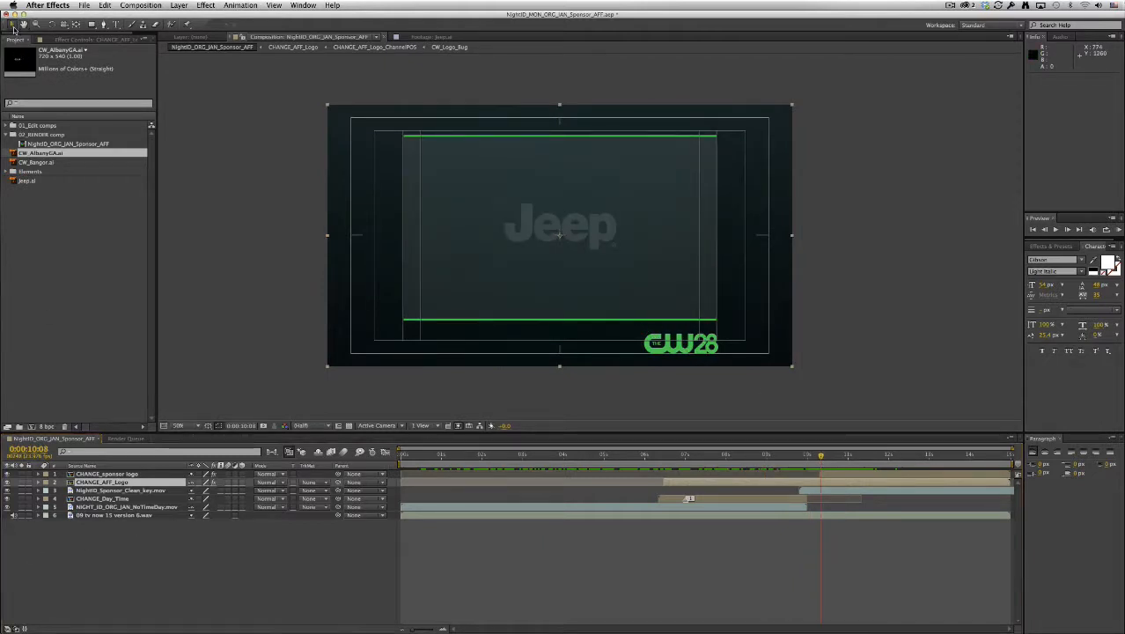
left_click(112, 573)
left_click(116, 483)
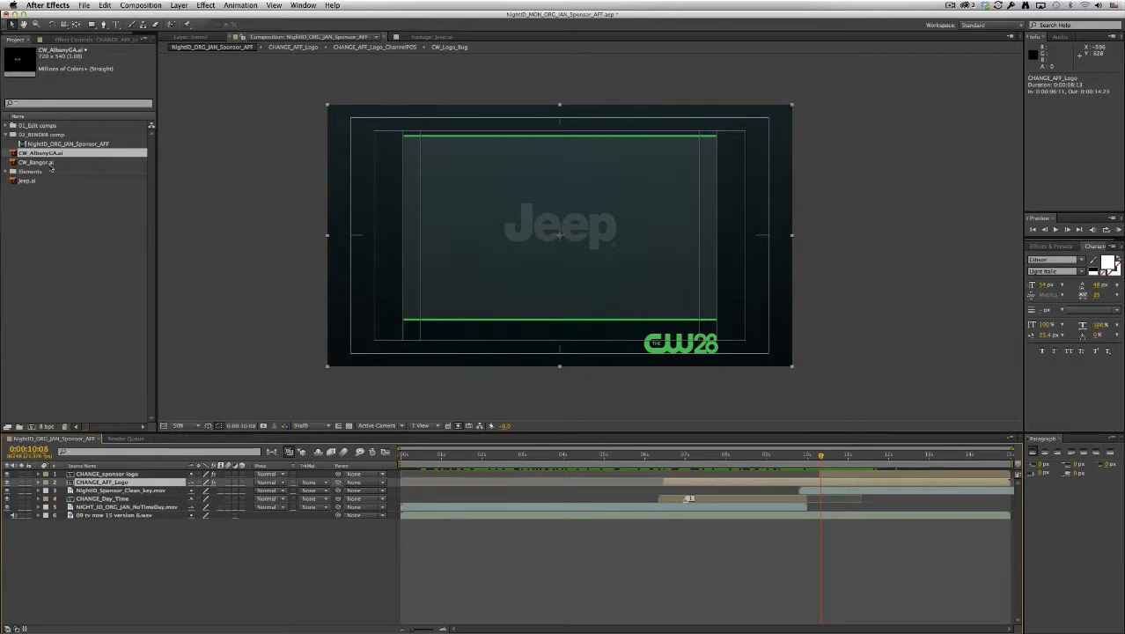
left_click(14, 127)
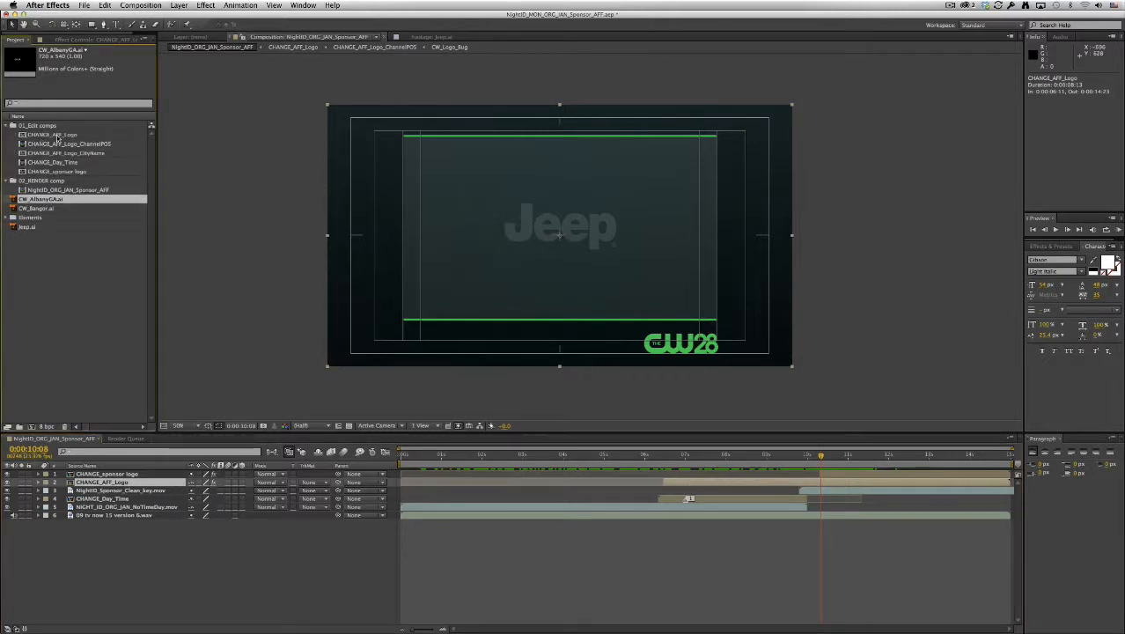
left_click(53, 135)
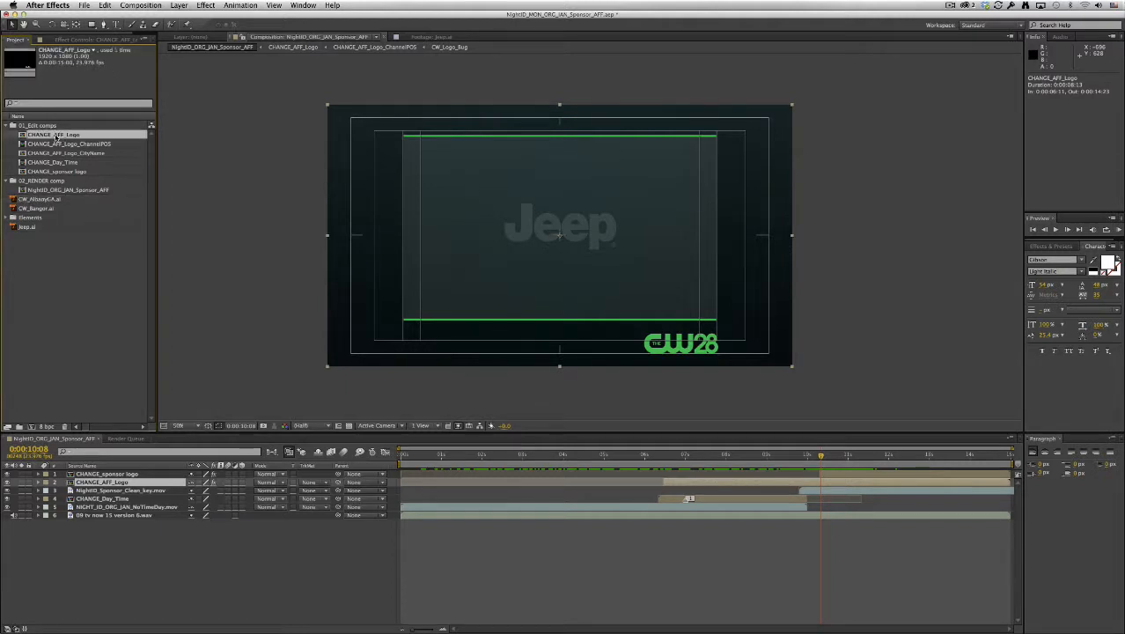
double_click(54, 135)
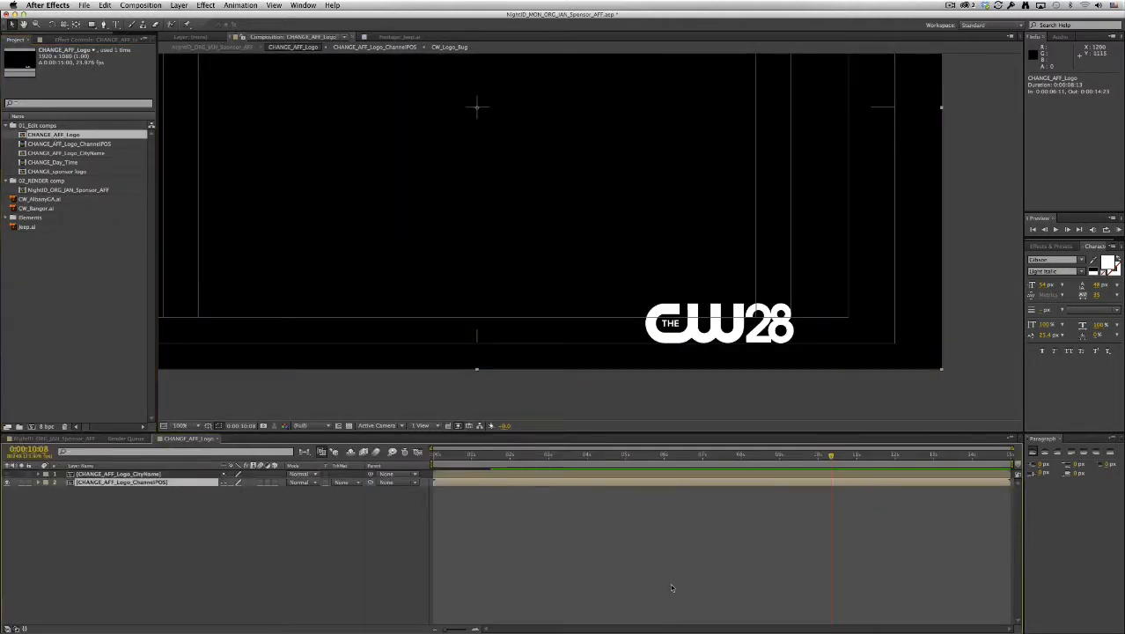
Step: Compare the ChannelPOS and CityName logo layers in CHANGE_AFF_Logo by toggling their visibility, leaving only ChannelPOS shown at the first frame
key("comma")
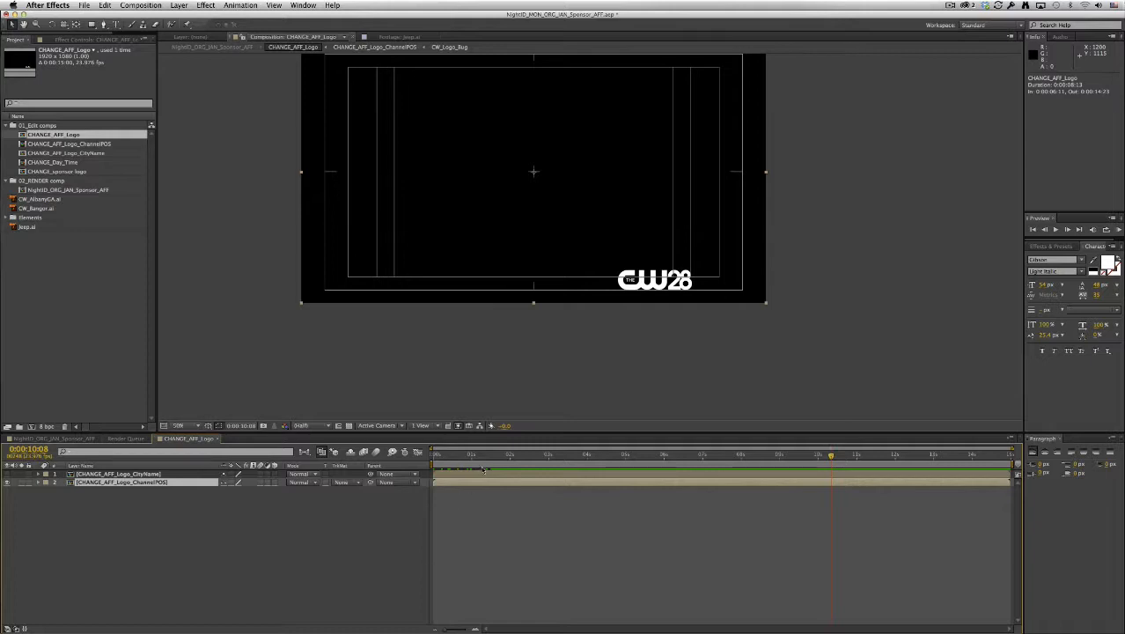
mouse_move(479, 456)
left_mouse_down()
mouse_move(417, 454)
mouse_move(489, 464)
mouse_move(419, 461)
mouse_move(482, 477)
mouse_move(437, 475)
mouse_move(482, 475)
left_mouse_up()
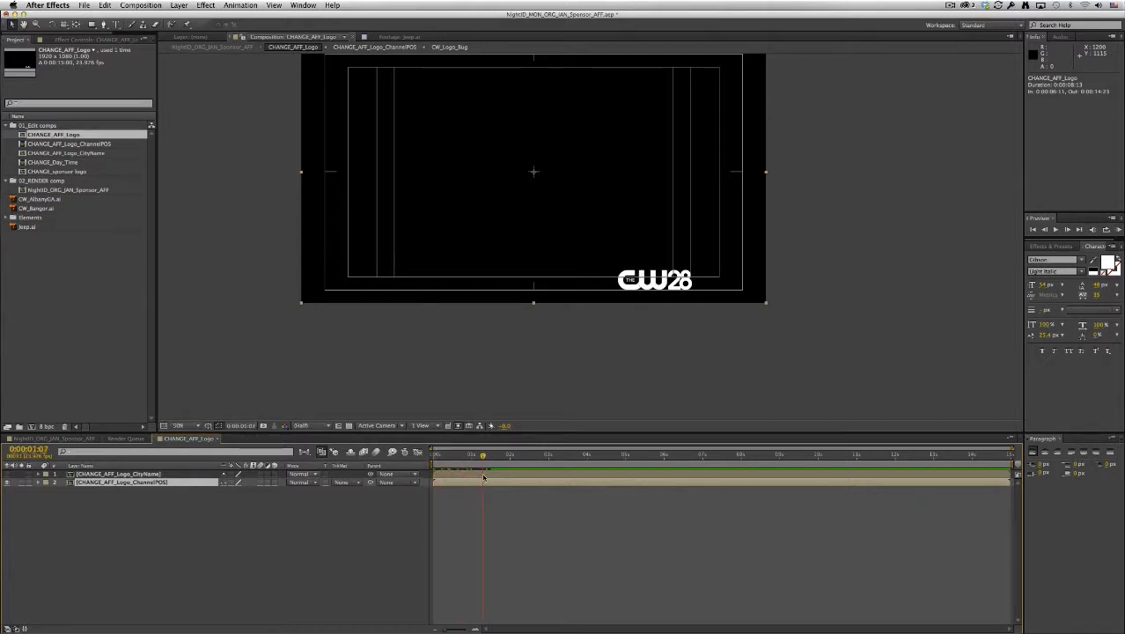
left_click(134, 517)
left_click(121, 483)
left_click(171, 504)
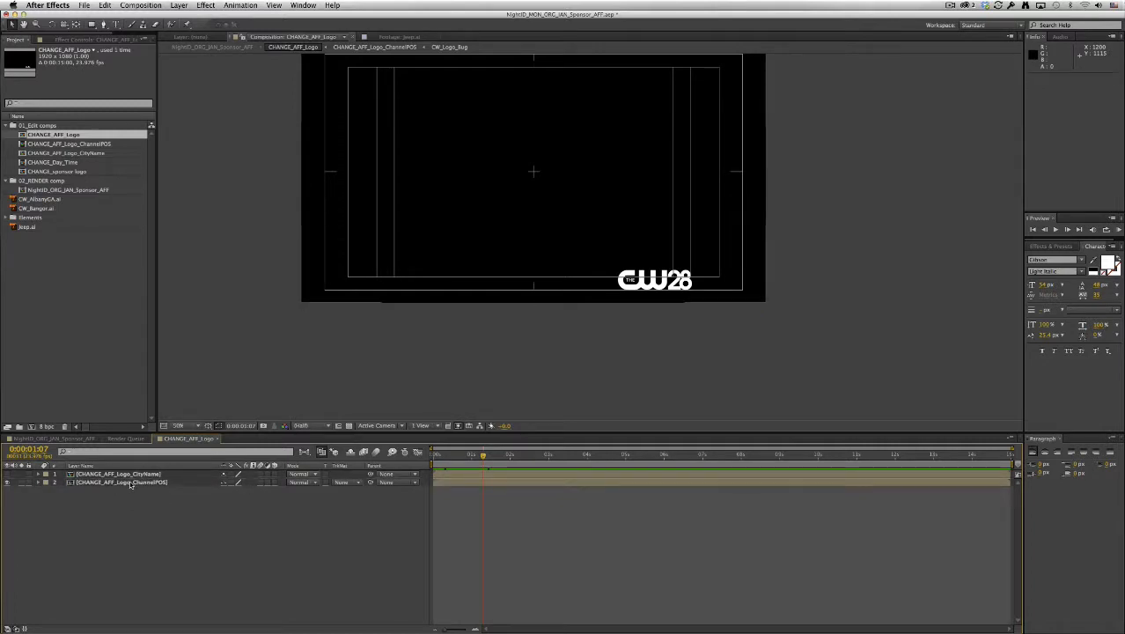
left_click(5, 482)
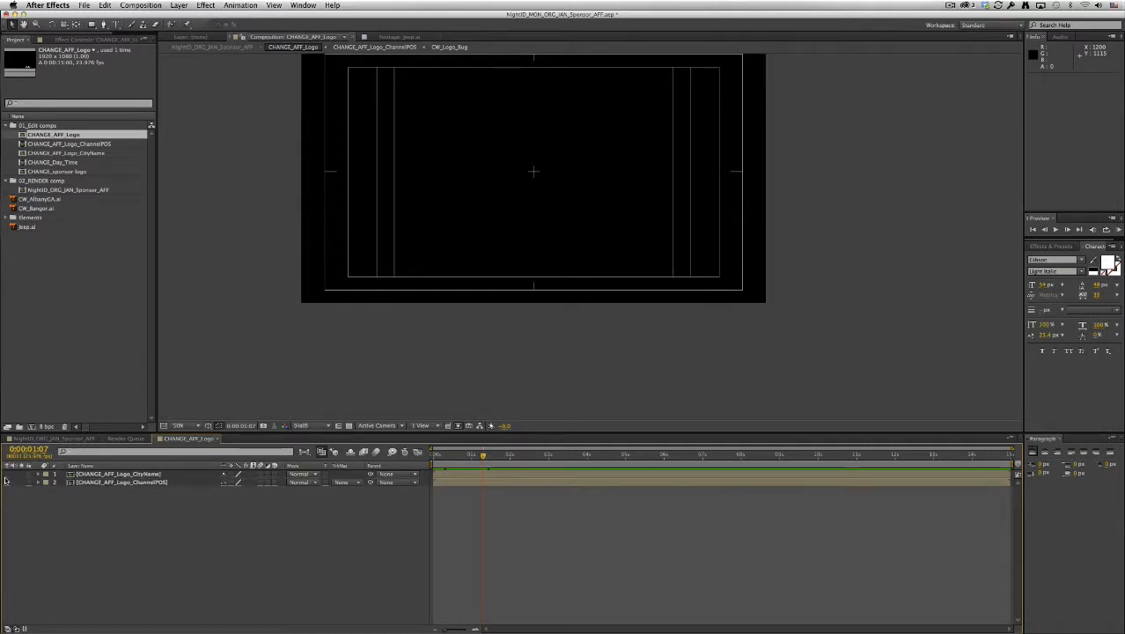
left_click(252, 473)
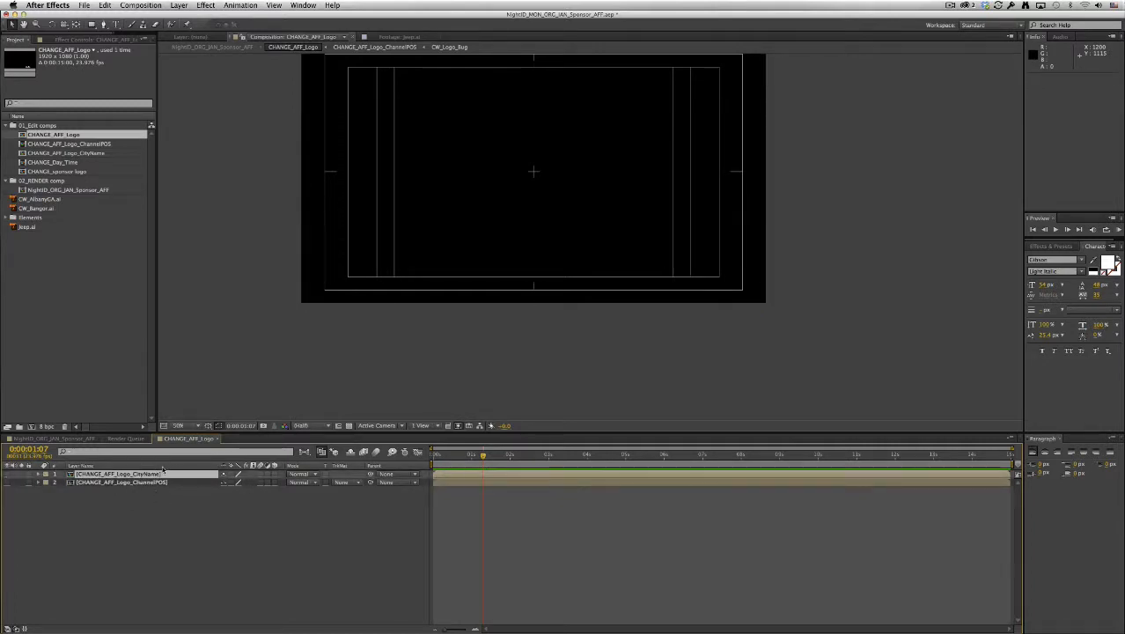
left_click(7, 473)
left_click_drag(486, 456, 388, 460)
left_click(7, 473)
left_click(7, 482)
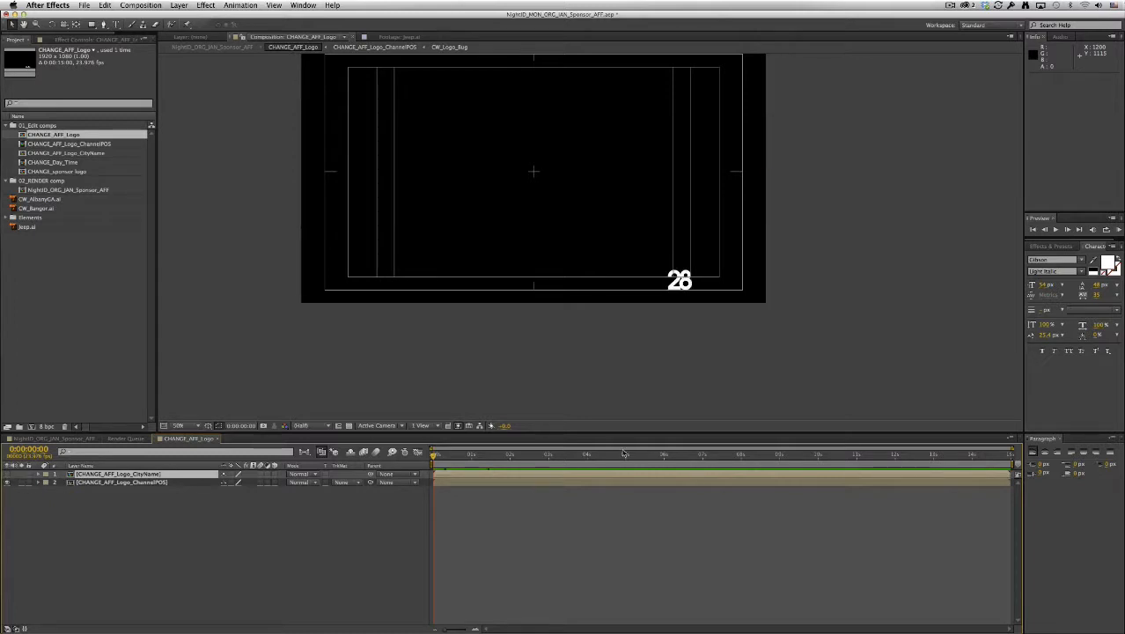
Step: Check the affiliate logo at 0:00:10:07 in NightID_ORG_JAN_Sponsor_AFF and go back to CHANGE_AFF_Logo
left_click(86, 439)
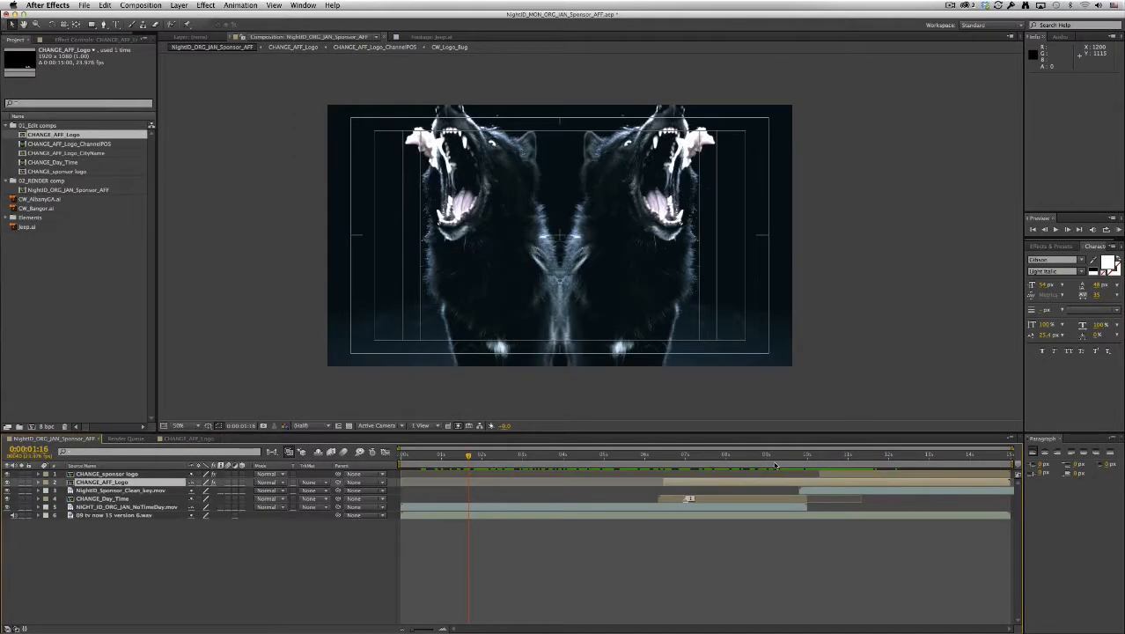
mouse_move(824, 457)
left_mouse_down()
mouse_move(833, 456)
mouse_move(715, 454)
mouse_move(819, 456)
left_mouse_up()
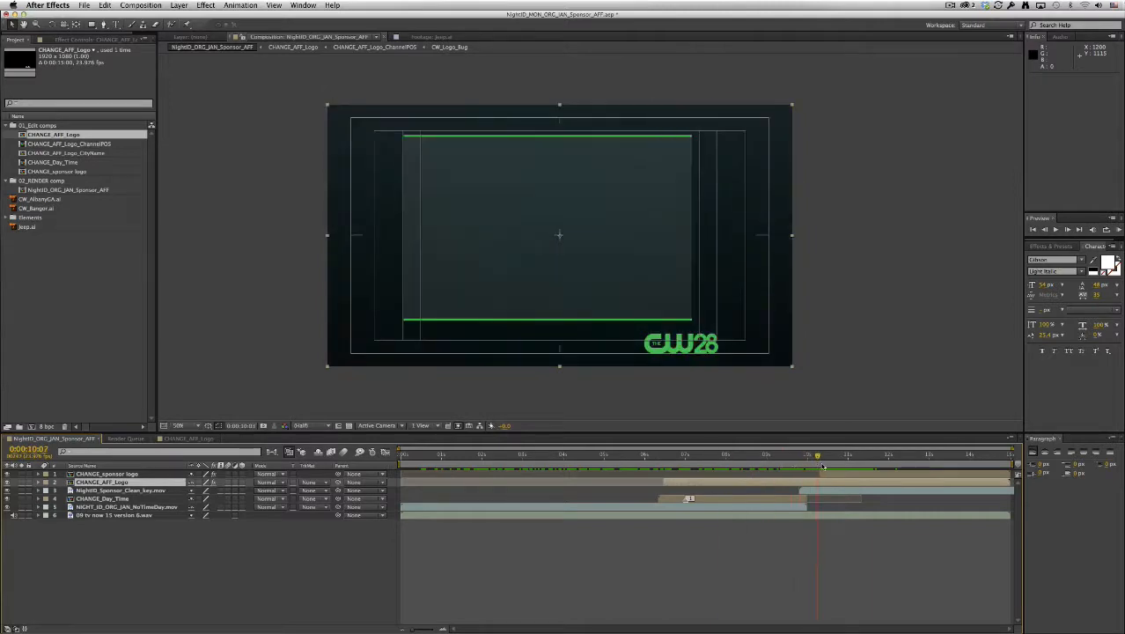
left_click(200, 438)
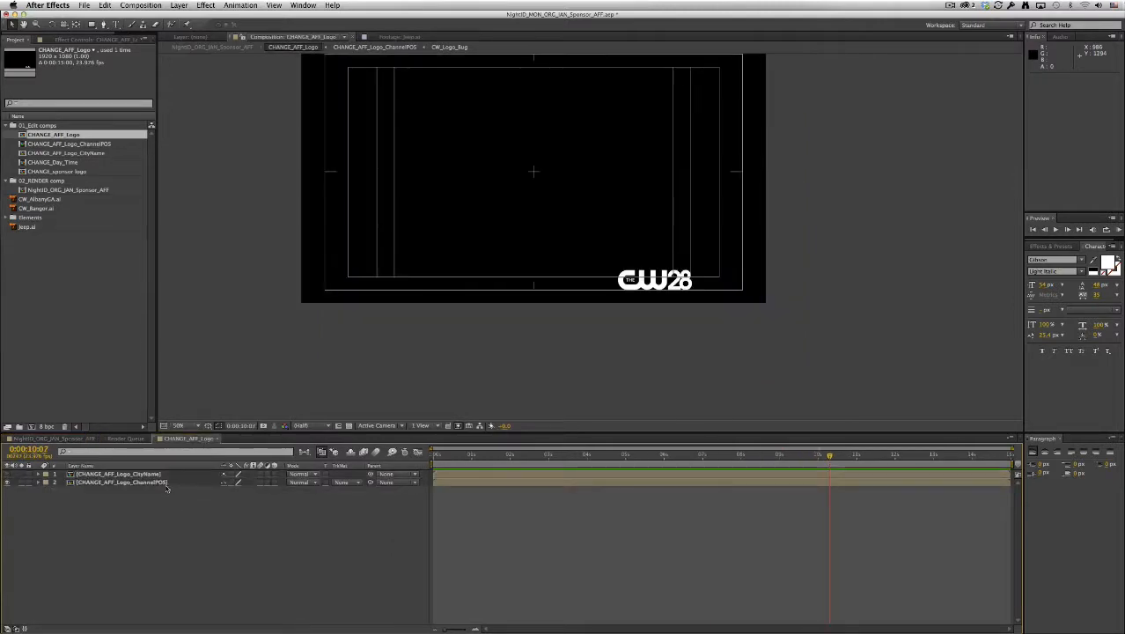
Step: Open the CHANGE_AFF_Logo_ChannelPOS composition and move to its first frame
left_click(167, 482)
left_click(164, 507)
double_click(153, 484)
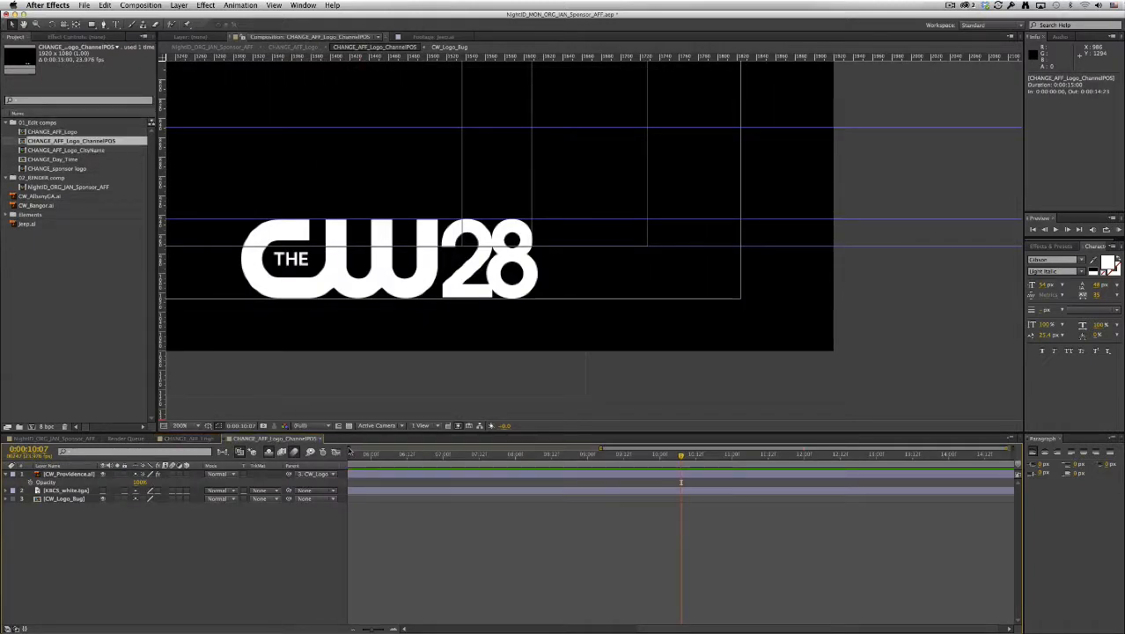
left_click_drag(378, 456, 311, 460)
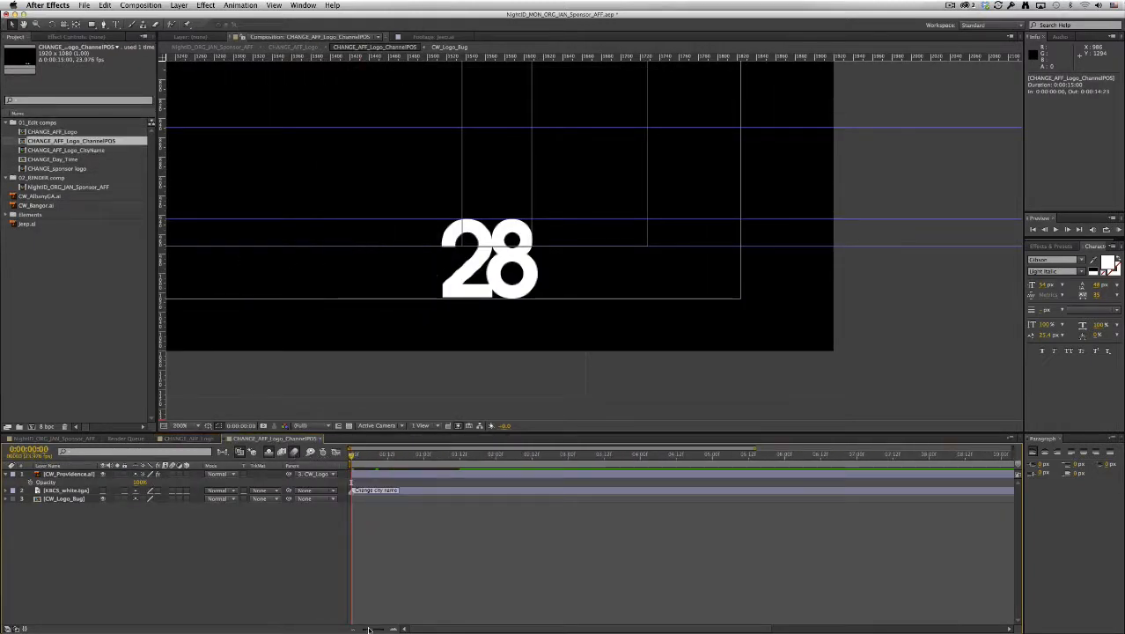
Step: Set the mask mode of the CW_Providence.ai layer to None and return to the first frame
left_click_drag(370, 629, 351, 626)
left_click_drag(360, 456, 431, 457)
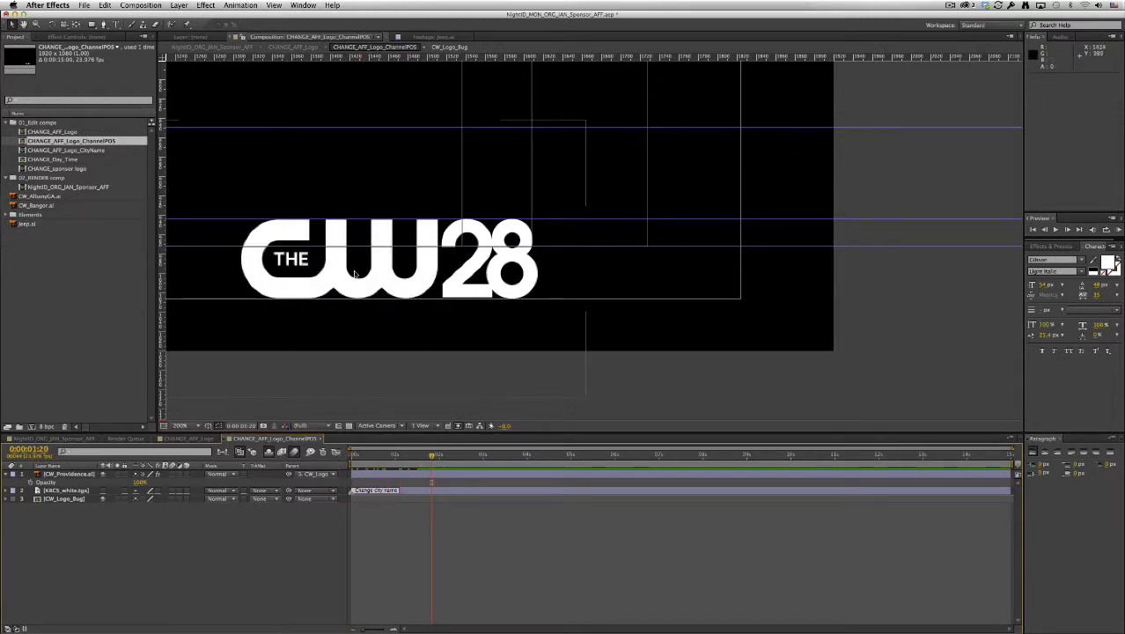
left_click(83, 475)
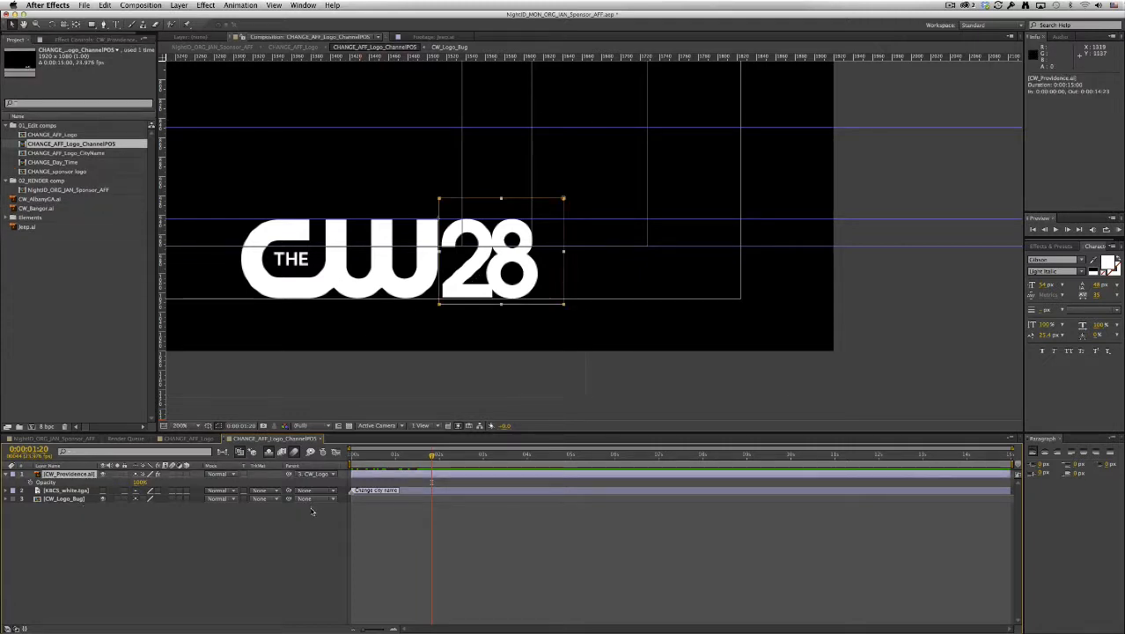
key("m")
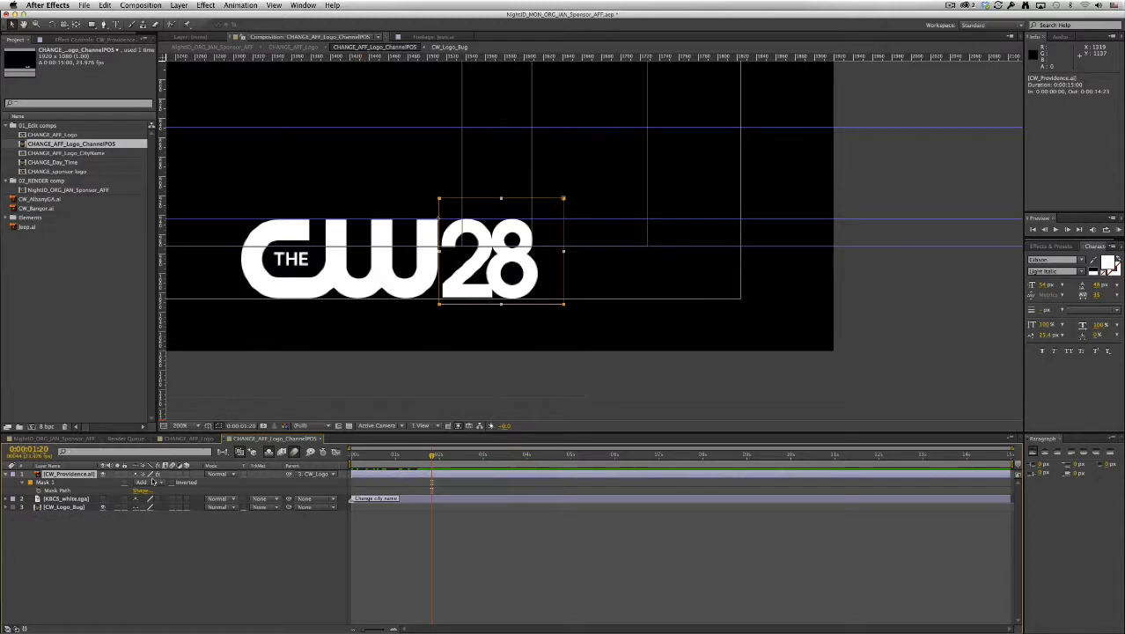
left_click(152, 482)
left_click(152, 491)
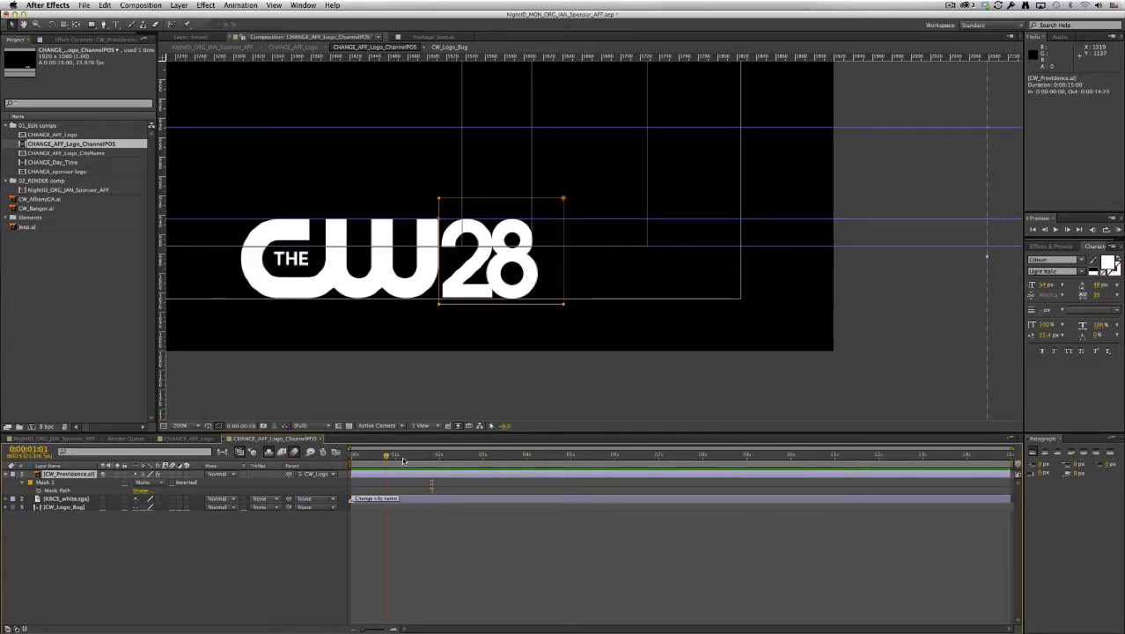
key("Home")
Step: Turn on the transparency grid and place CW_AlbanyGA.ai in the composition just above the CW 28 logo
left_click(86, 353)
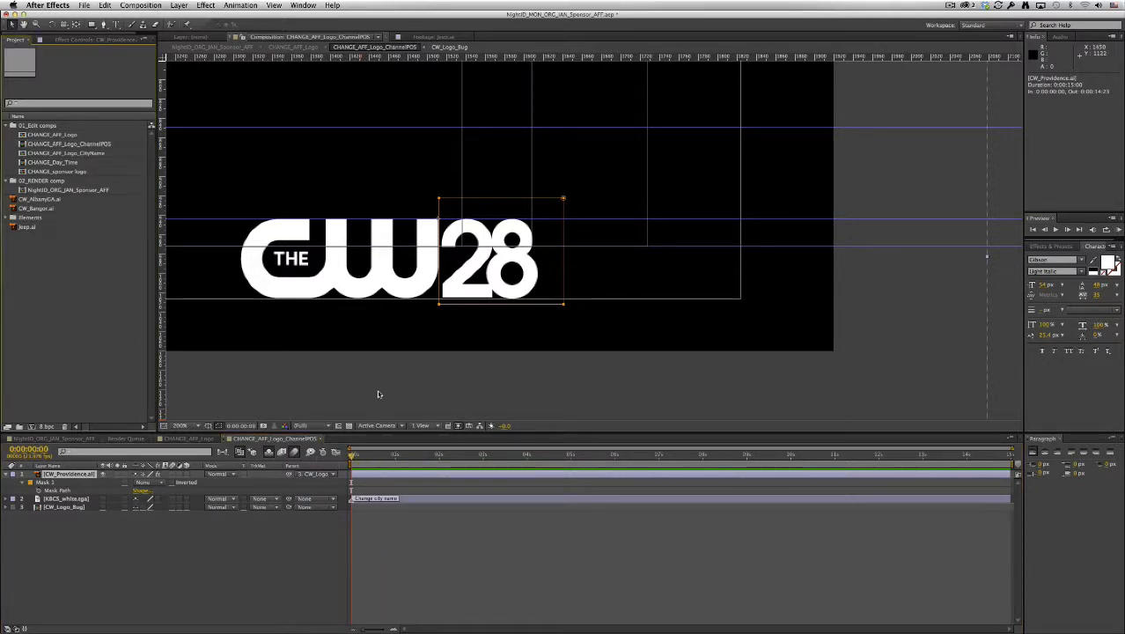
key("super+z")
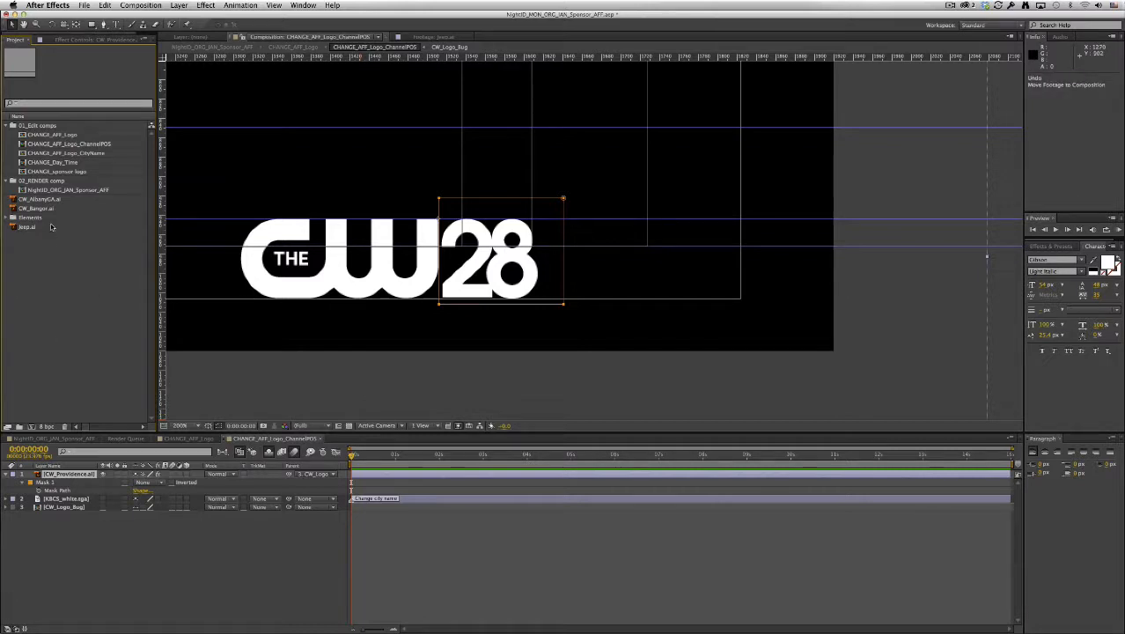
left_click(349, 425)
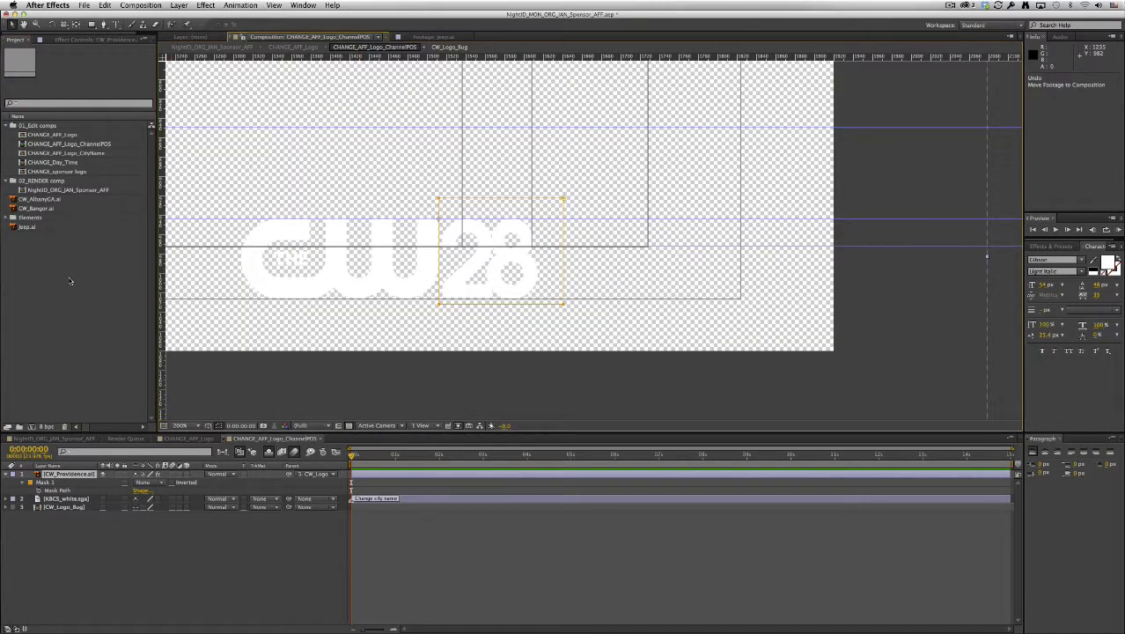
left_click_drag(41, 201, 419, 169)
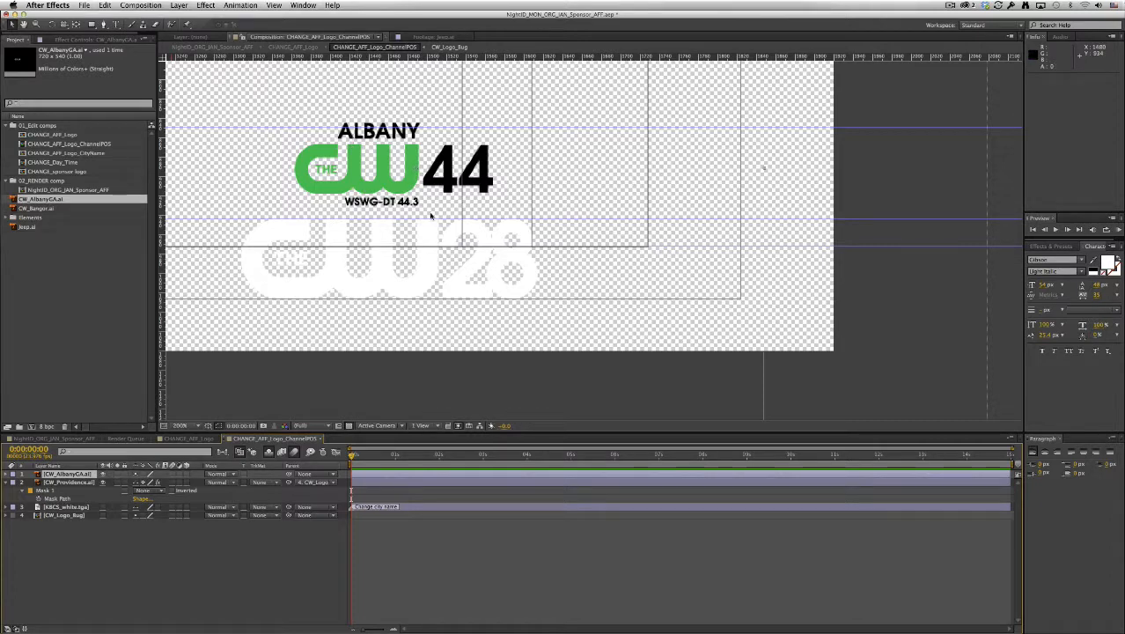
left_click(349, 426)
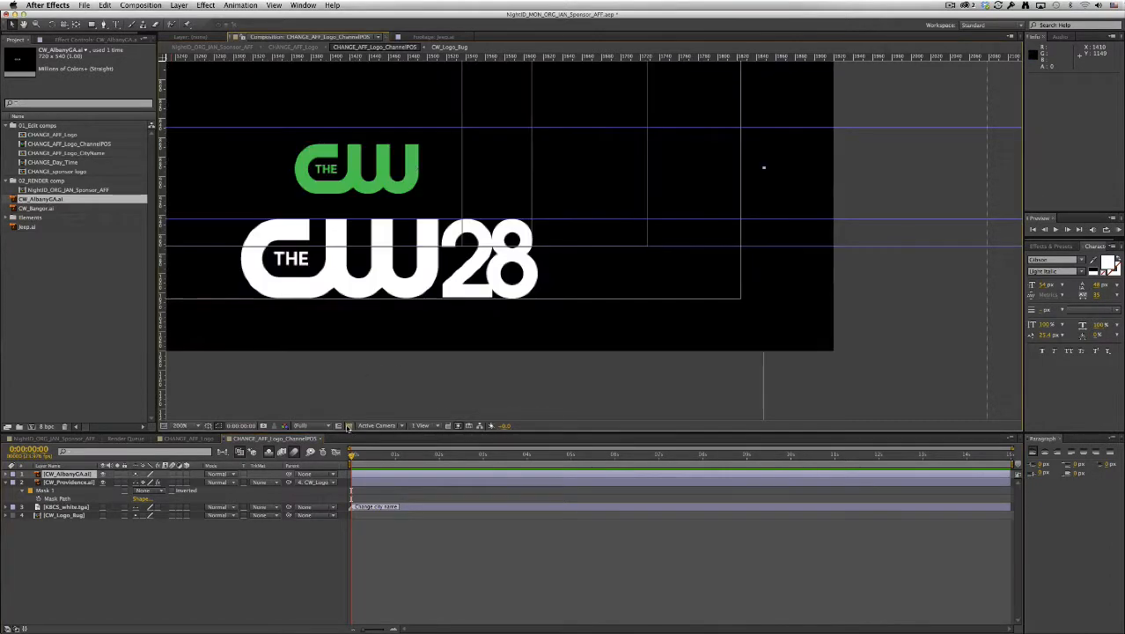
left_click(349, 426)
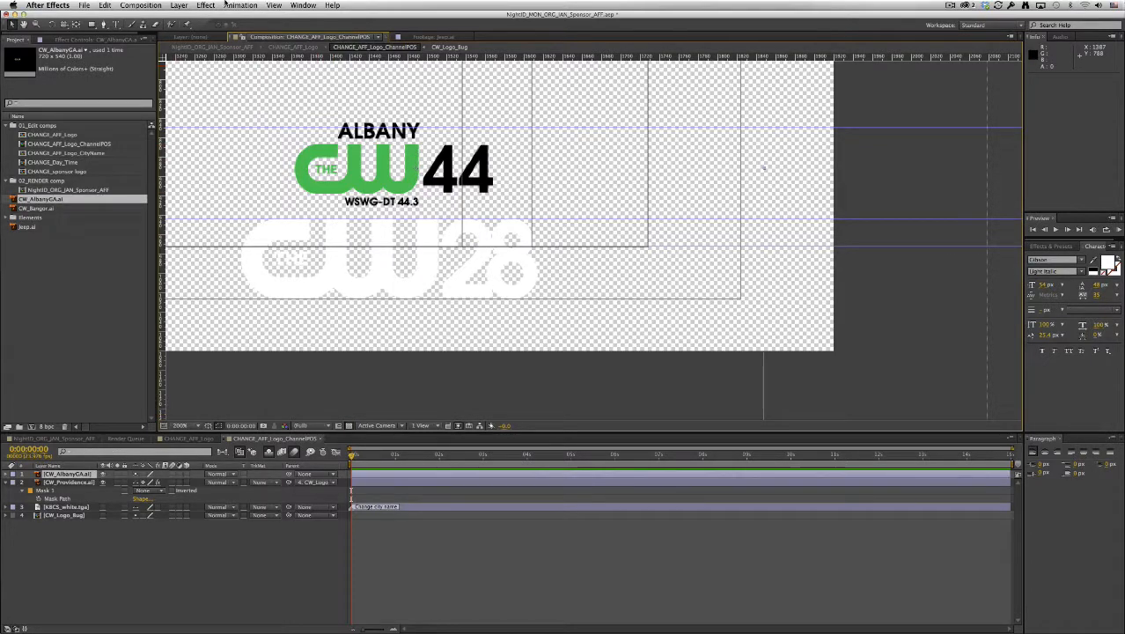
Step: Apply a Fill effect to the CW_AlbanyGA.ai layer and set its color to white
left_click(214, 5)
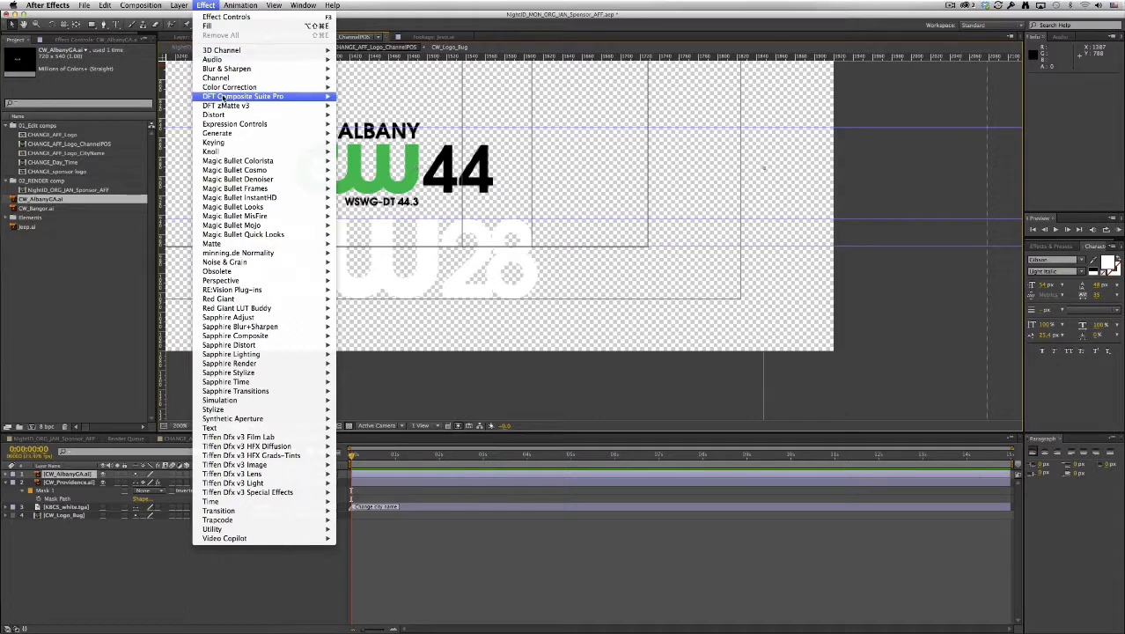
mouse_move(255, 133)
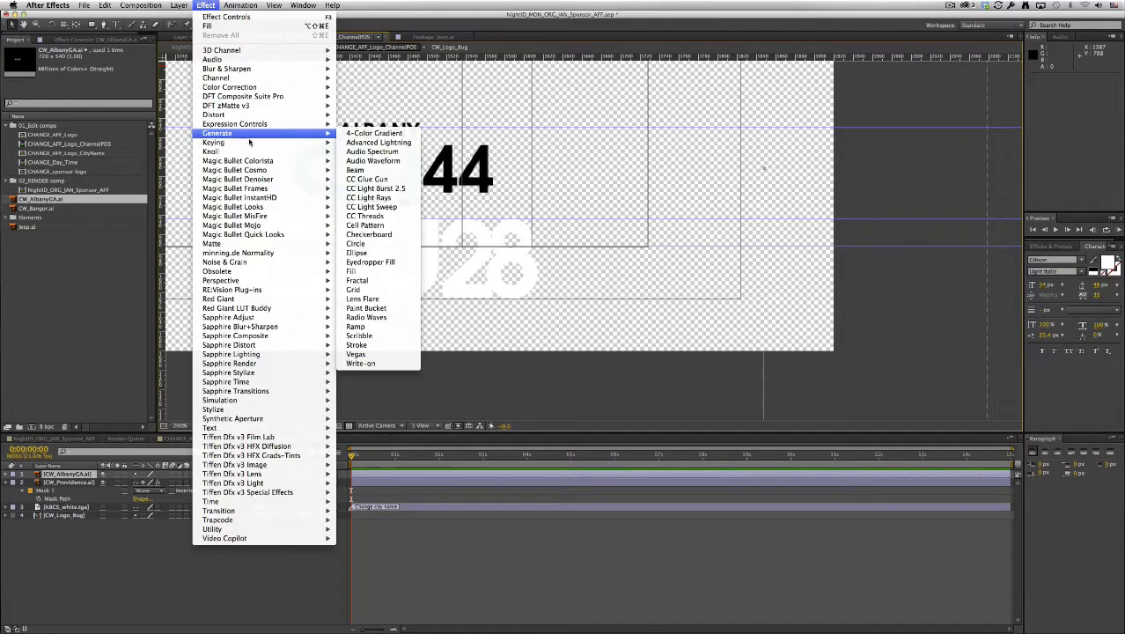
left_click(373, 272)
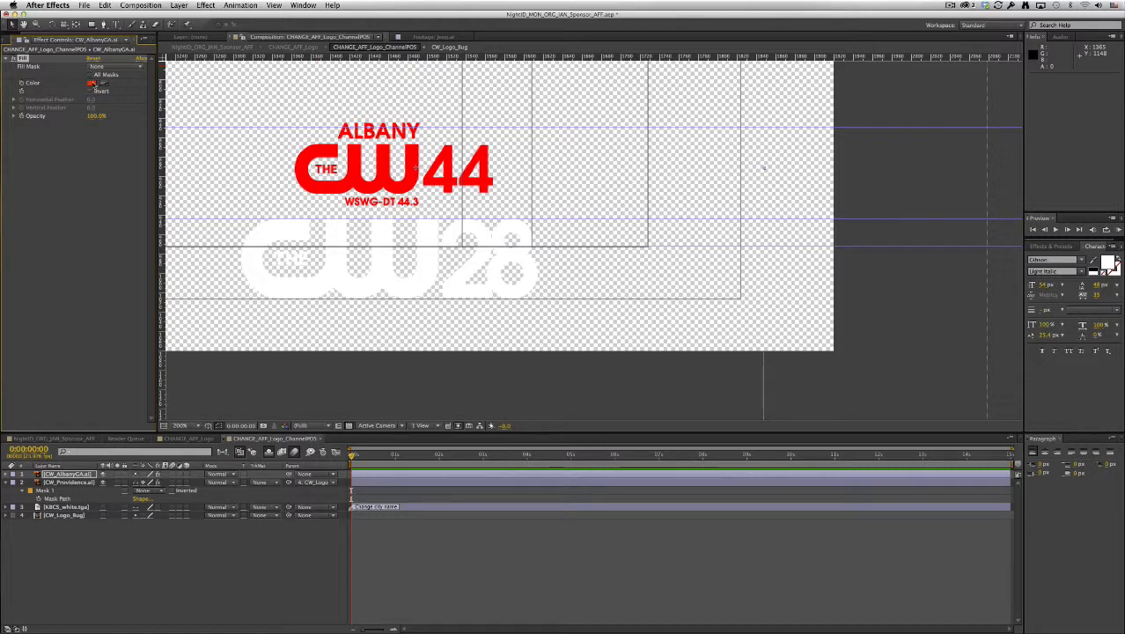
left_click(92, 83)
left_click(10, 74)
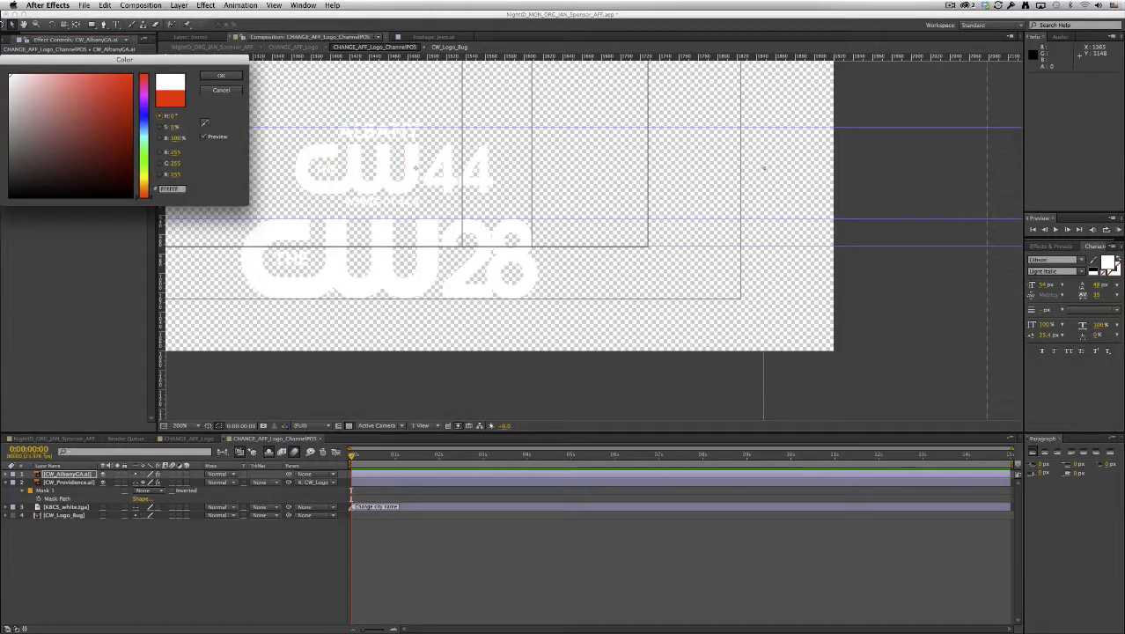
left_click(212, 77)
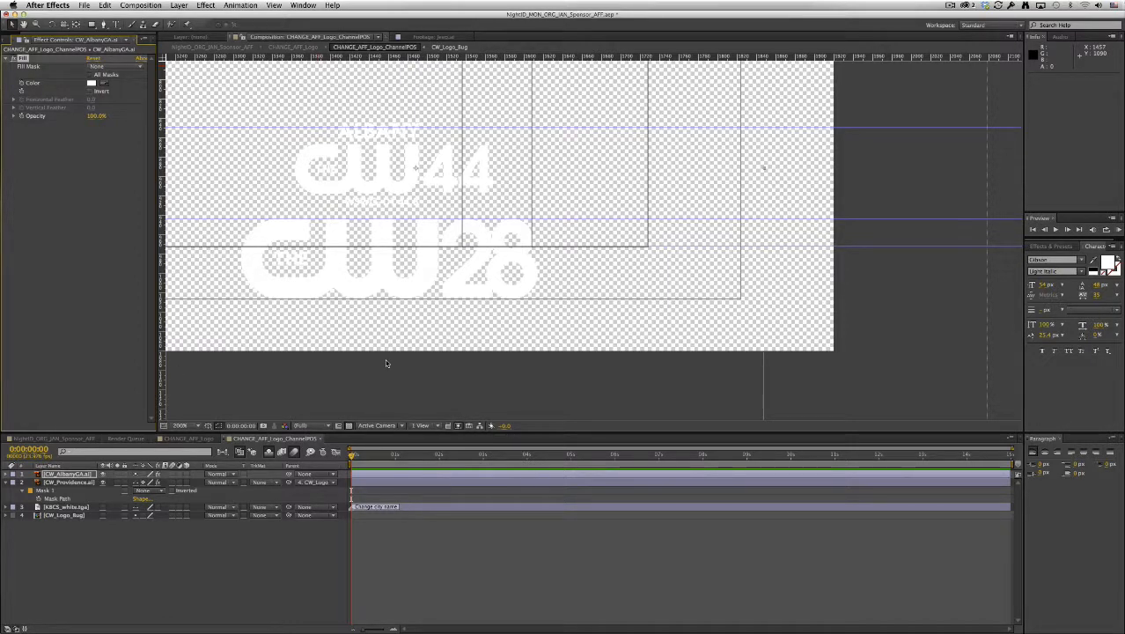
Step: Change the background color of CHANGE_AFF_Logo_ChannelPOS to a dark gray in the composition settings
left_click(121, 543)
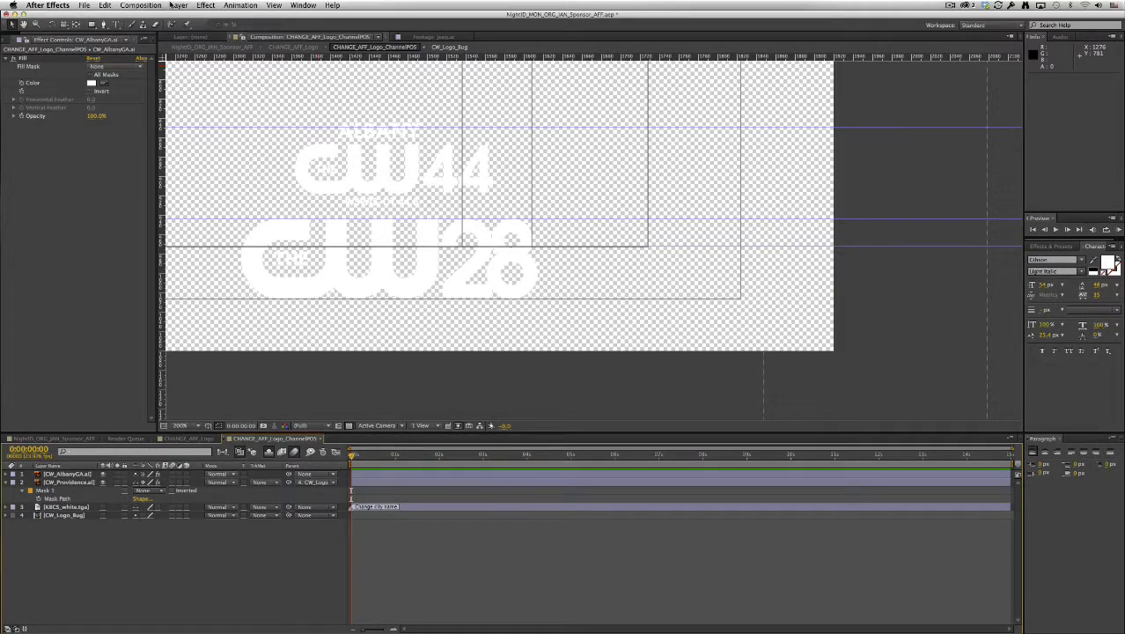
key("super+k")
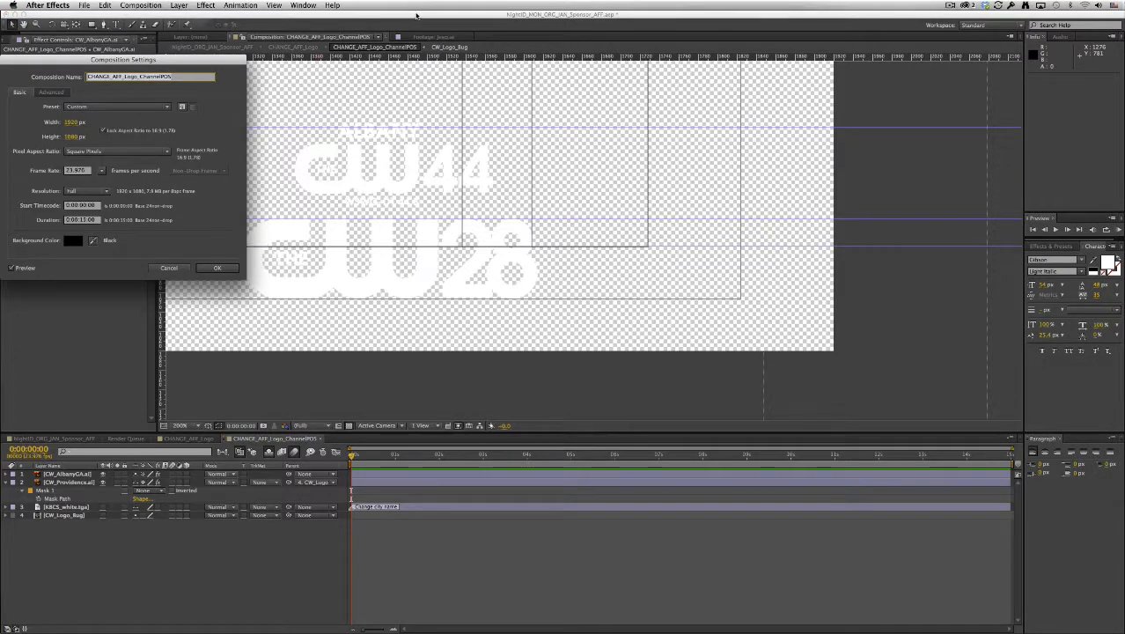
left_click(76, 240)
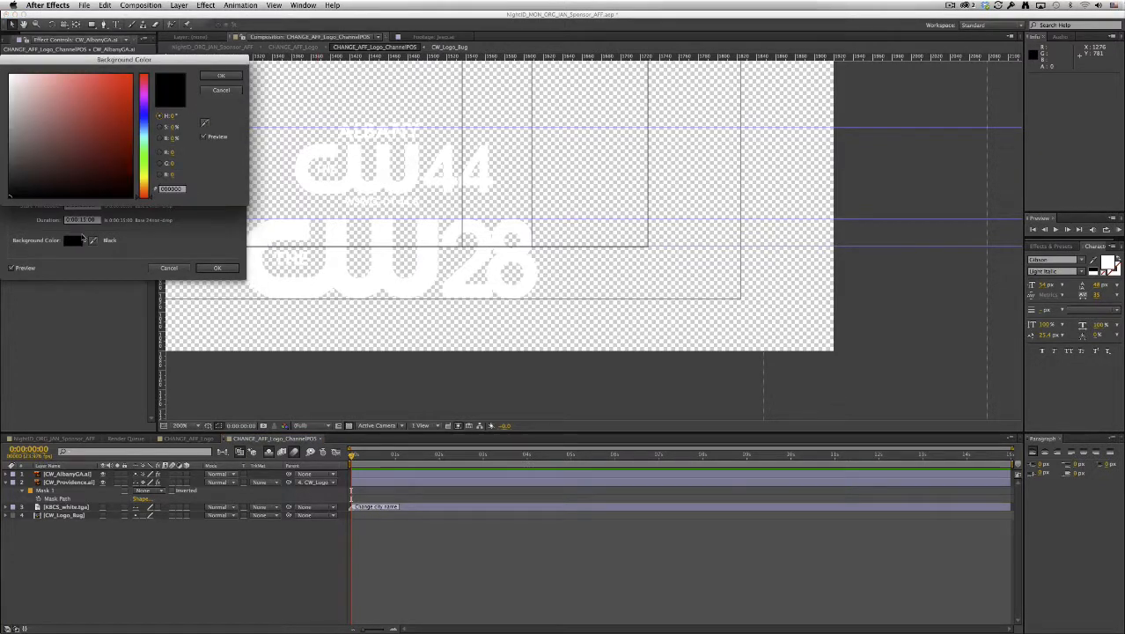
left_click_drag(58, 155, 7, 149)
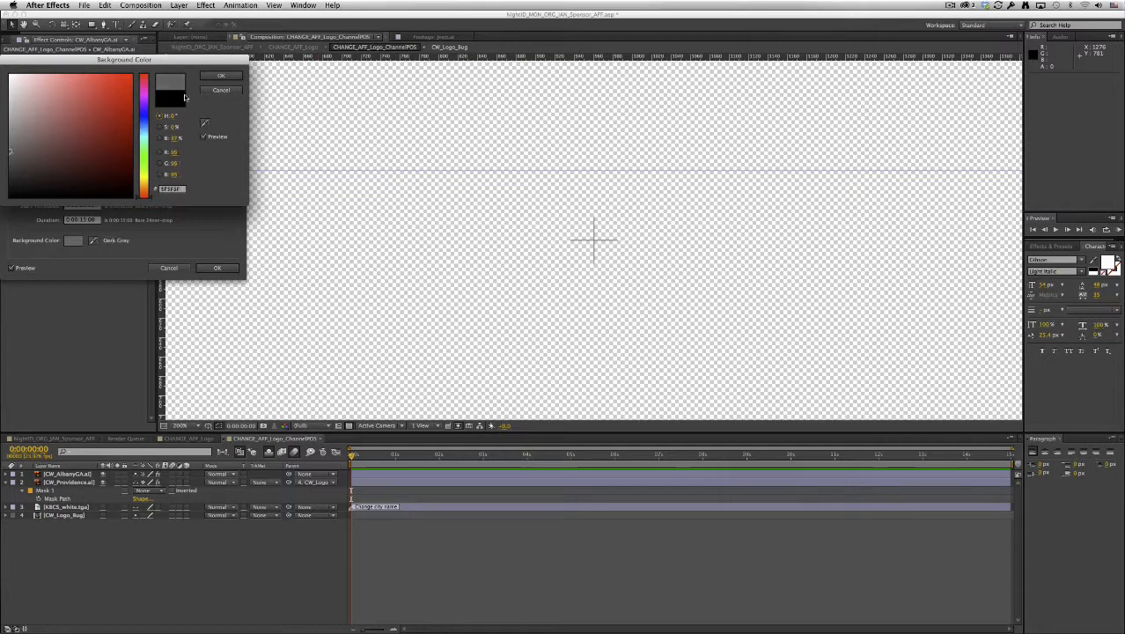
left_click(220, 76)
left_click(217, 269)
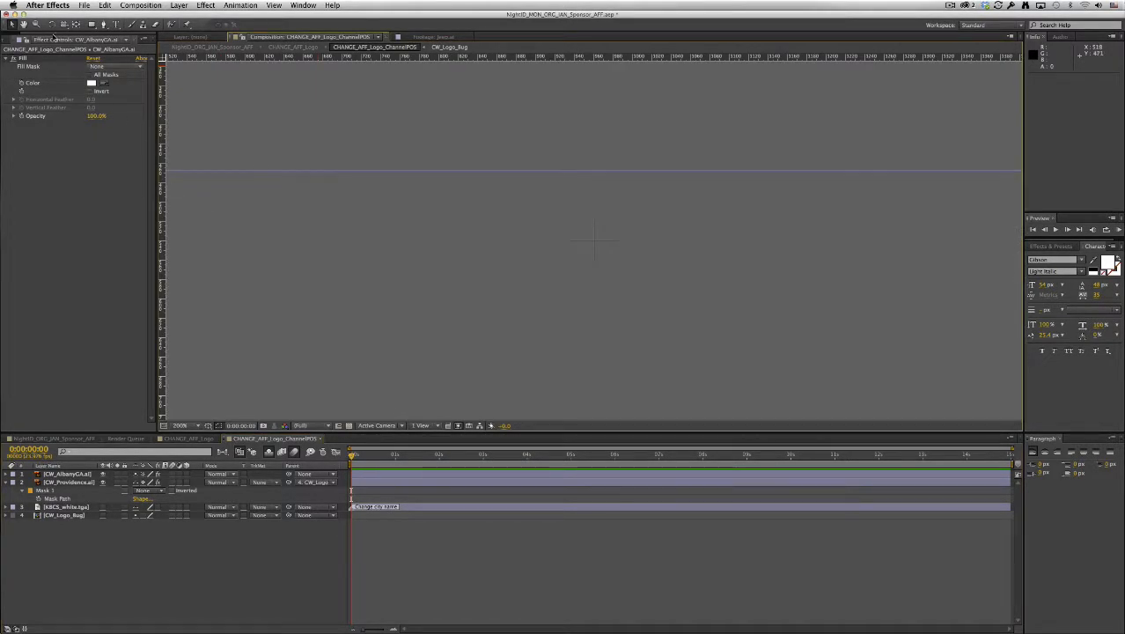
Step: Place vertical guides at 1512 and 1307.5 to mark both side edges of the CW mark in the CW 28 logo
left_click(24, 25)
left_click_drag(717, 304, 454, 86)
left_click_drag(612, 213, 472, 107)
left_click_drag(521, 183, 468, 135)
key("v")
left_click(67, 474)
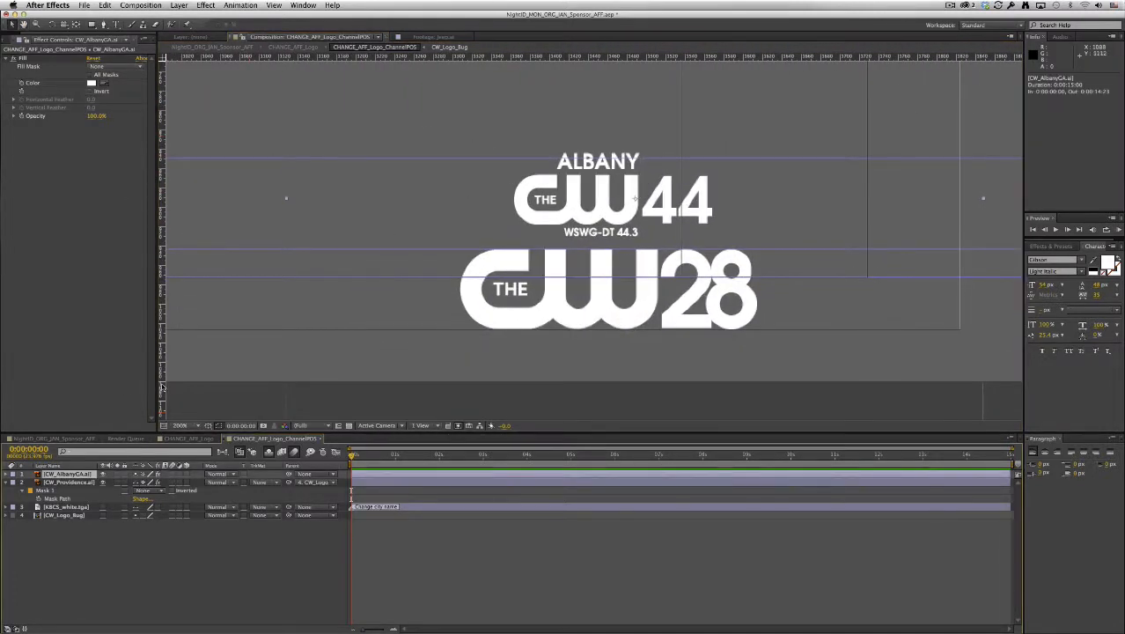
left_click_drag(162, 388, 657, 385)
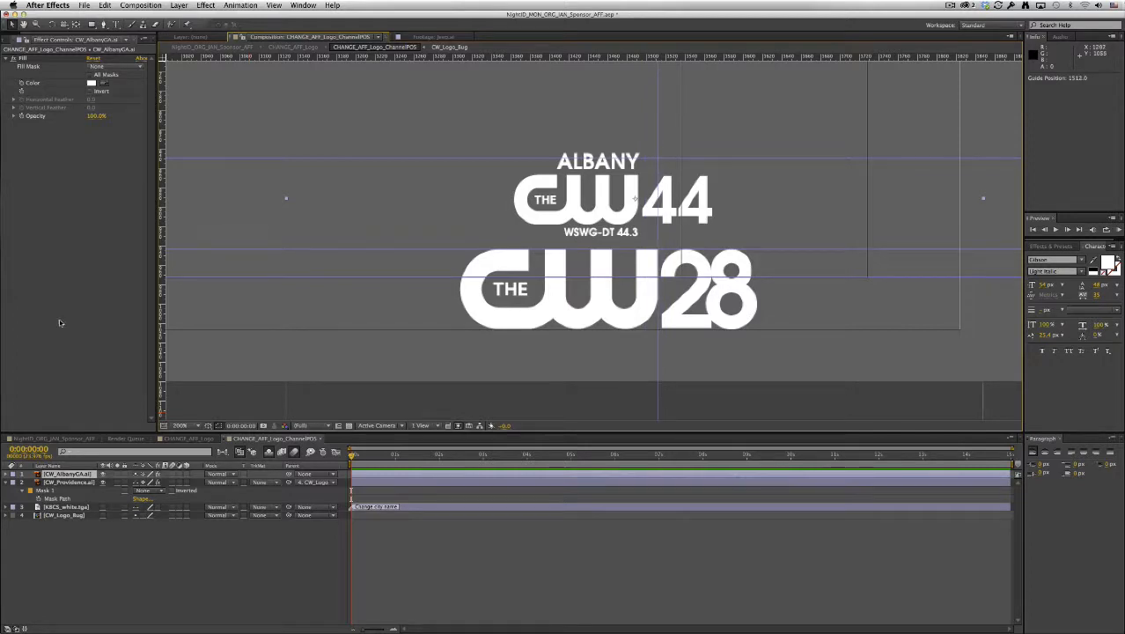
left_click_drag(162, 369, 459, 370)
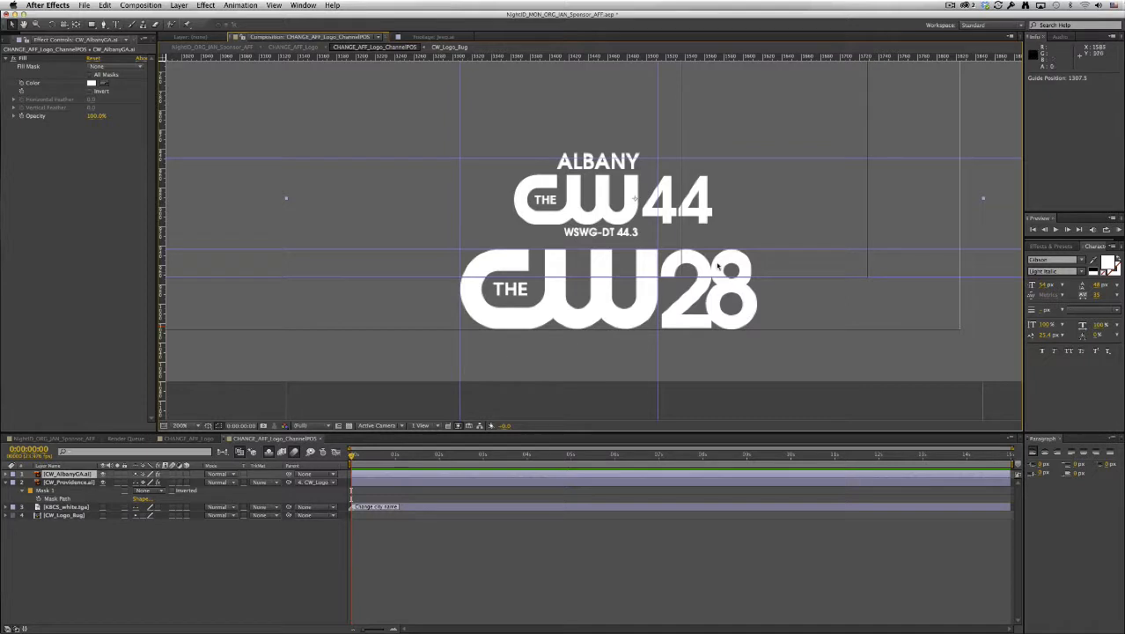
Step: Scale the CW_AlbanyGA.ai layer to 156% and move it right until its CW mark meets the guide beside the channel number
key("s")
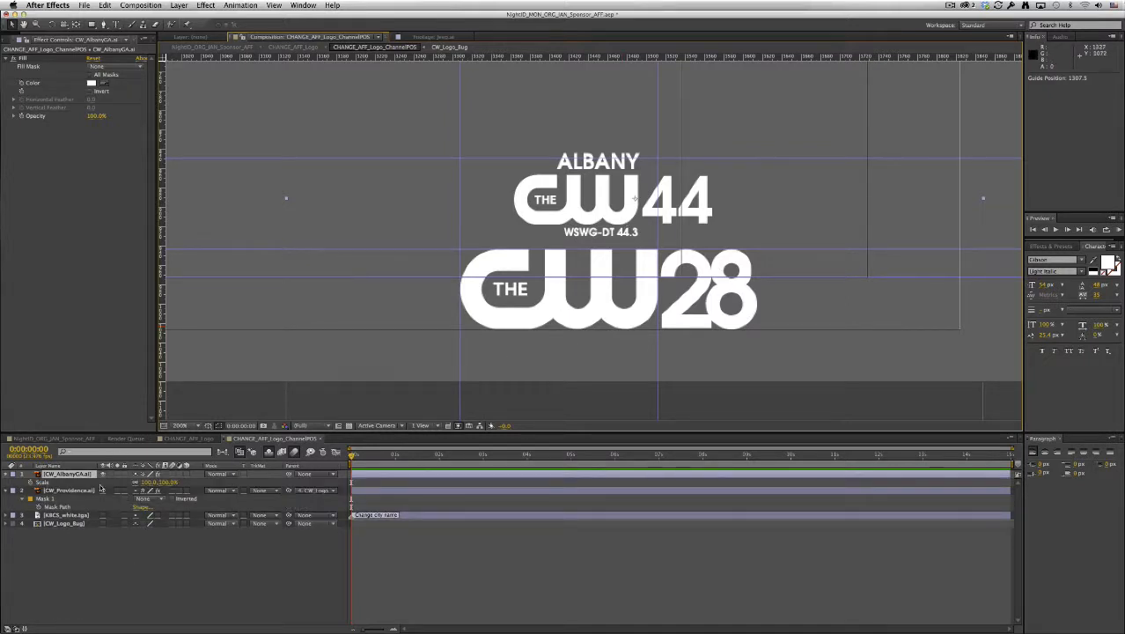
left_click(150, 483)
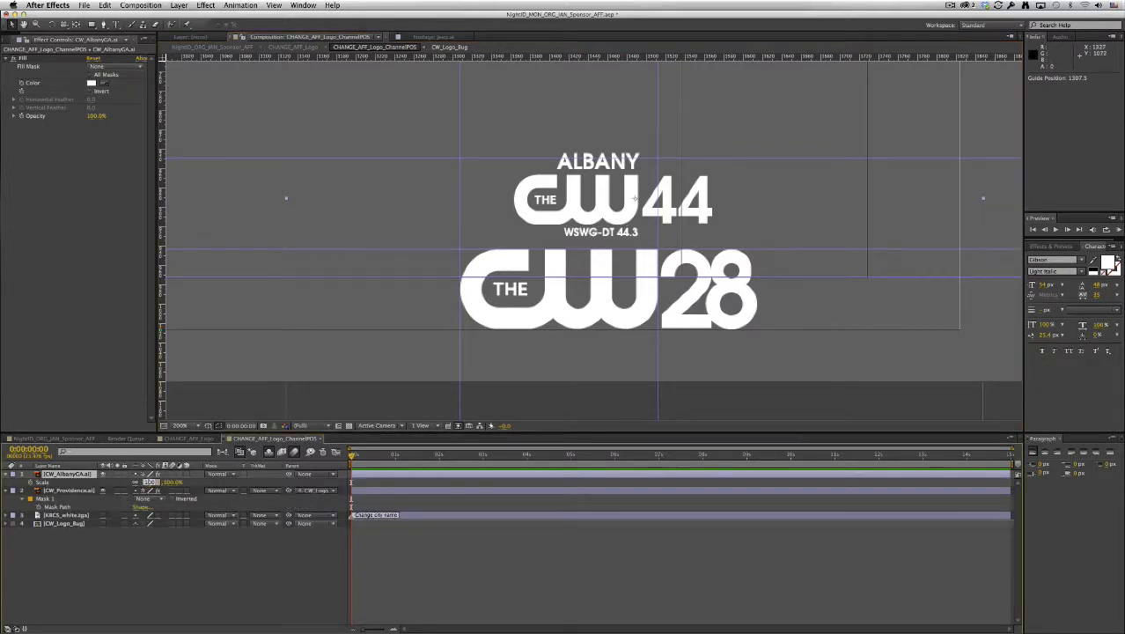
mouse_move(151, 483)
left_mouse_down()
mouse_move(175, 483)
mouse_move(152, 483)
left_mouse_up()
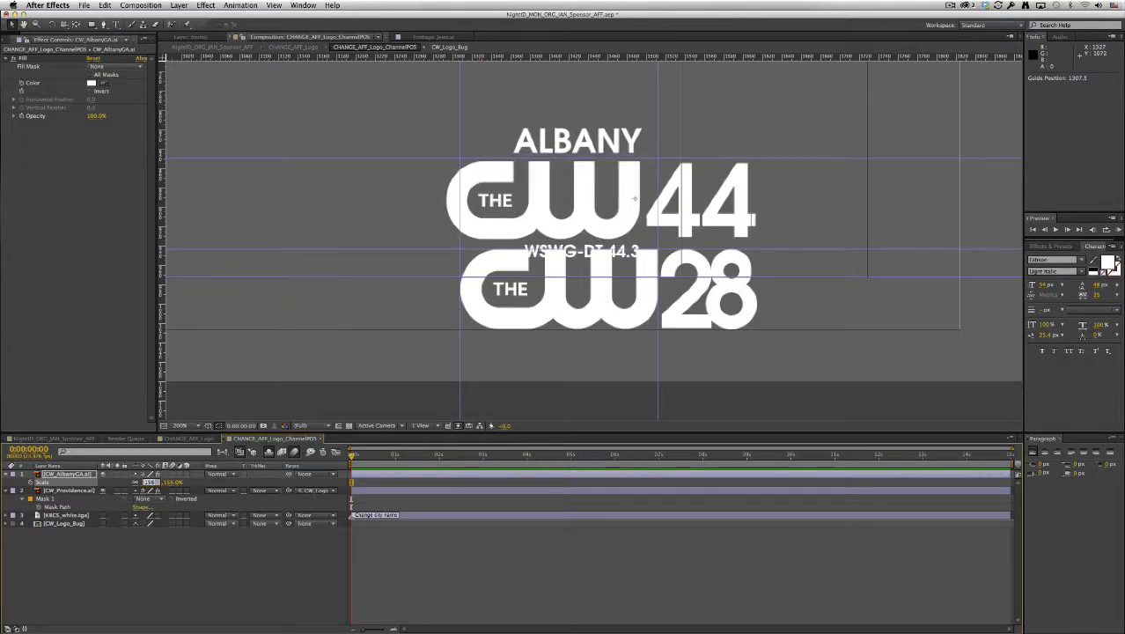
left_click(105, 482)
left_click(80, 475)
key("shift+Right")
key("shift+Right")
key("shift+Right")
key("shift+Right")
key("Left")
key("Left")
key("Left")
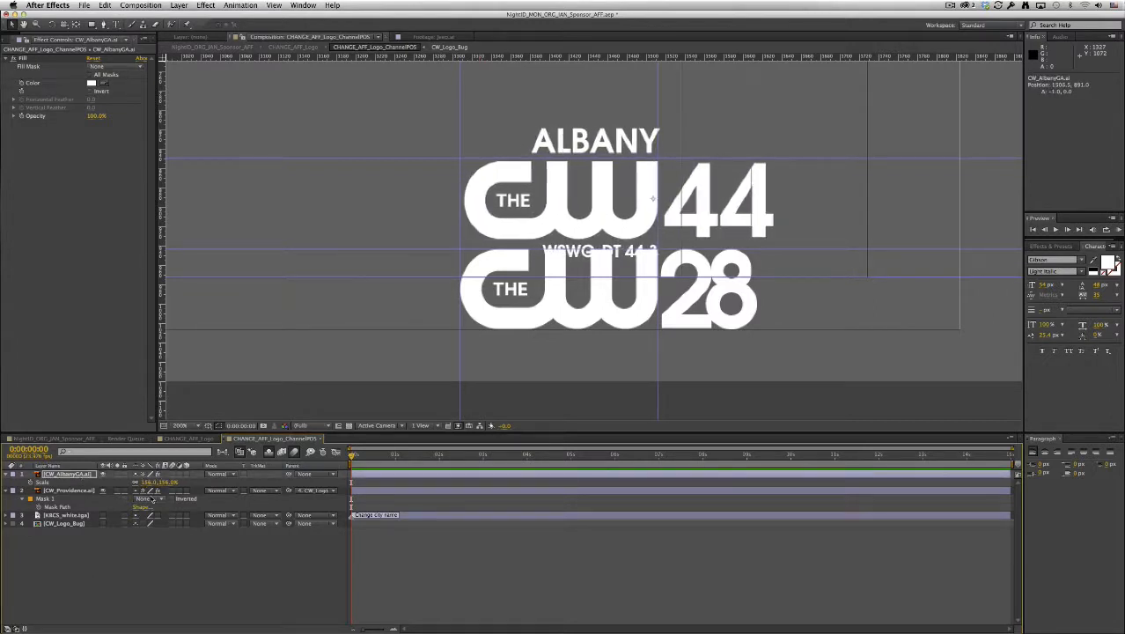
Step: Set the CW_AlbanyGA.ai layer's scale to 160% and move it down so its CW mark lies exactly over the one in the CW 28 logo
left_click(148, 482)
type("160")
key("Return")
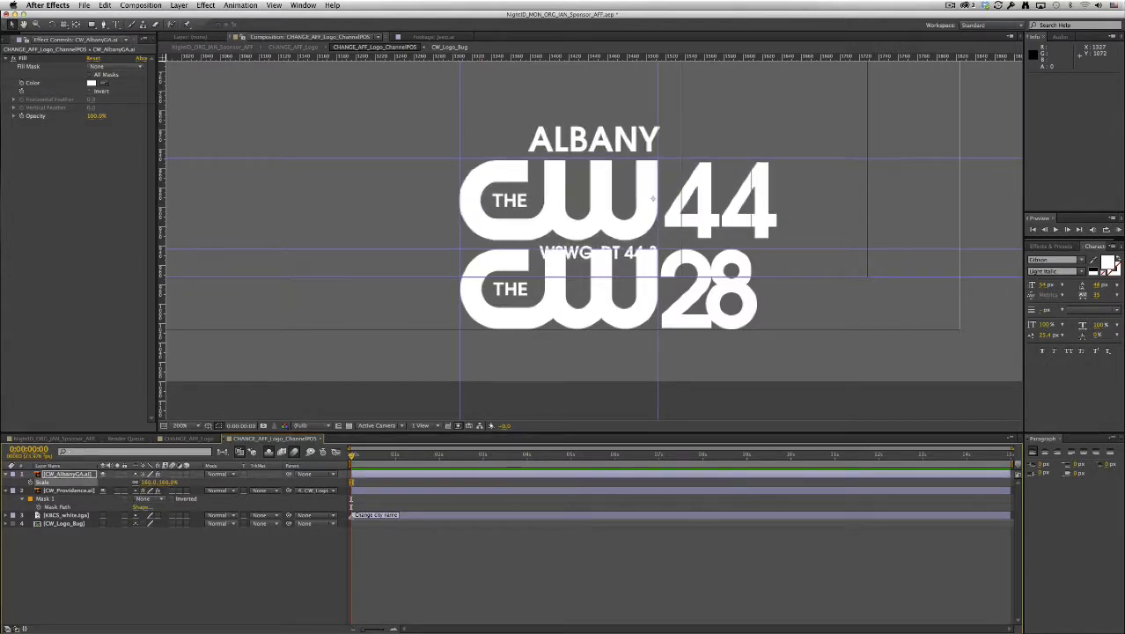
key("shift+Down")
key("shift+Down")
key("shift+Down")
key("shift+Down")
key("shift+Down")
key("shift+Down")
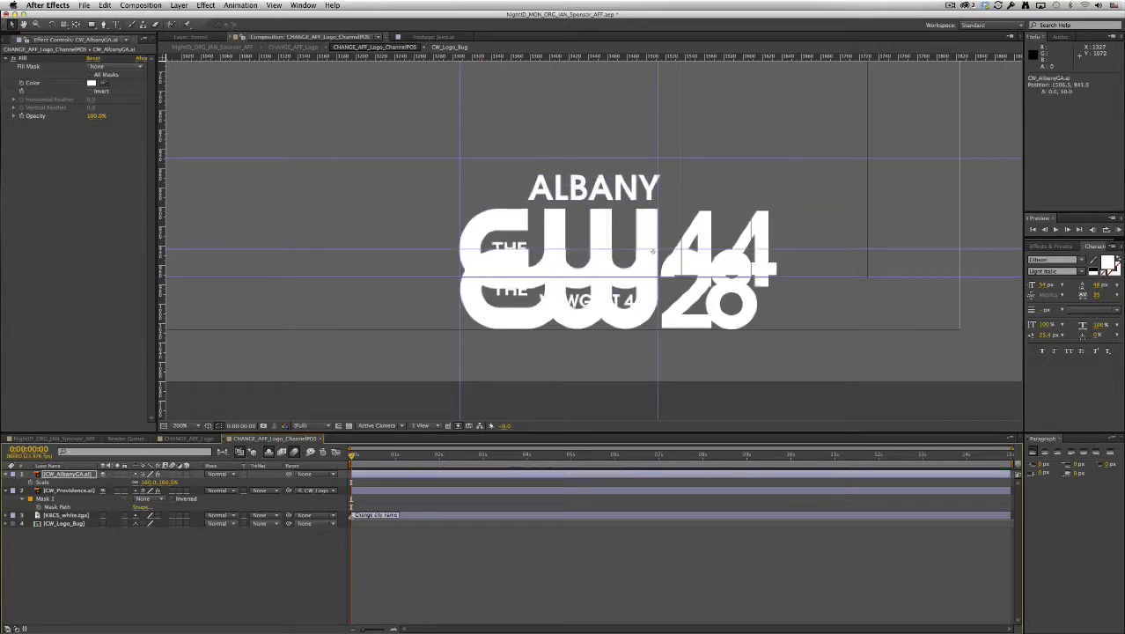
key("shift+Down")
key("shift+Down")
key("shift+Down")
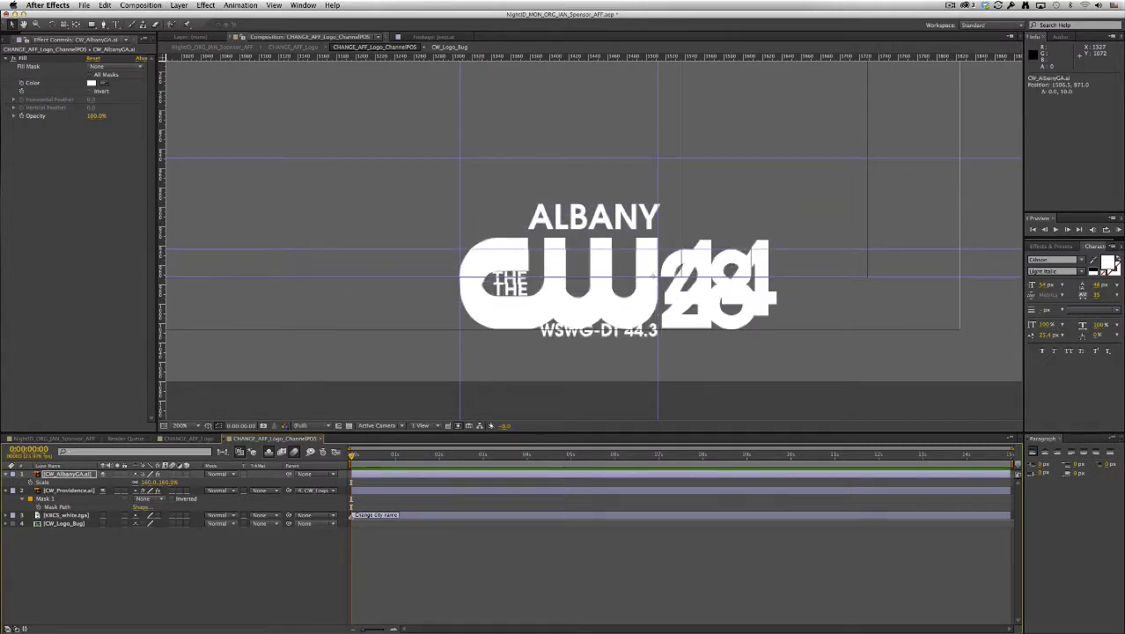
key("shift+Down")
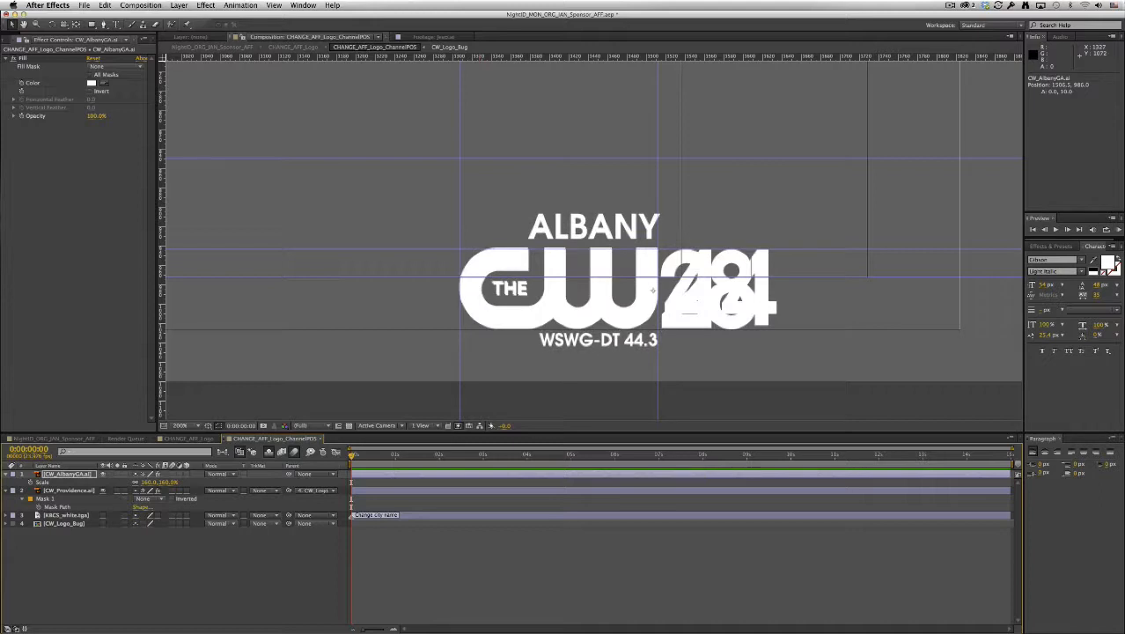
key("Up")
key("Up")
key("Up")
key("Up")
key("Up")
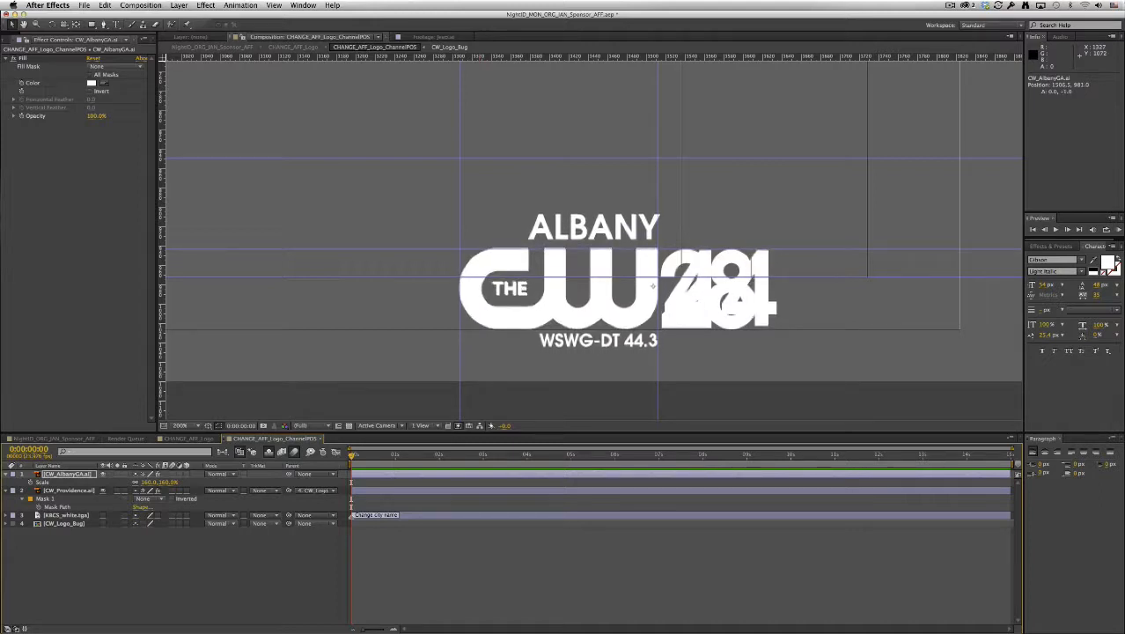
key("Down")
key("Down")
key("Down")
key("Right")
key("Left")
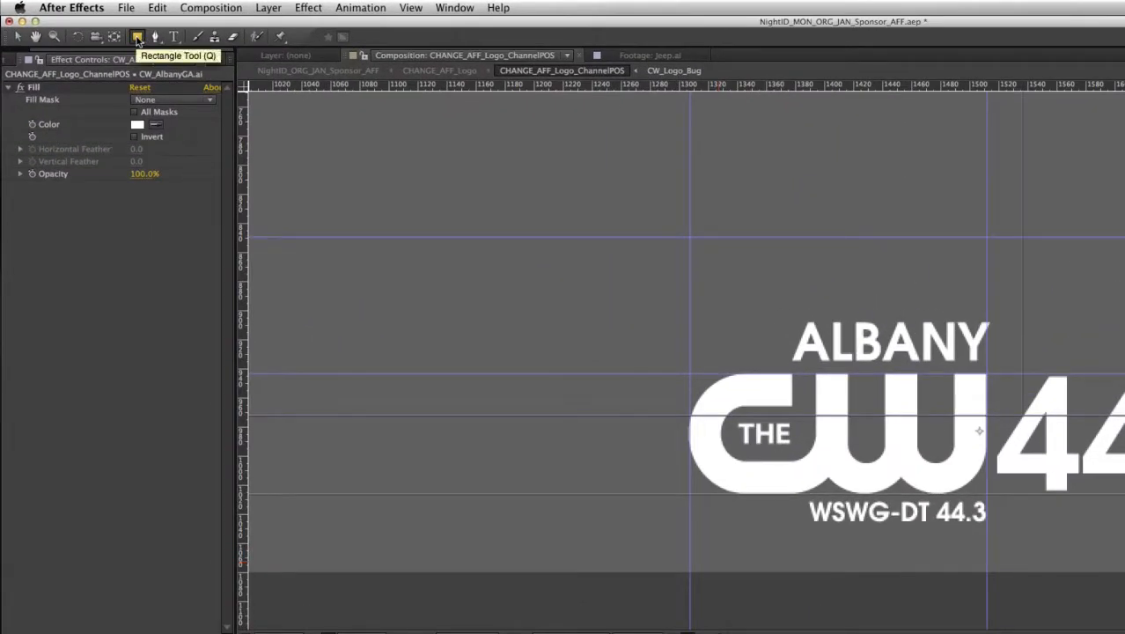
Step: Draw a rectangular mask on CW_AlbanyGA.ai around the CW mark and the WSWG-DT 44.3 text, and set its mode to Subtract
left_click_drag(670, 361, 730, 403)
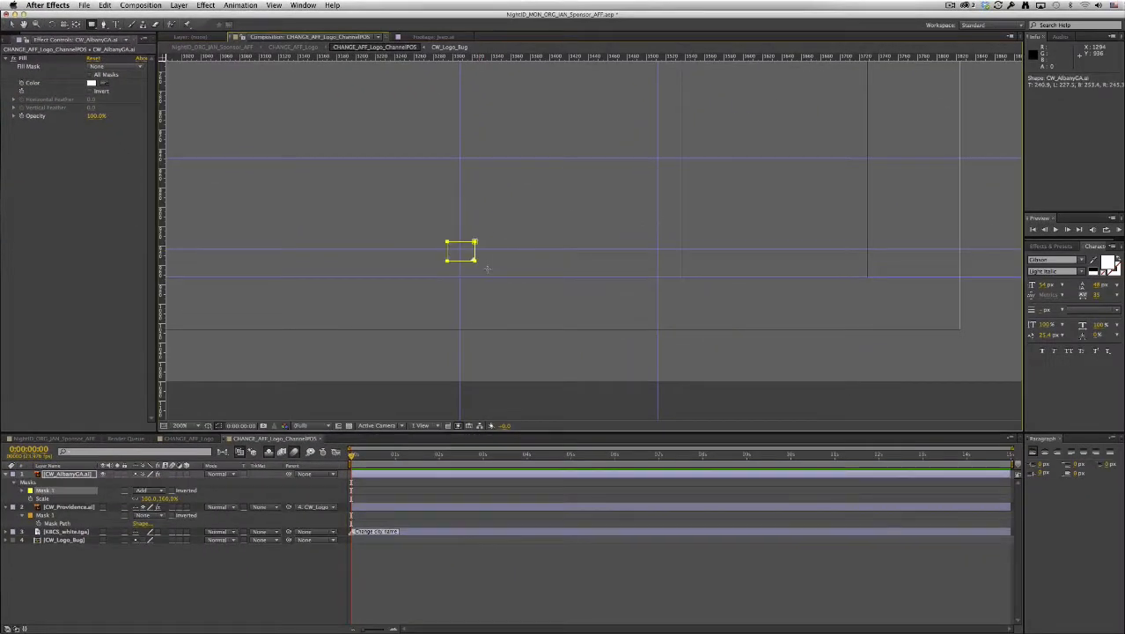
left_click_drag(488, 269, 662, 353)
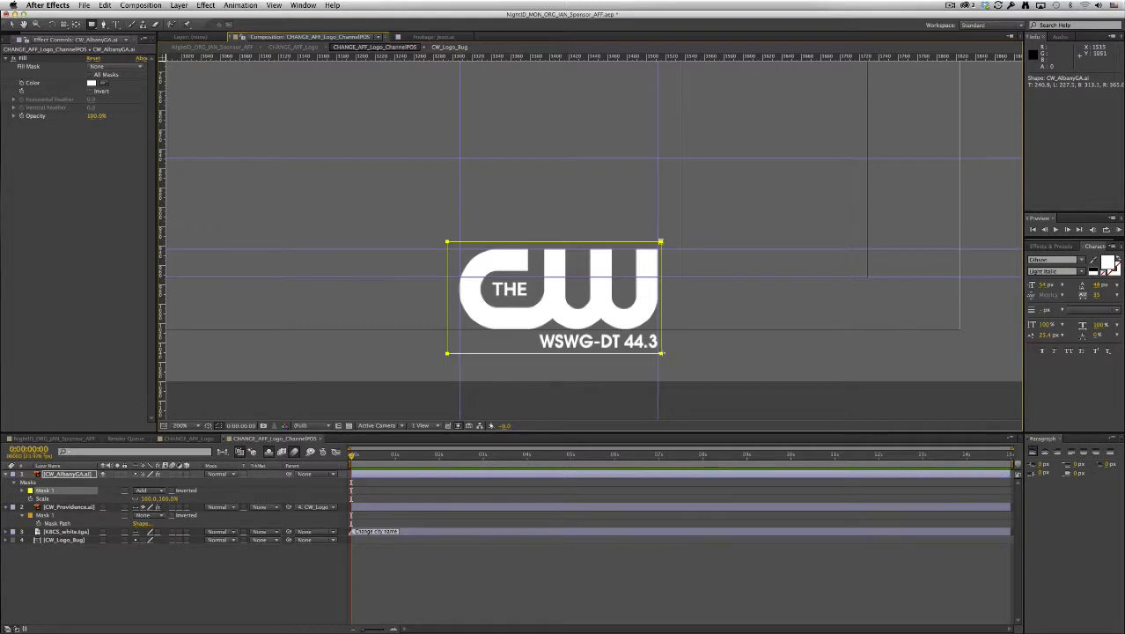
left_click(145, 491)
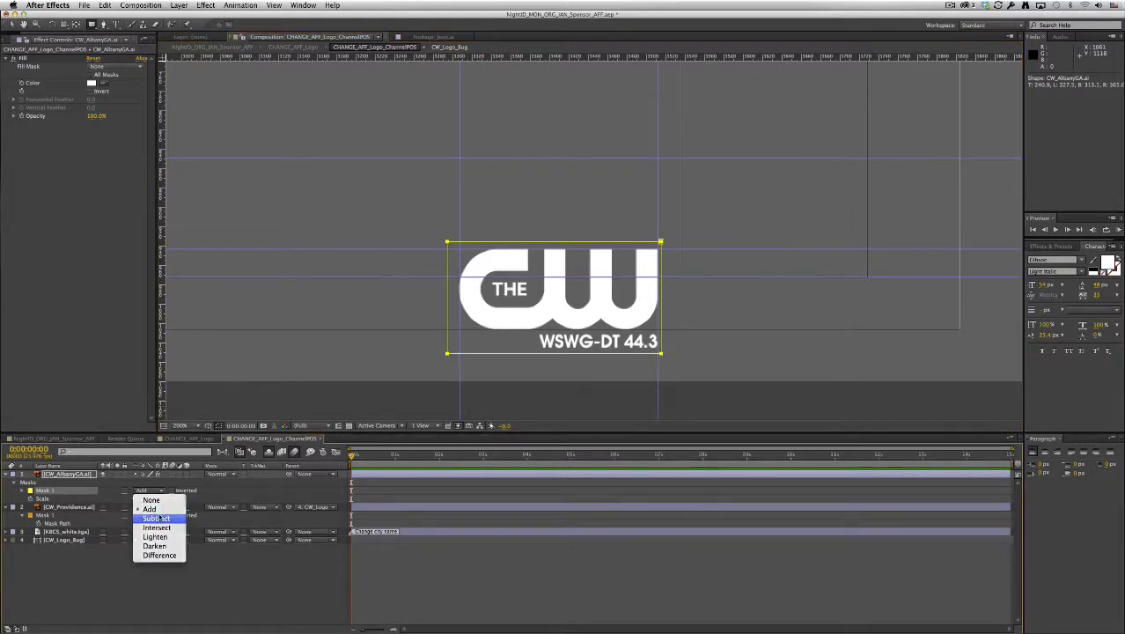
left_click(155, 522)
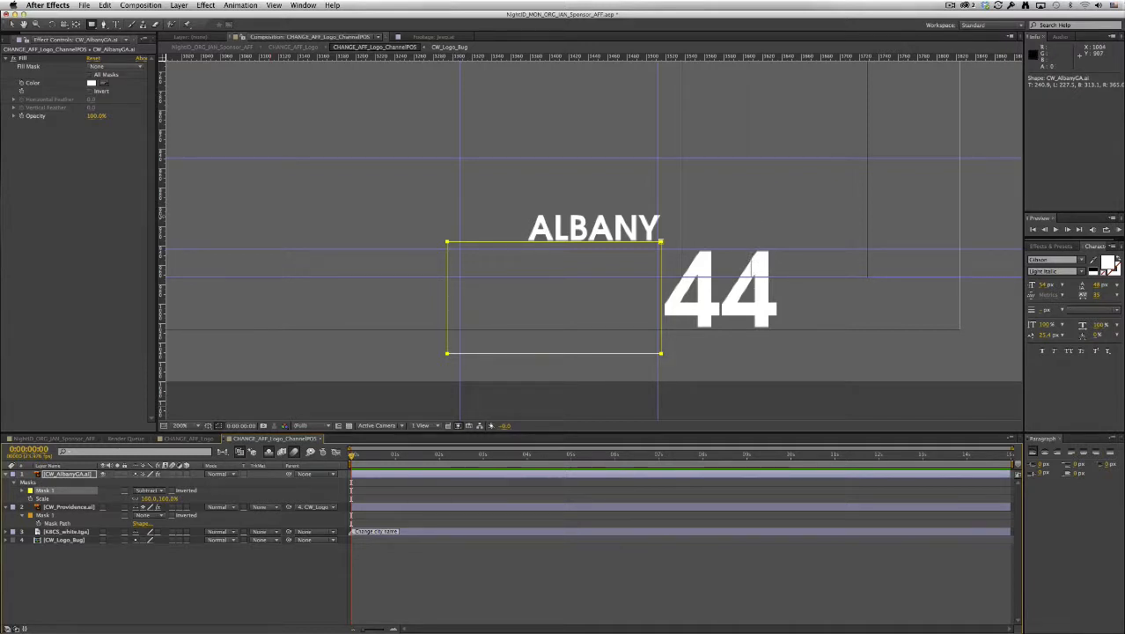
Step: Place a vertical guide at about 1608 through the second 4, make the CW_Logo_Bug layer visible, and preview the combined logo
left_click_drag(161, 208, 750, 208)
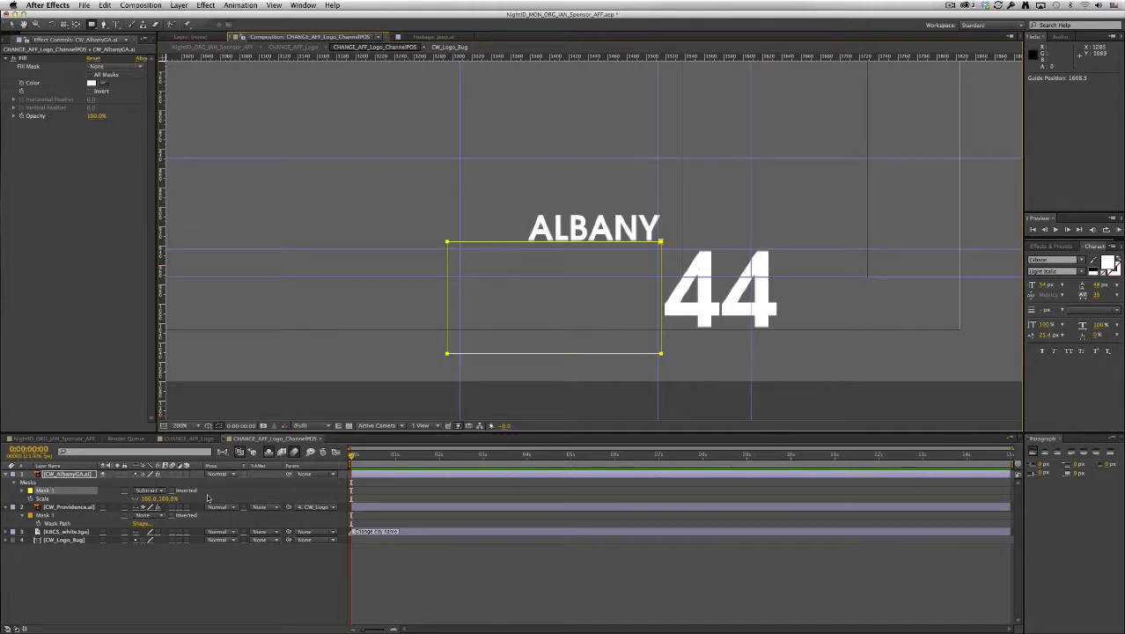
left_click(154, 572)
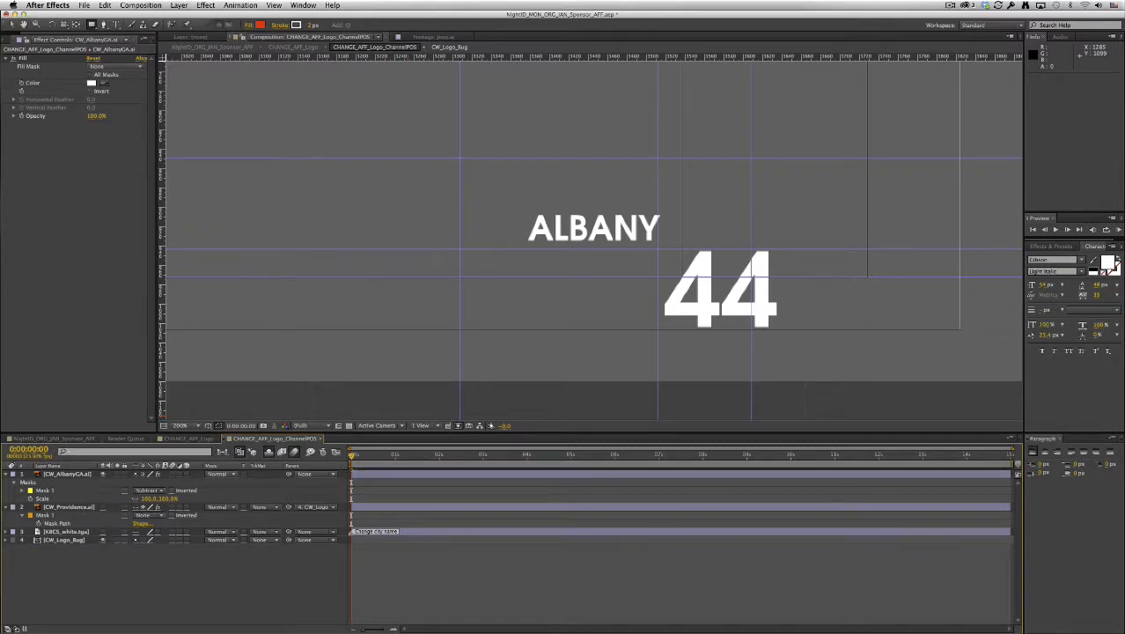
key("space")
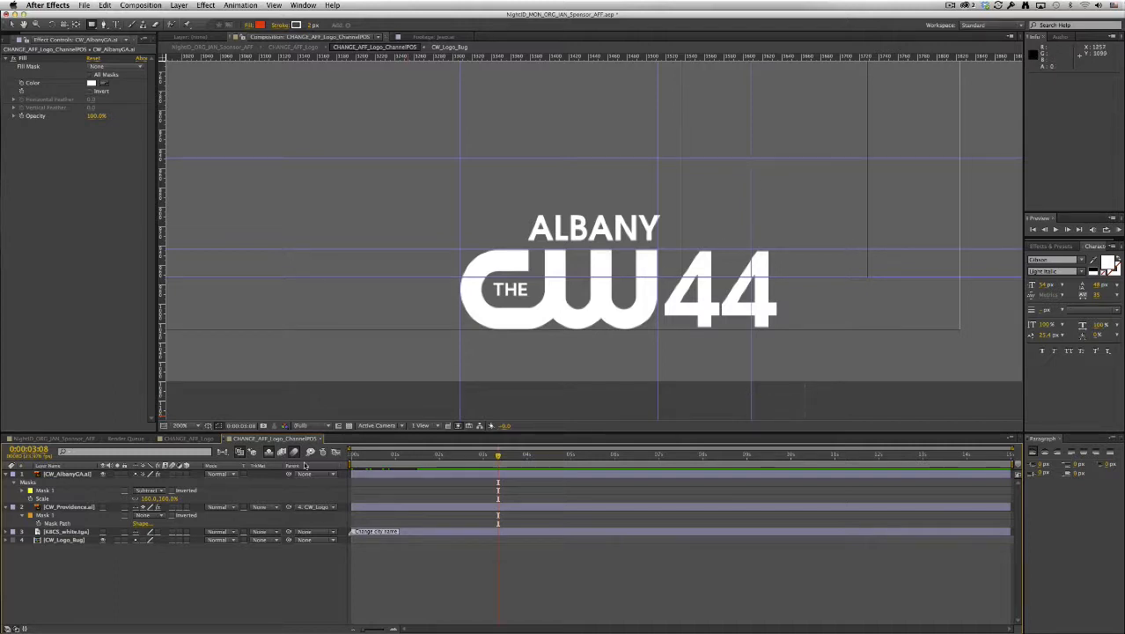
Step: Shift the CW_Logo_Bug and CW_AlbanyGA.ai layers left together until the number 44 ends just past the outermost vertical guide
left_click(77, 540)
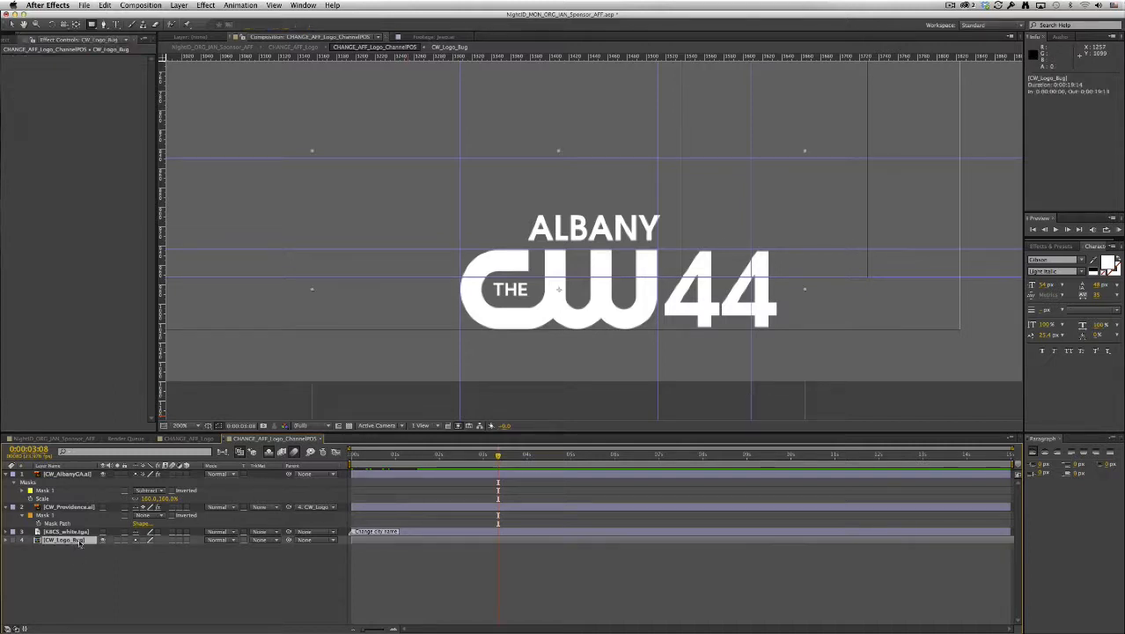
left_click(78, 476, "super")
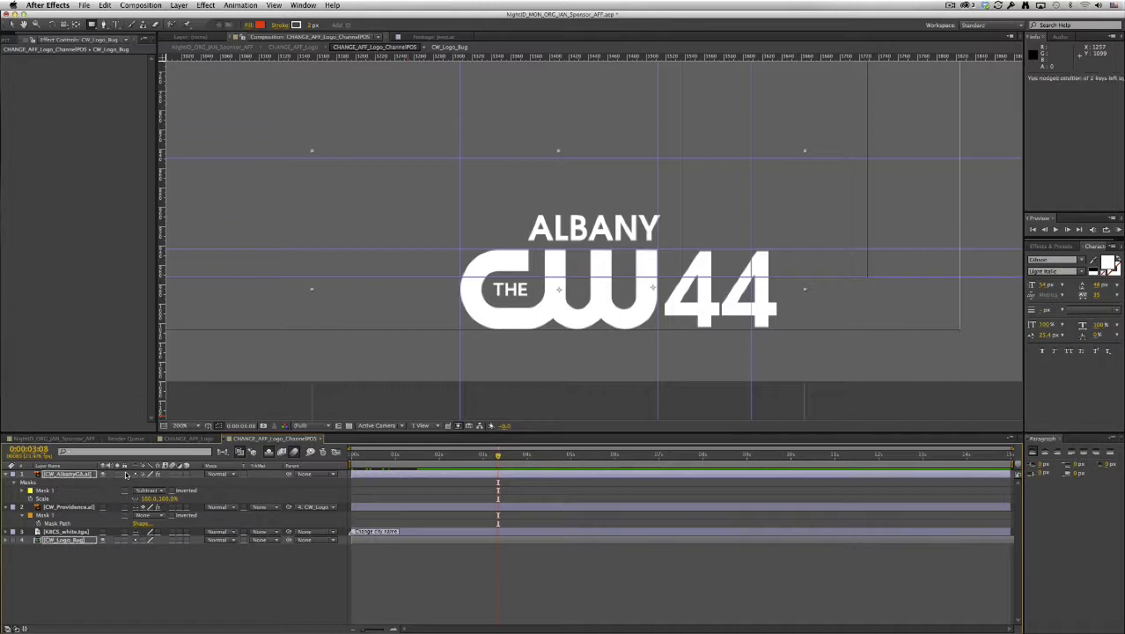
key("Left")
key("Left")
key("Left")
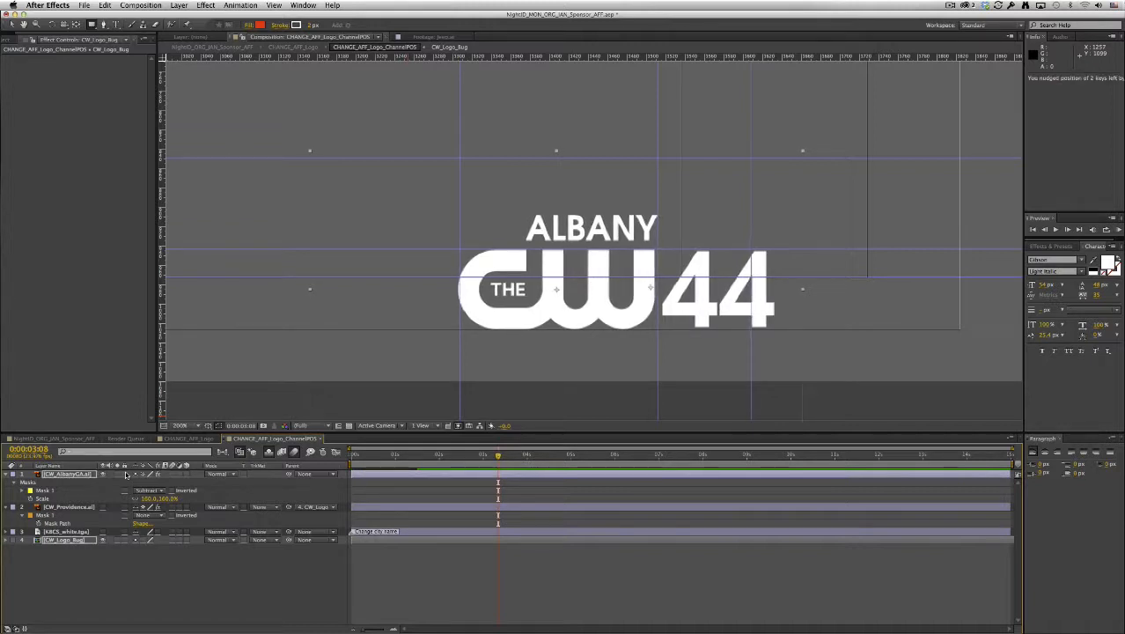
key("Left")
key("Left")
key("Left")
key("Left")
key("Left")
key("Left")
key("Left")
key("Left")
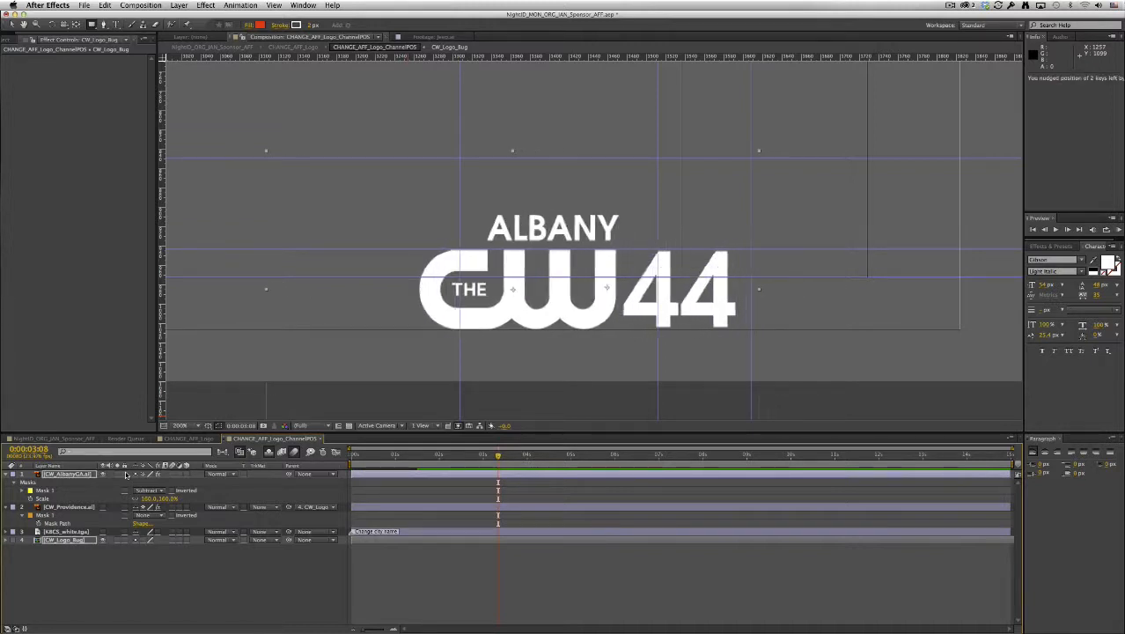
key("Right")
key("Right")
key("Right")
key("Right")
key("Right")
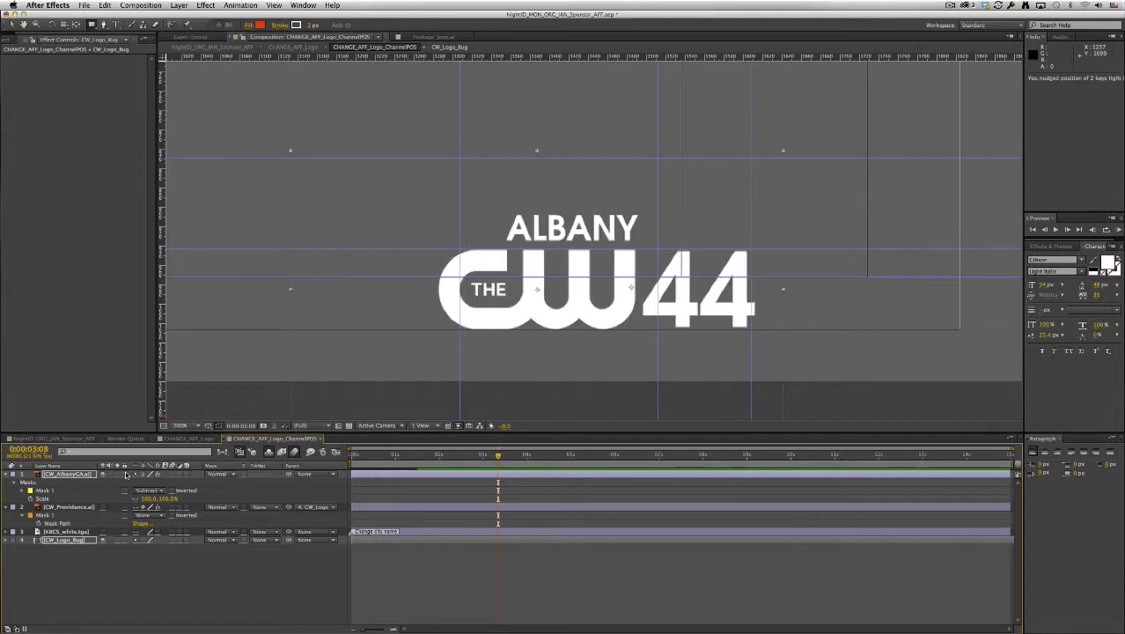
key("Right")
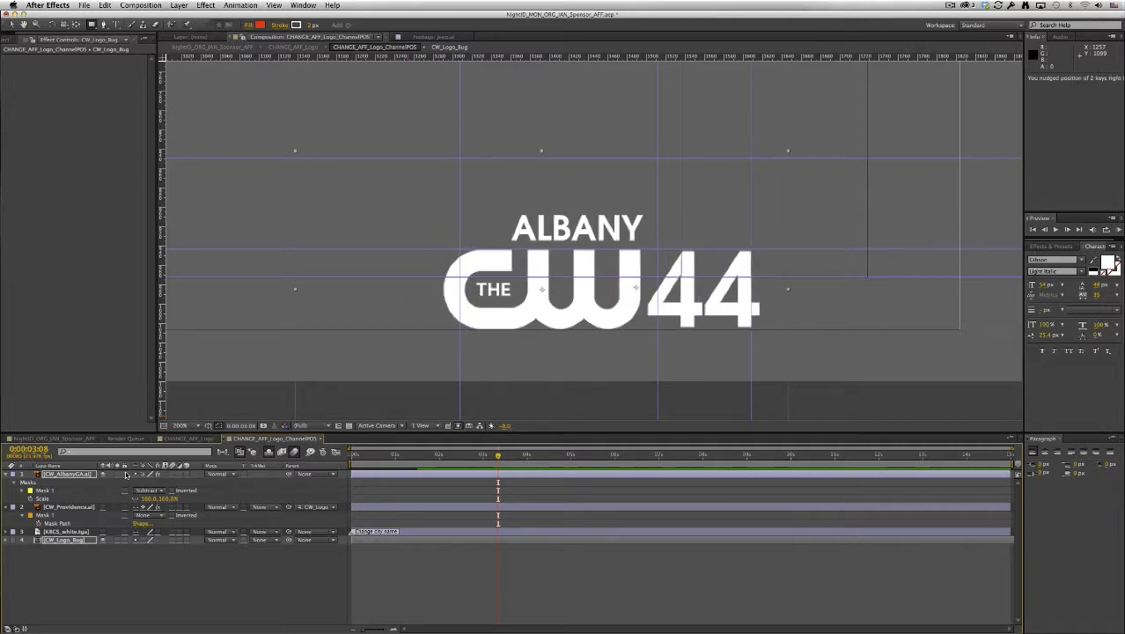
Step: Preview the repositioned Albany logo, save the project, and close the CHANGE_AFF_Logo_ChannelPOS composition
key("space")
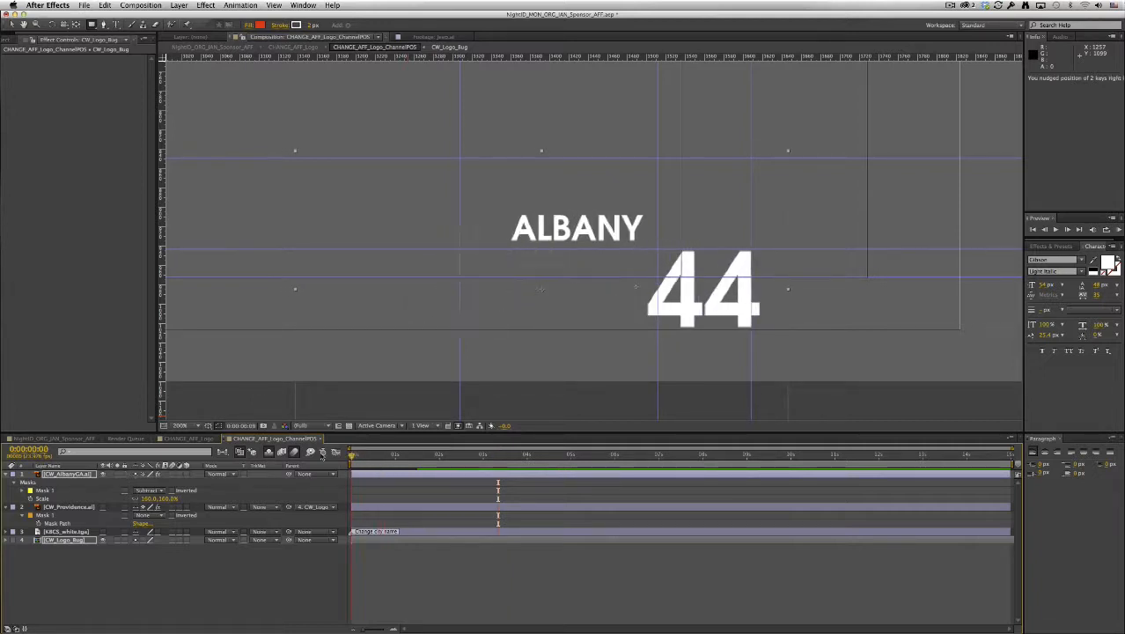
key("space")
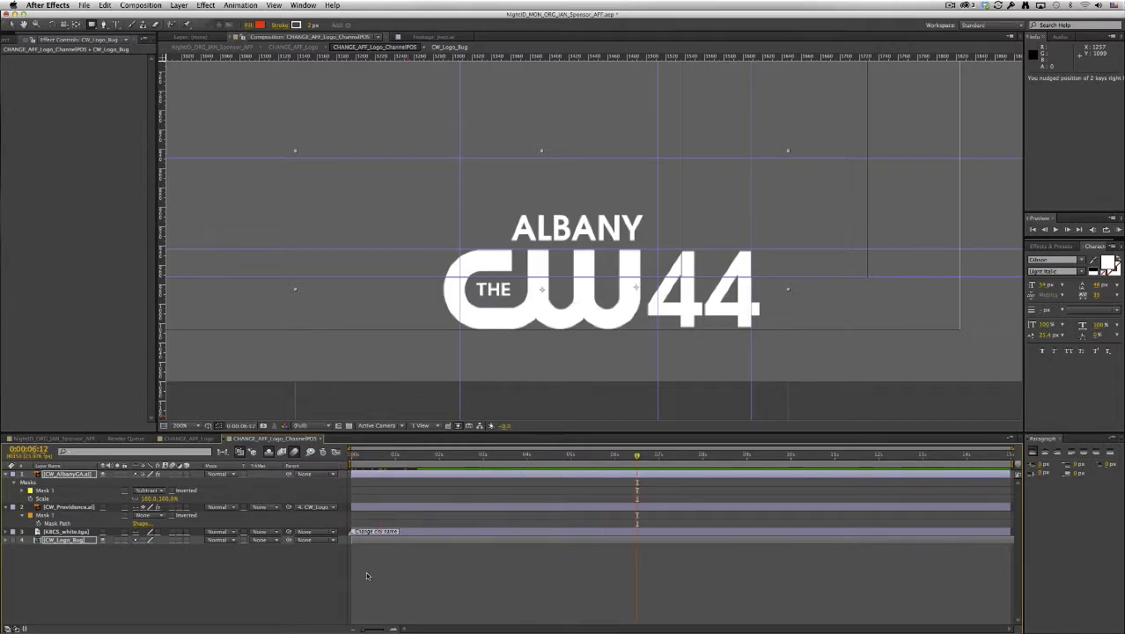
left_click(367, 576)
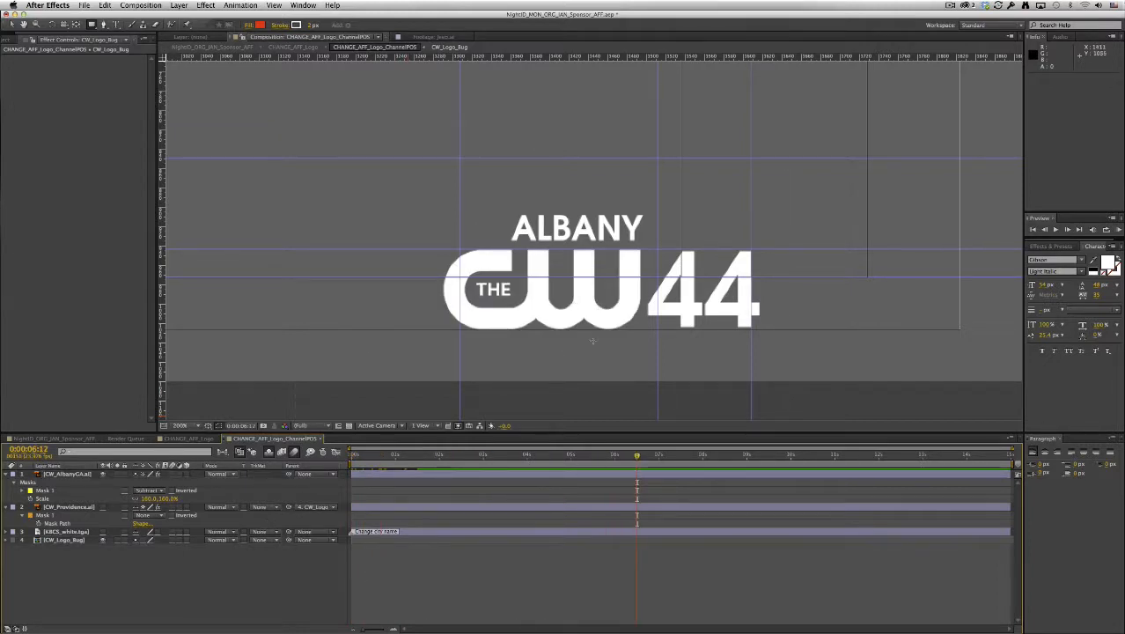
key("super+s")
left_click(321, 438)
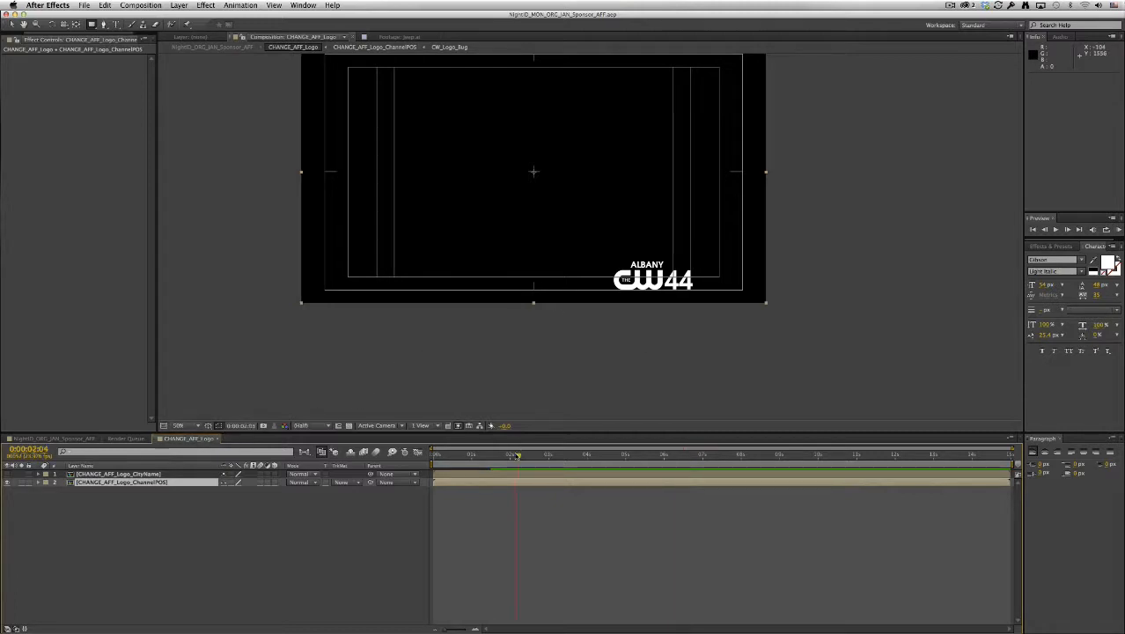
Step: Scrub through CHANGE_AFF_Logo and NightID_ORG_JAN_Sponsor_AFF to check how the Albany logo comes on
left_click(452, 453)
left_click(461, 452)
left_click_drag(461, 452, 631, 463)
left_click(66, 439)
left_click(703, 456)
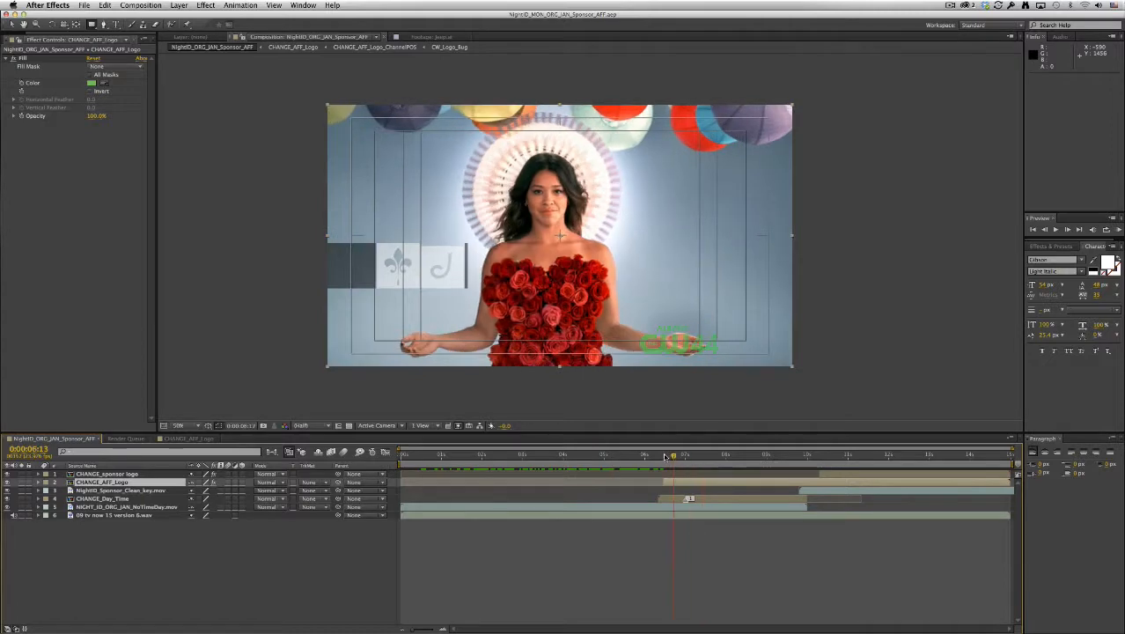
left_click_drag(704, 459, 692, 458)
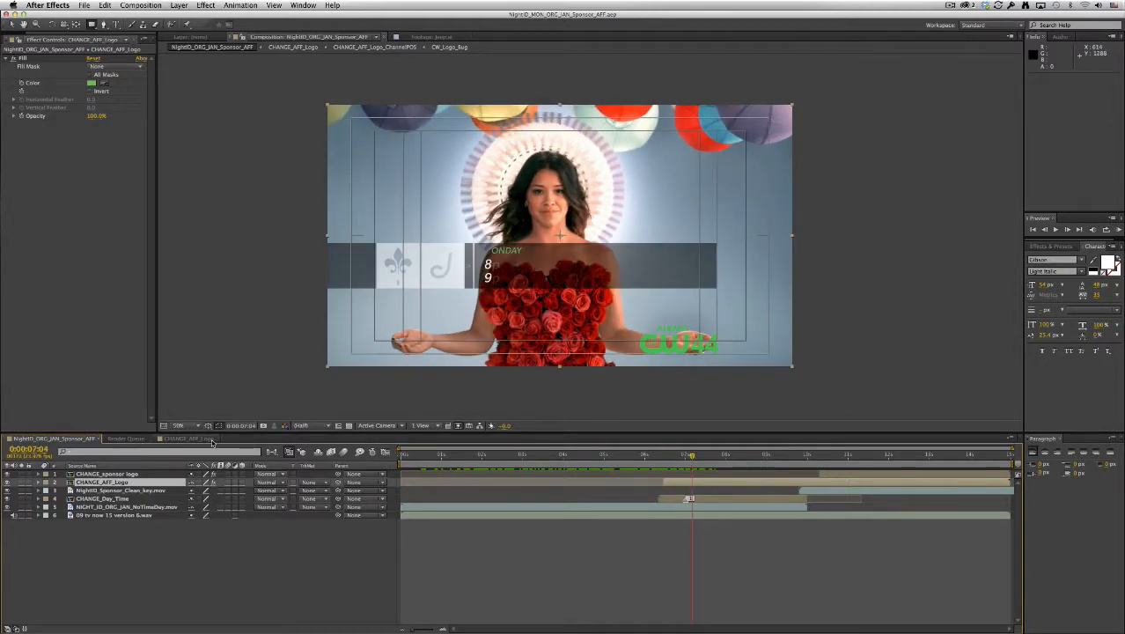
Step: In CHANGE_AFF_Logo_ChannelPOS, set a 100% opacity keyframe on the CW_AlbanyGA.ai layer at 1 second
left_click(187, 439)
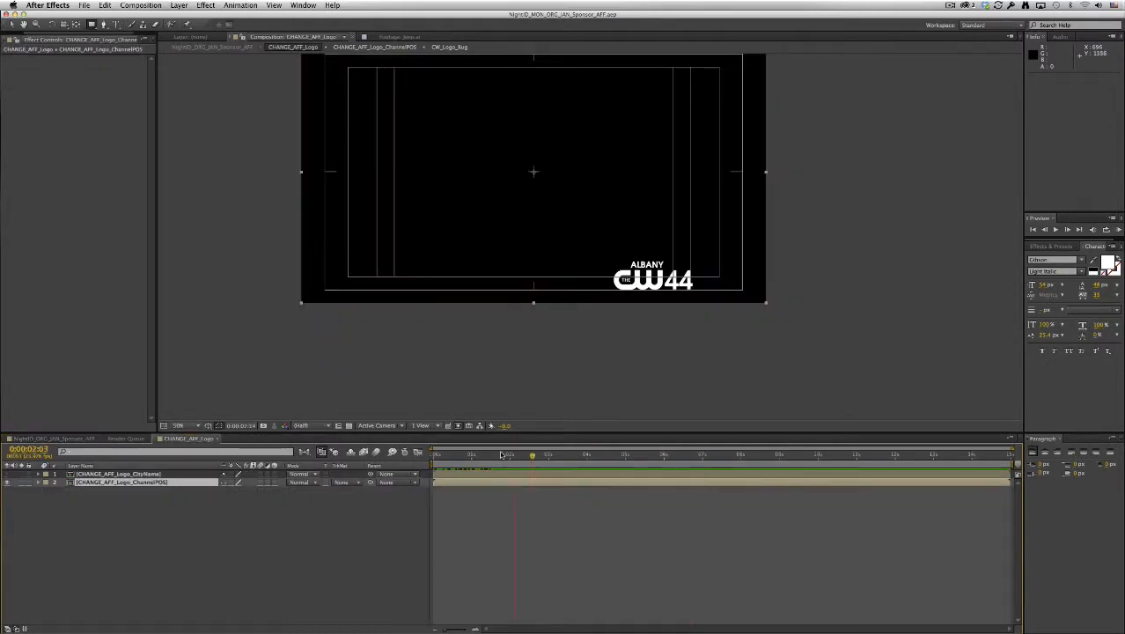
double_click(129, 483)
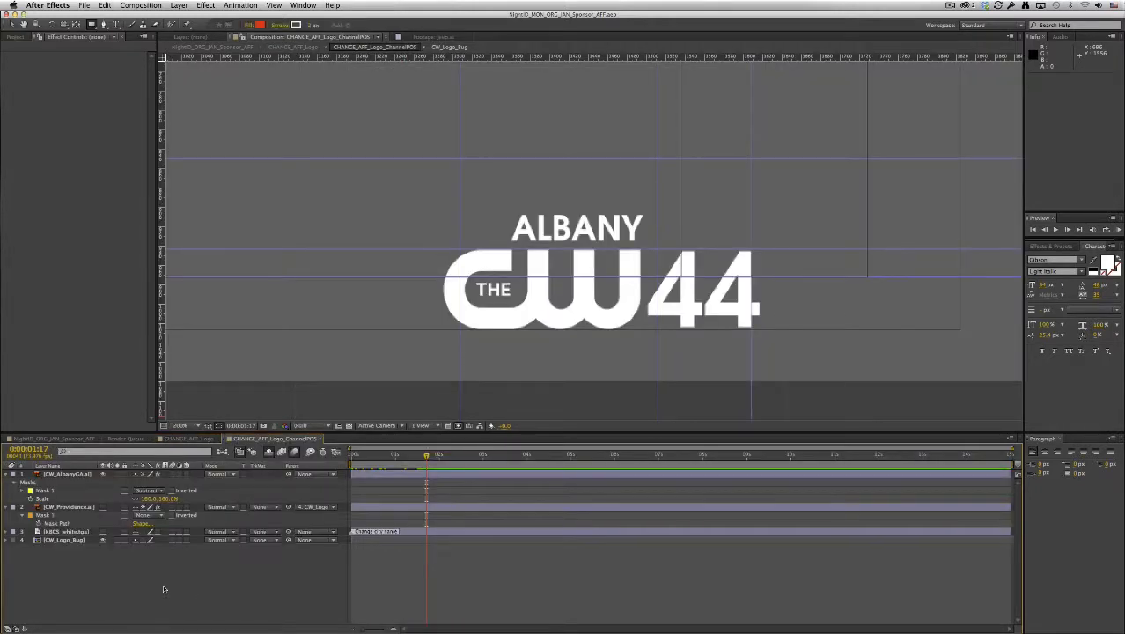
left_click_drag(425, 454, 406, 455)
left_click(81, 475)
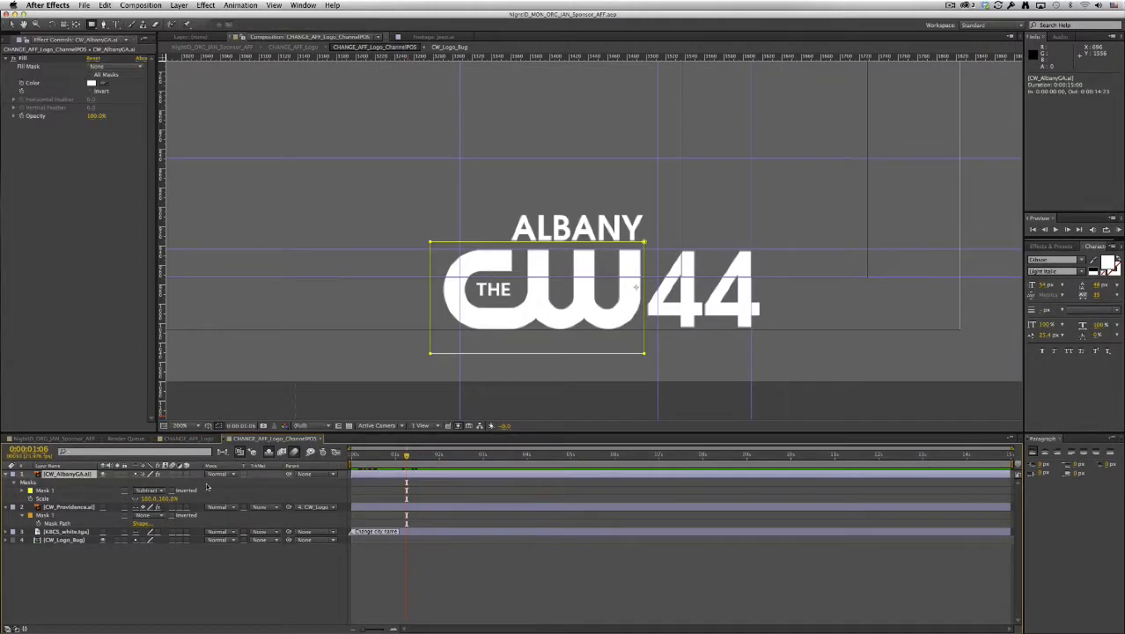
key("t")
left_click(401, 456)
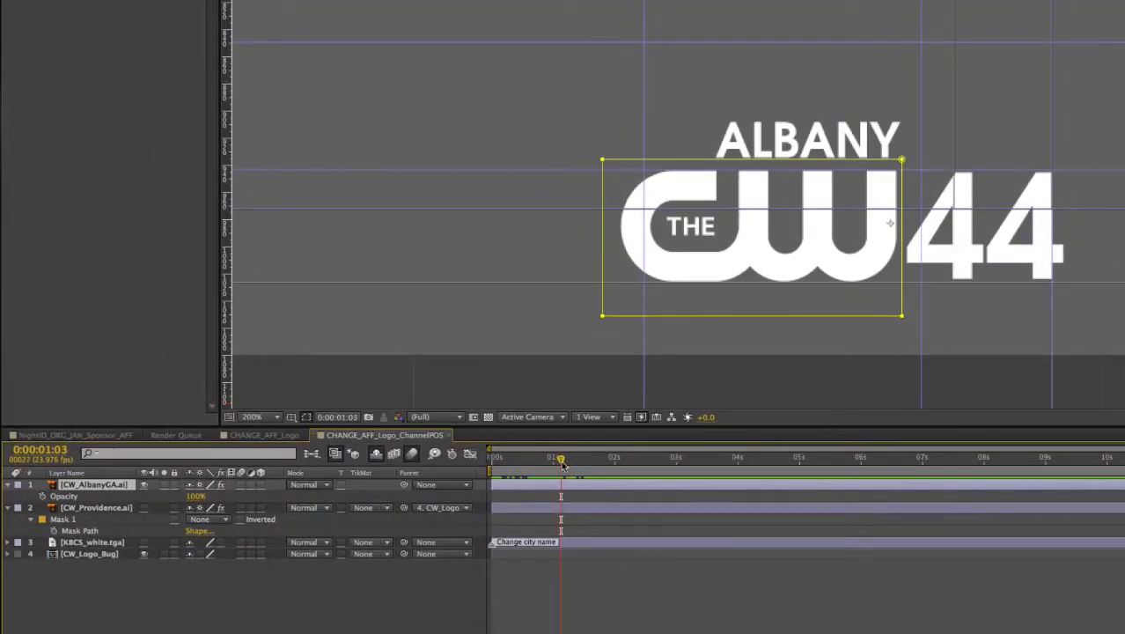
left_click_drag(561, 461, 553, 465)
left_click(41, 497)
Step: Set the CW_AlbanyGA.ai layer's opacity to 0% at the first frame and preview the fade-in
left_click_drag(556, 463, 404, 465)
left_click_drag(198, 497, 10, 489)
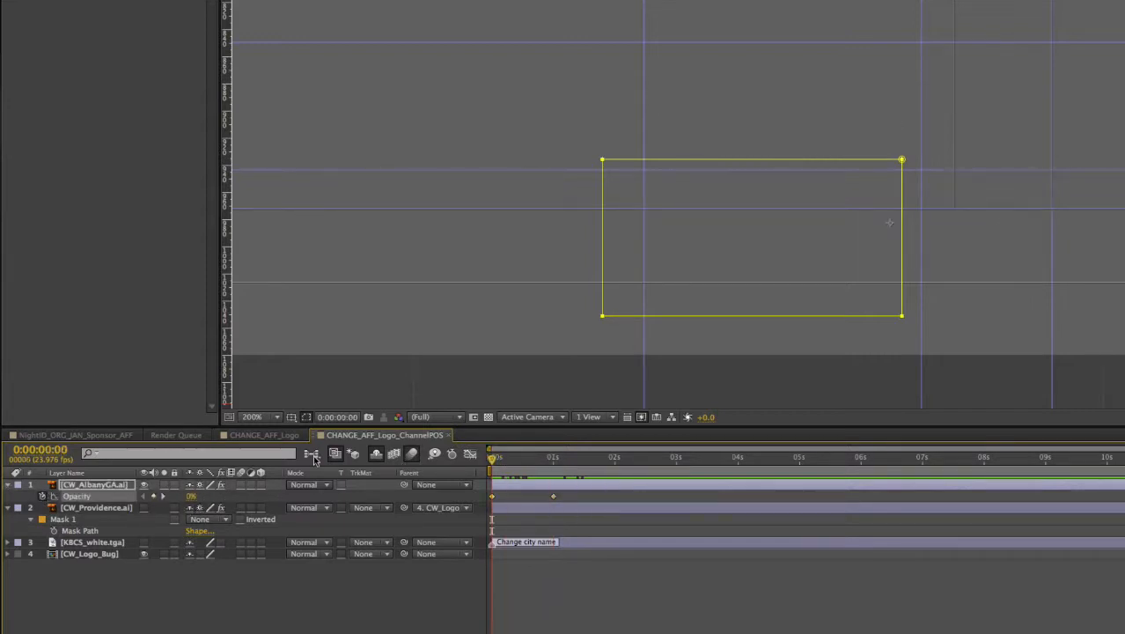
key("space")
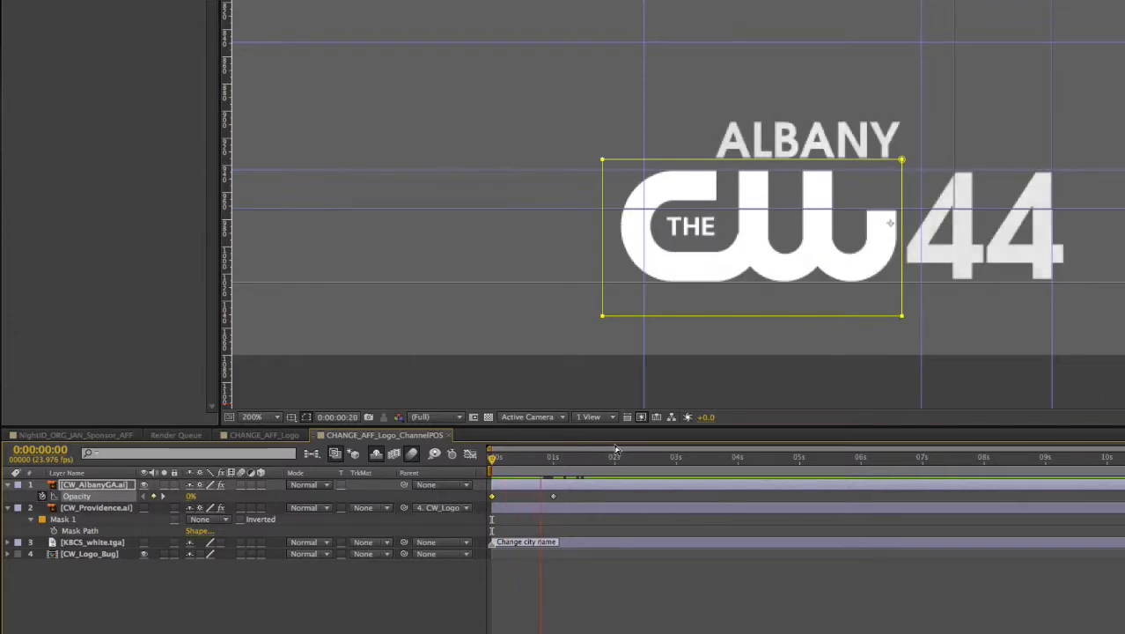
left_click(366, 623)
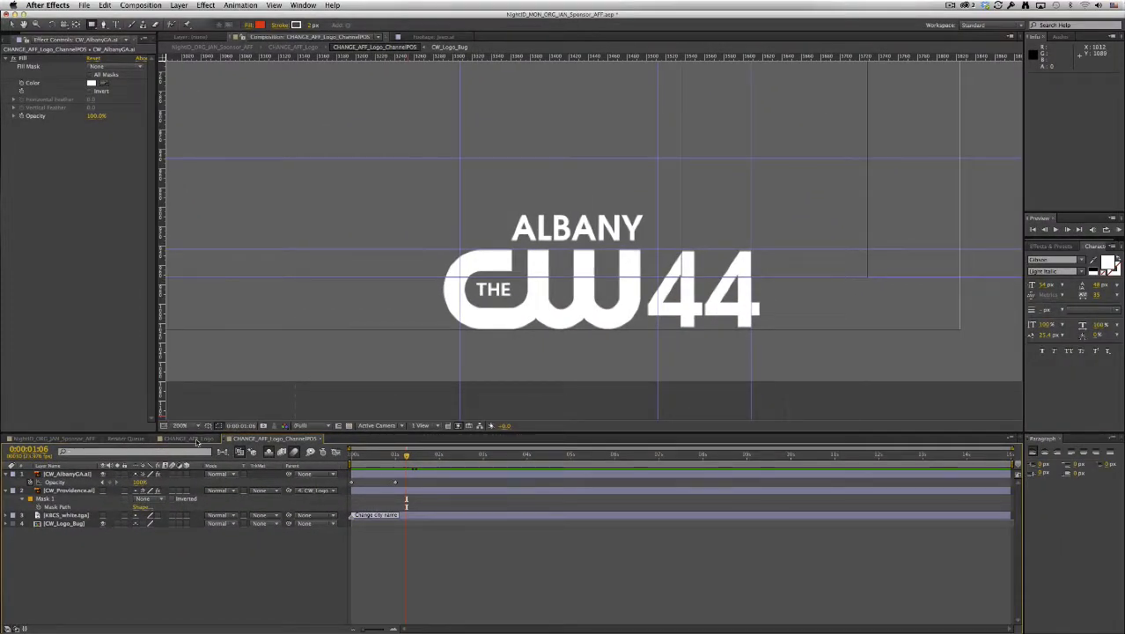
Step: Check the logo's fade-in in NightID_ORG_JAN_Sponsor_AFF and run a RAM preview of the whole spot from the start
left_click(62, 438)
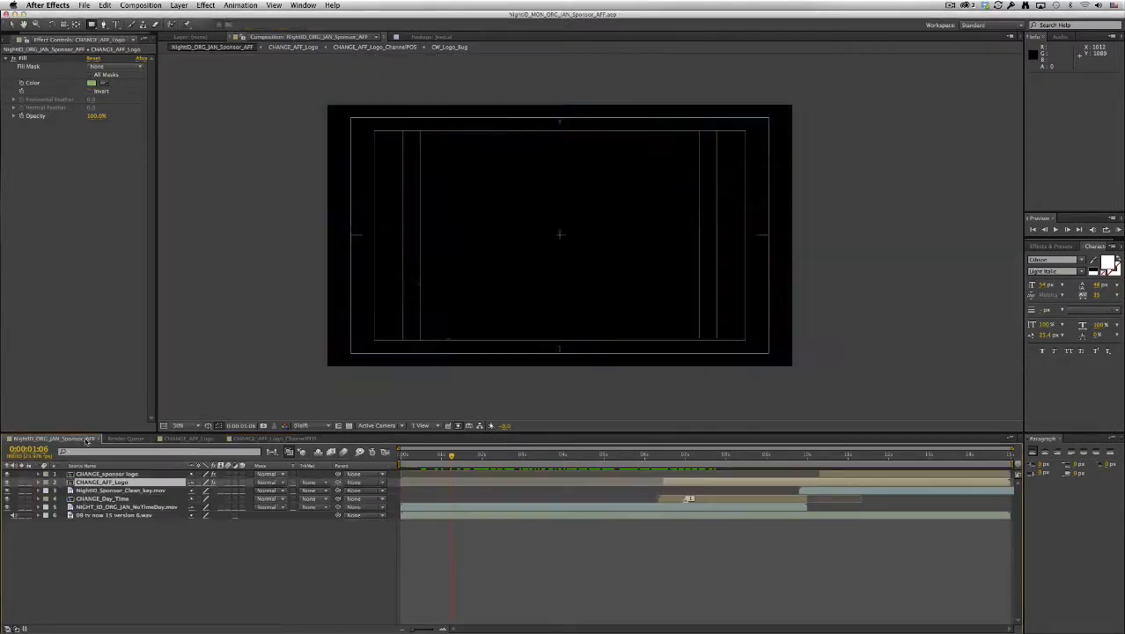
left_click_drag(751, 455, 684, 455)
key("space")
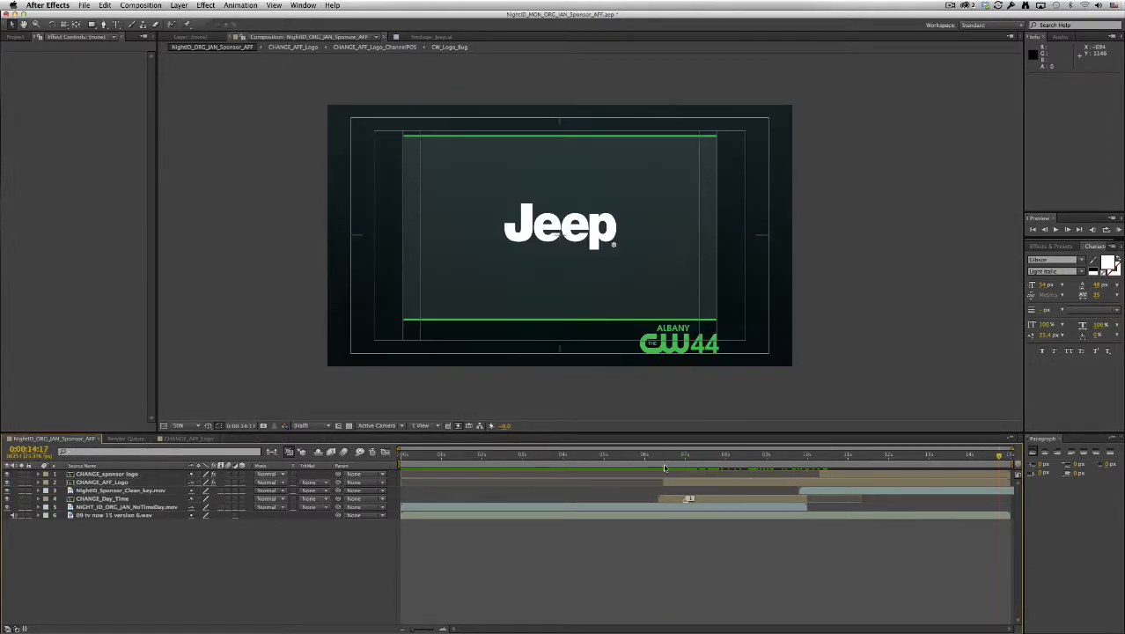
left_click_drag(664, 454, 389, 444)
key("KP_0")
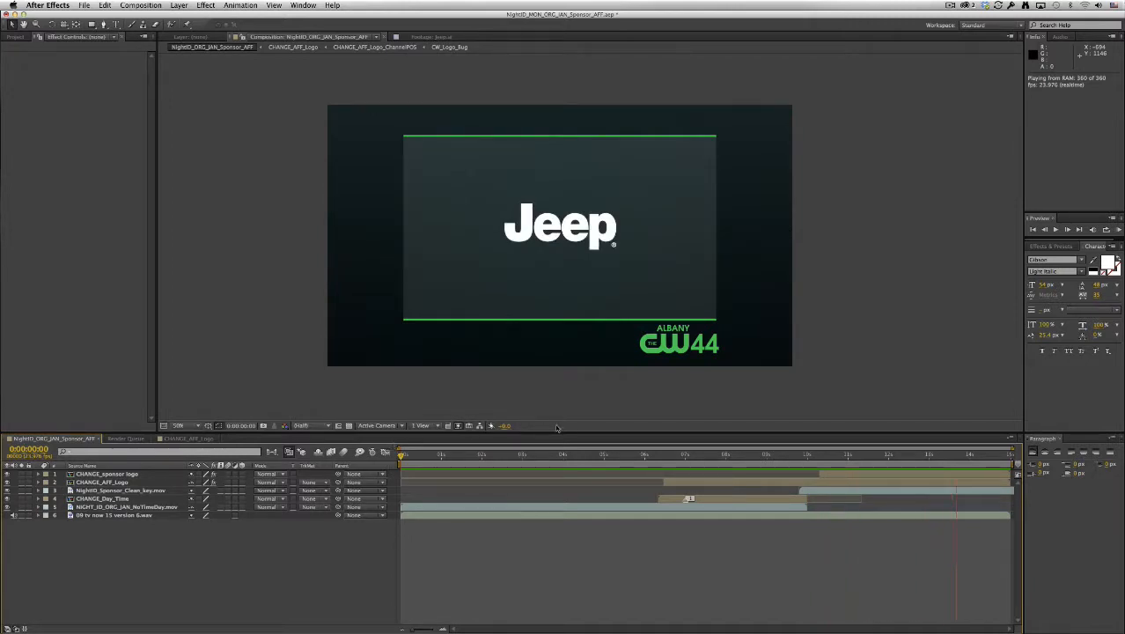
Step: Examine the Albany CW 44 logo against the title and action safe guides at 100% magnification
key("apostrophe")
key("slash")
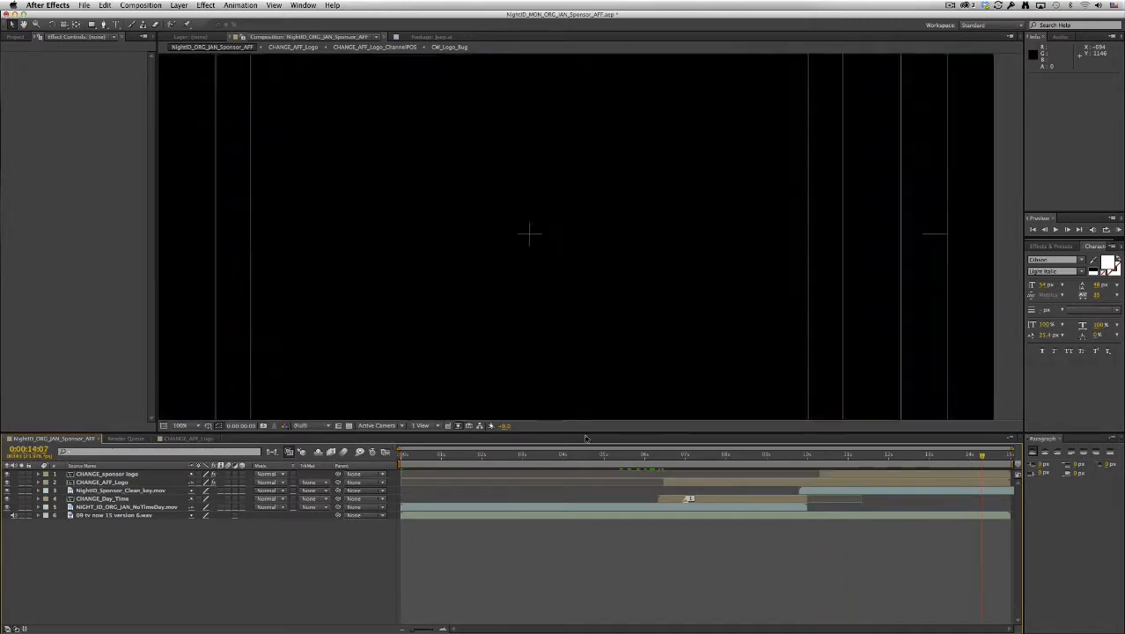
left_click(24, 25)
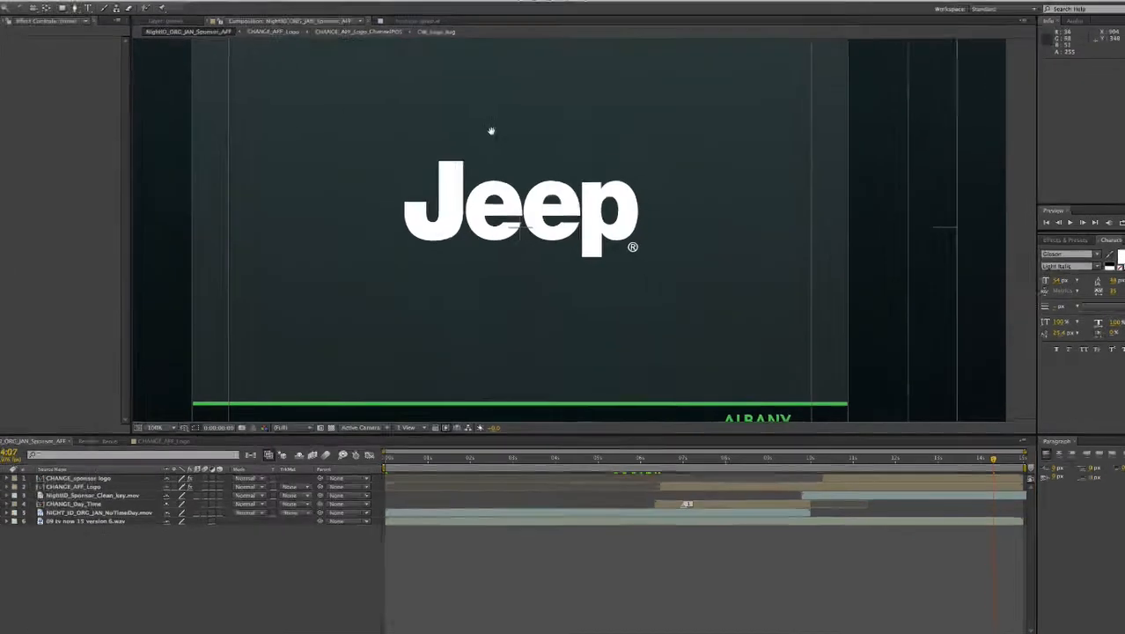
left_click_drag(878, 314, 828, 171)
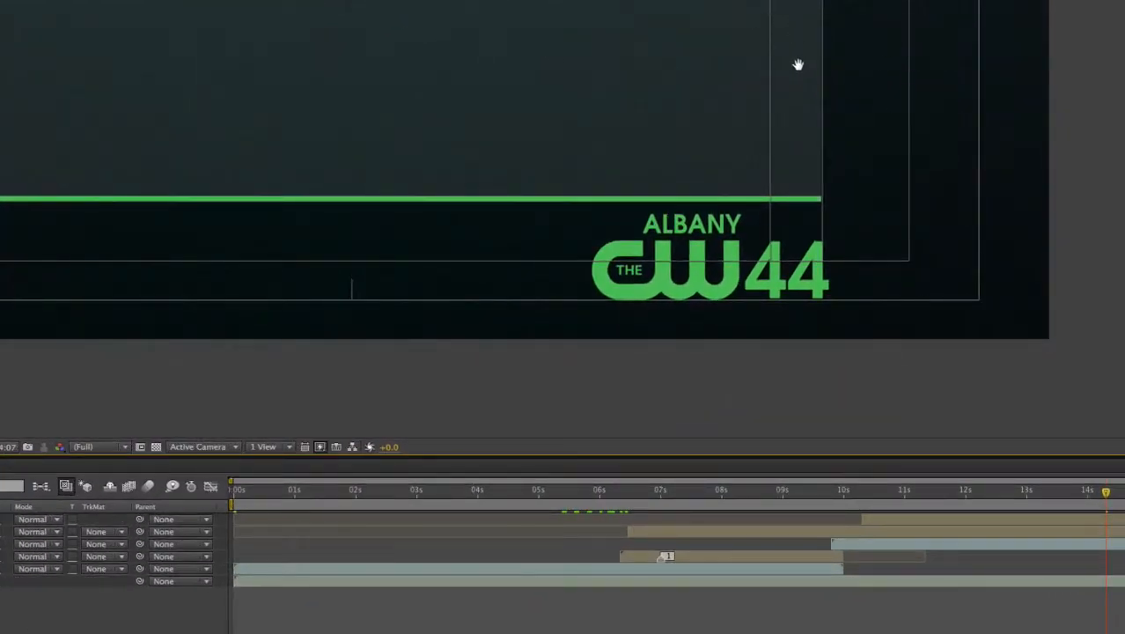